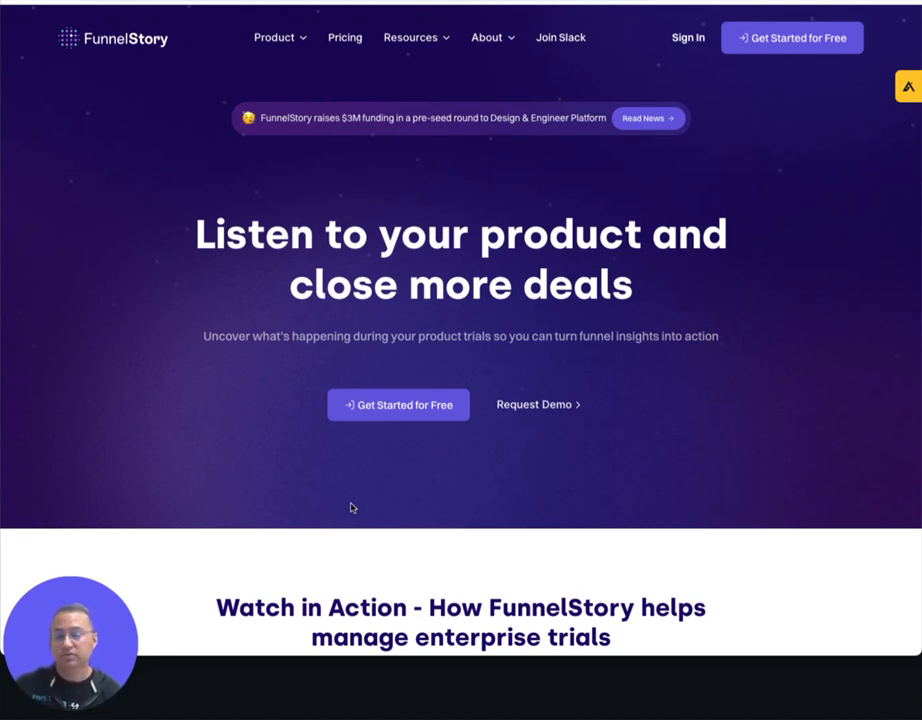
Sign up for a free account with a work email and submit the pasted six-digit verification code.
click(781, 43)
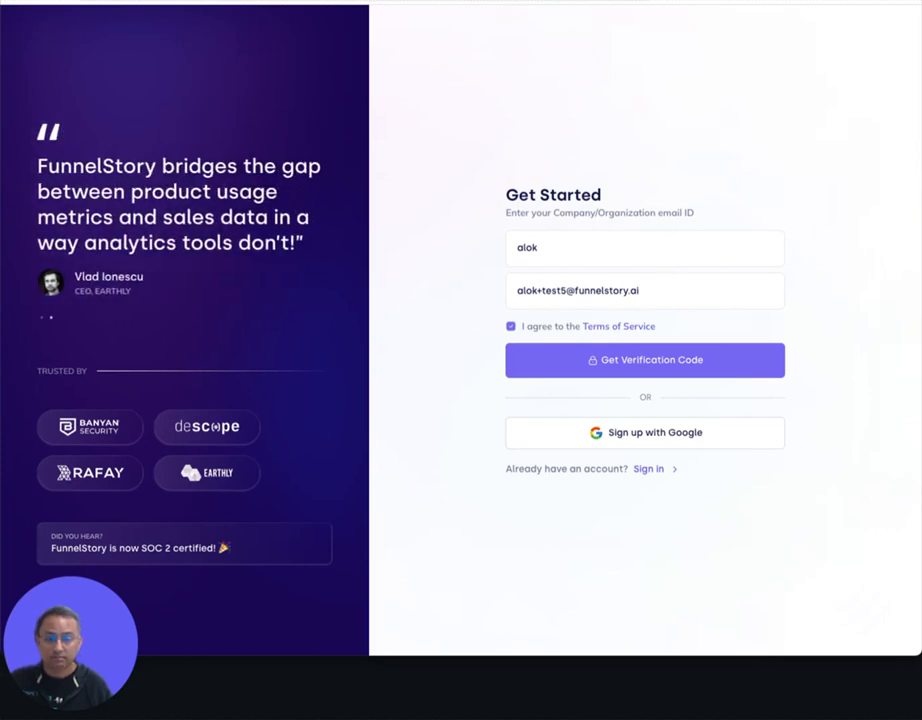
click(632, 371)
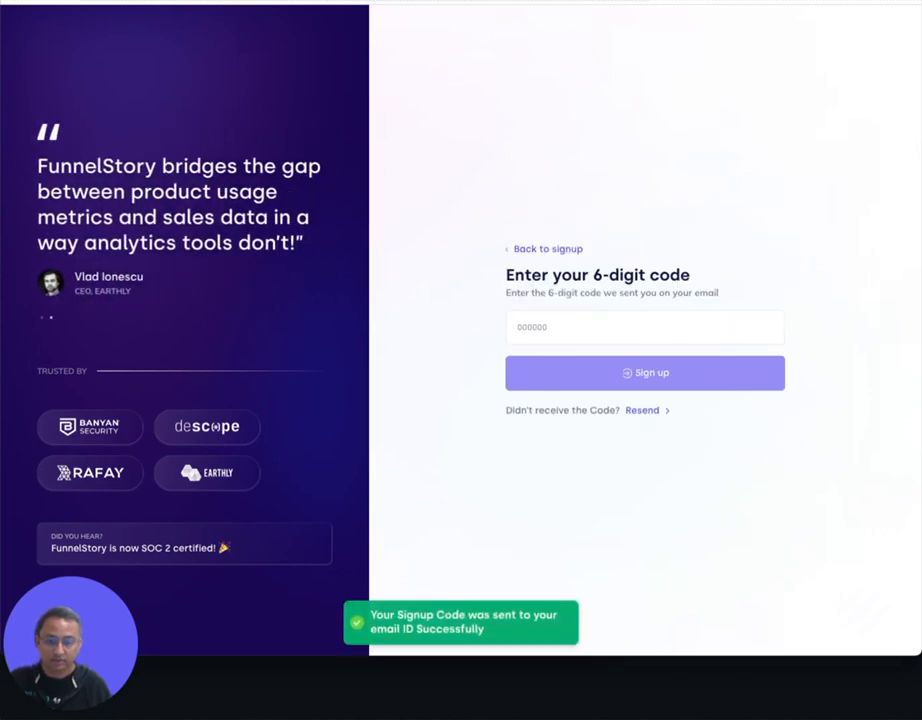
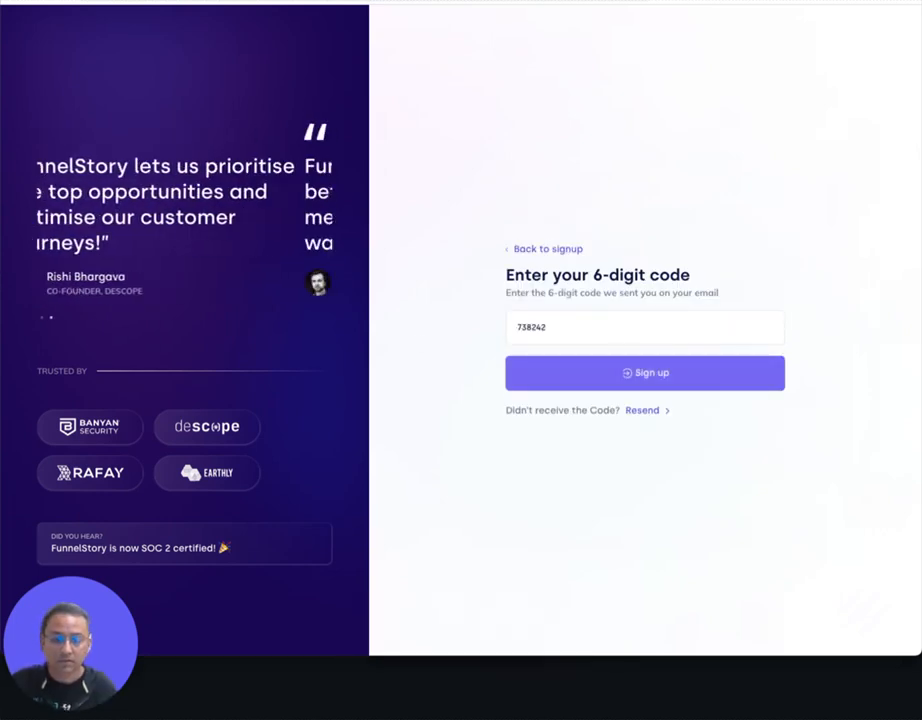
click(646, 374)
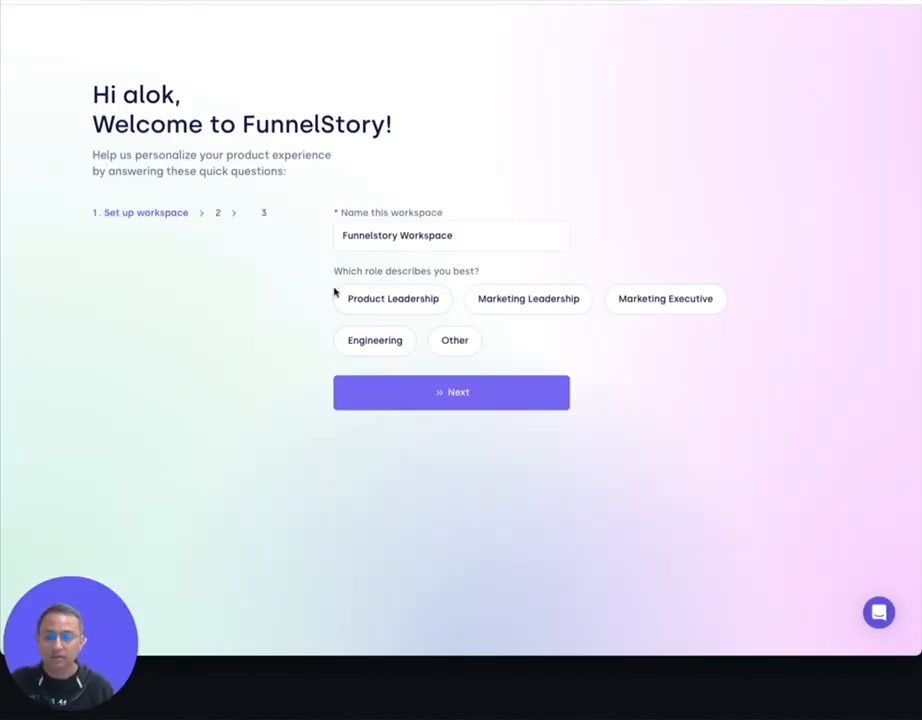
Rename the workspace to the user's first name plus 'Demo' and choose Product Leadership, Marketing Leadership and Other roles.
double_click(371, 237)
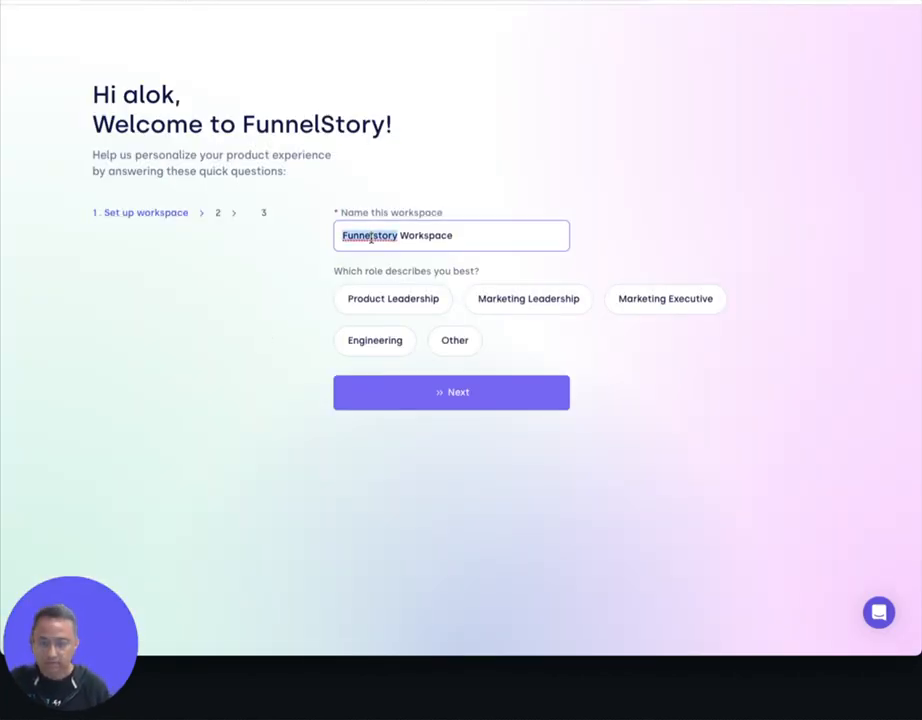
text(Alok D)
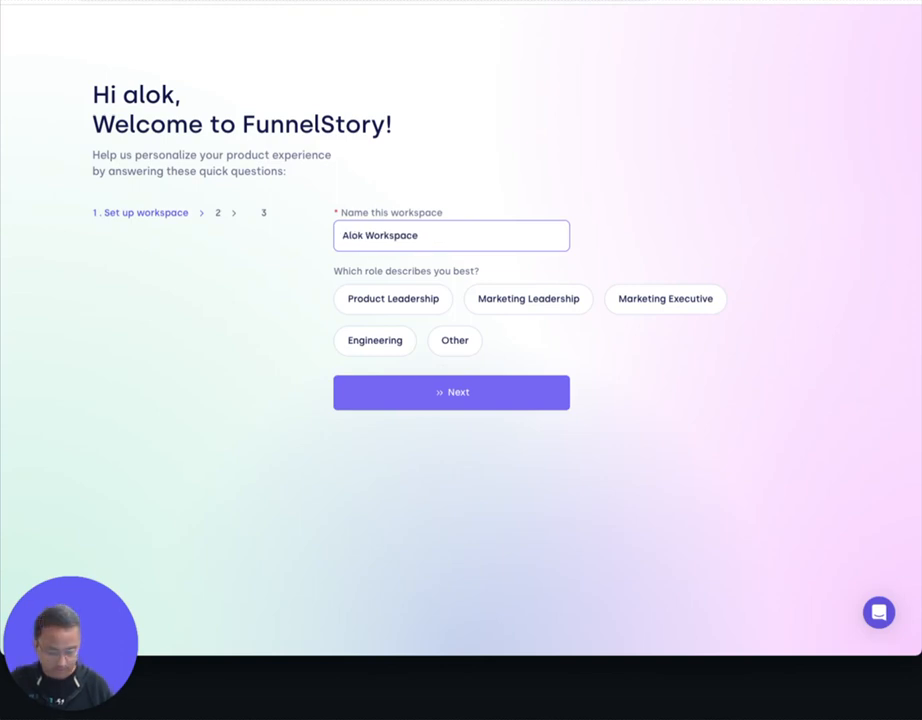
text(emo)
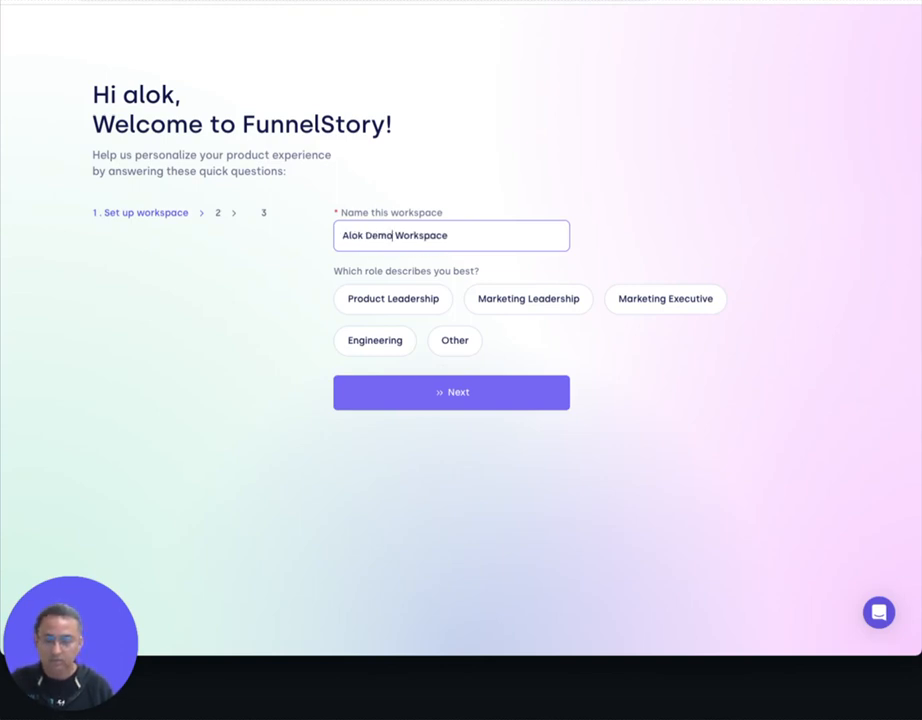
click(397, 303)
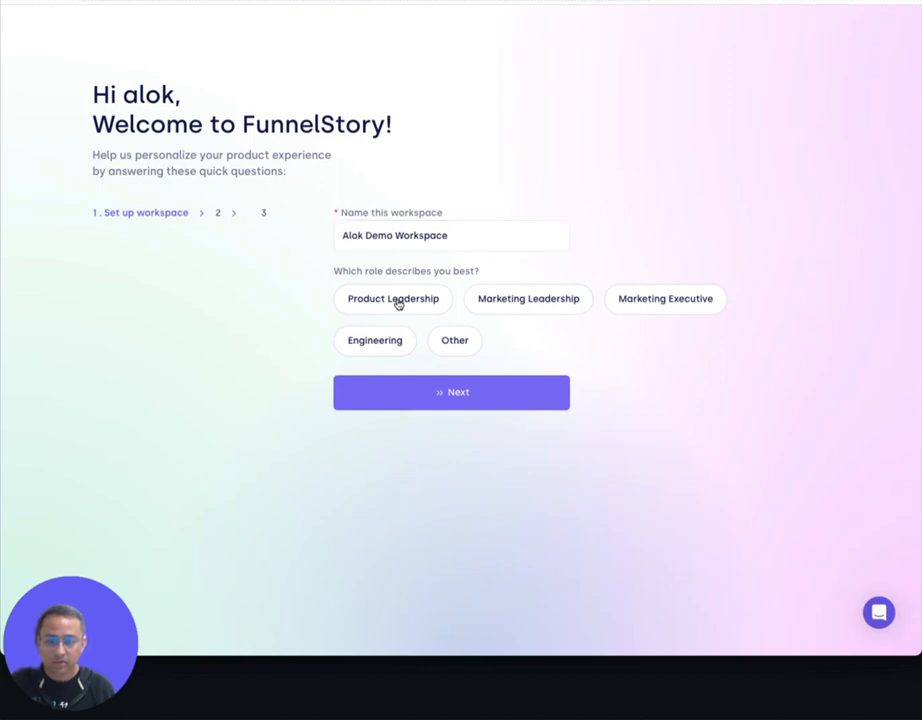
click(561, 309)
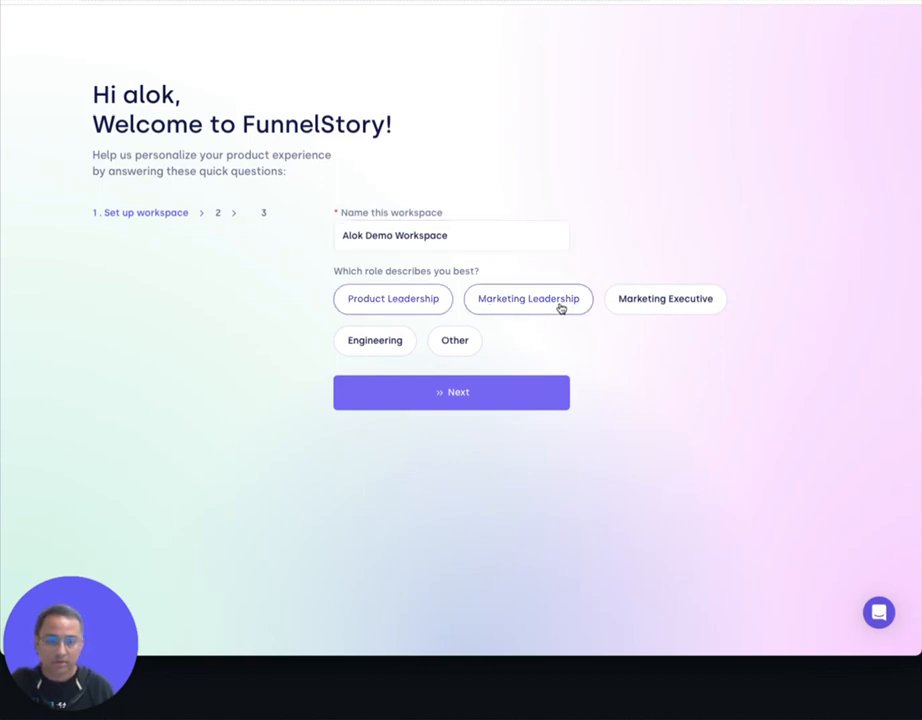
click(451, 351)
click(443, 400)
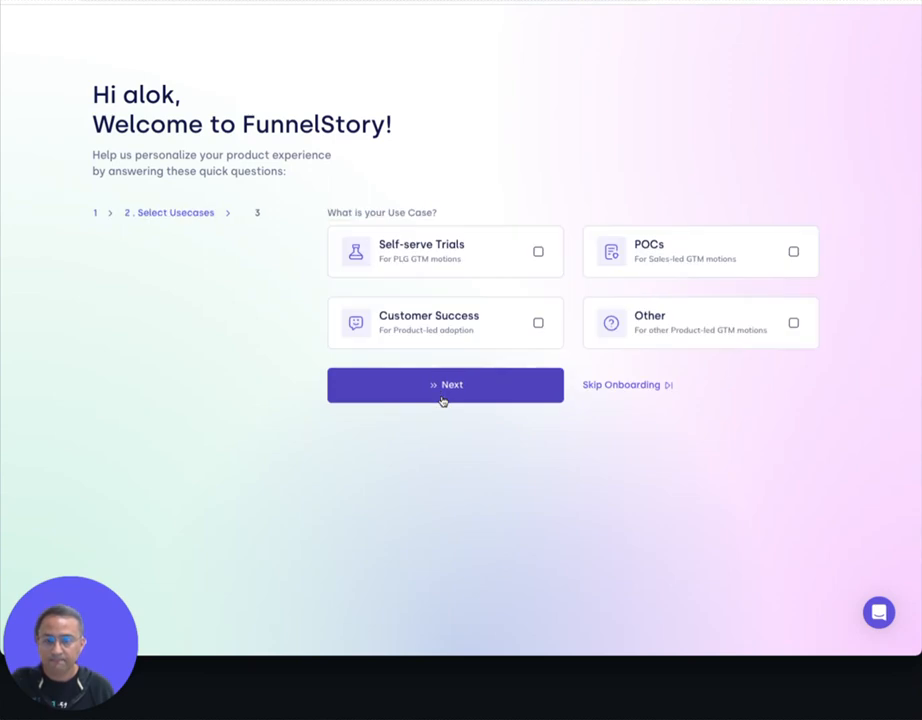
Mark Self-serve Trials and POCs as the use cases.
click(537, 253)
click(793, 253)
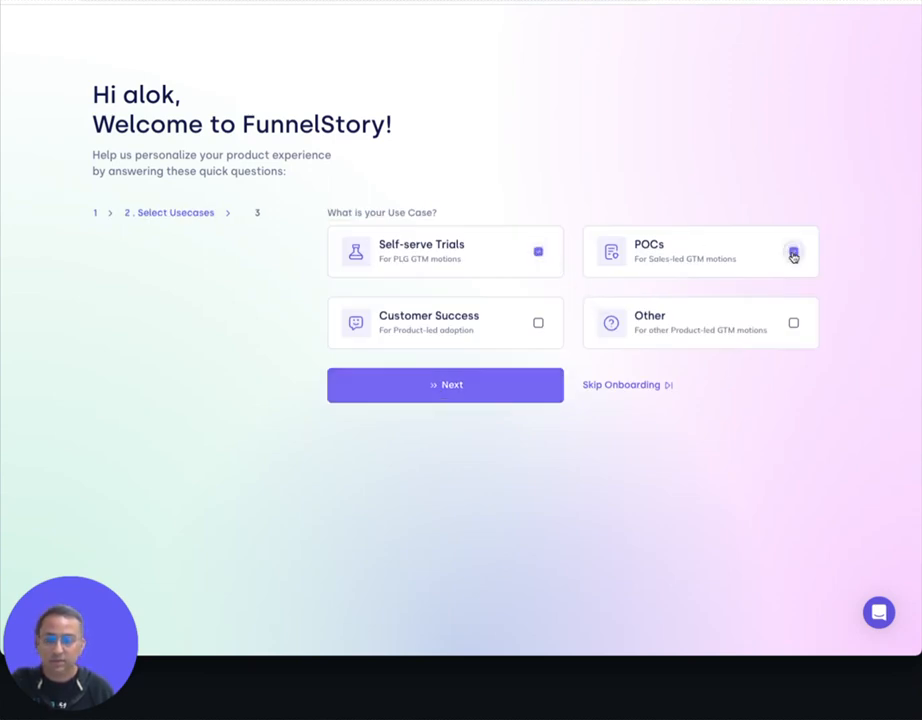
click(456, 397)
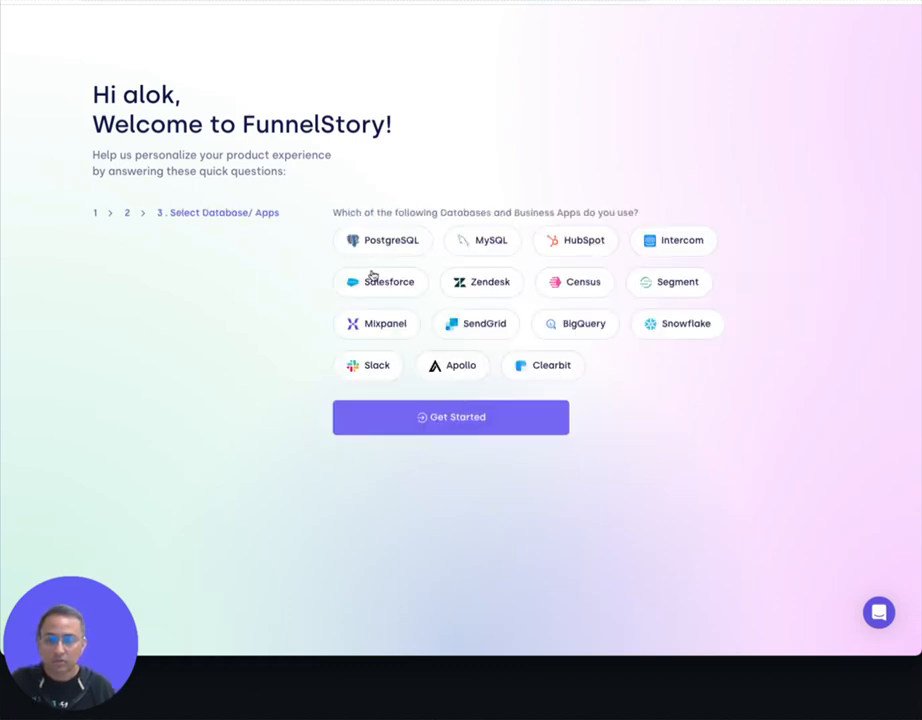
Select PostgreSQL, HubSpot, Intercom and Zendesk as data sources and finish onboarding.
click(390, 252)
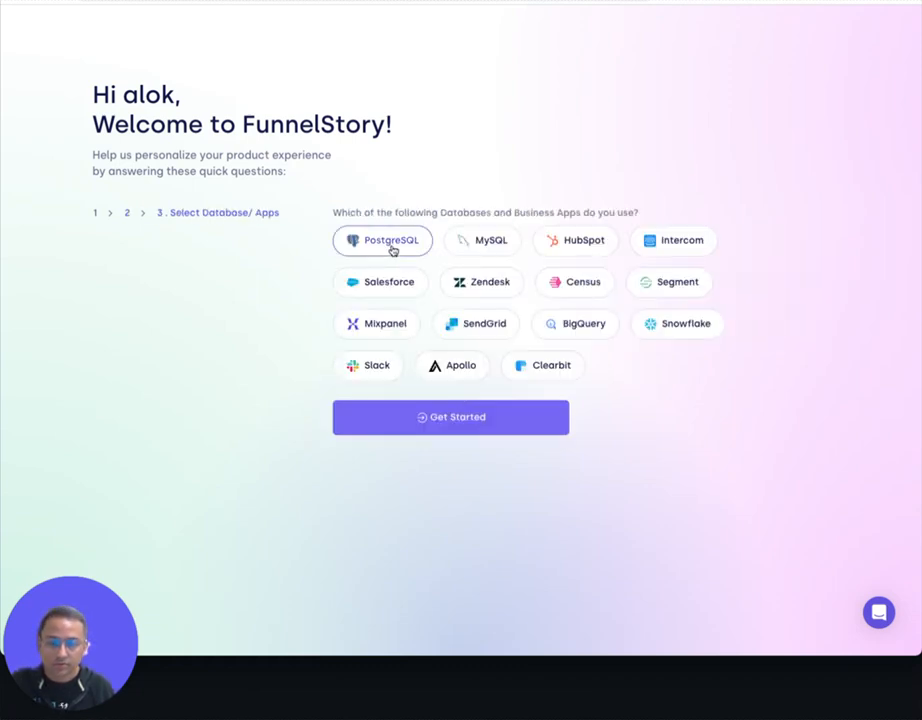
click(594, 249)
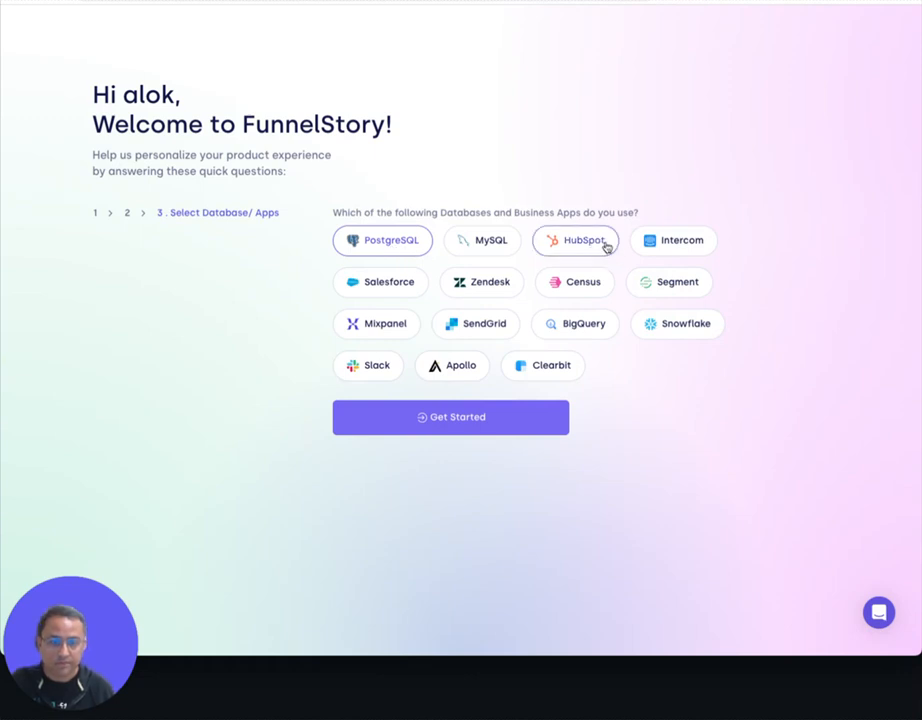
click(691, 246)
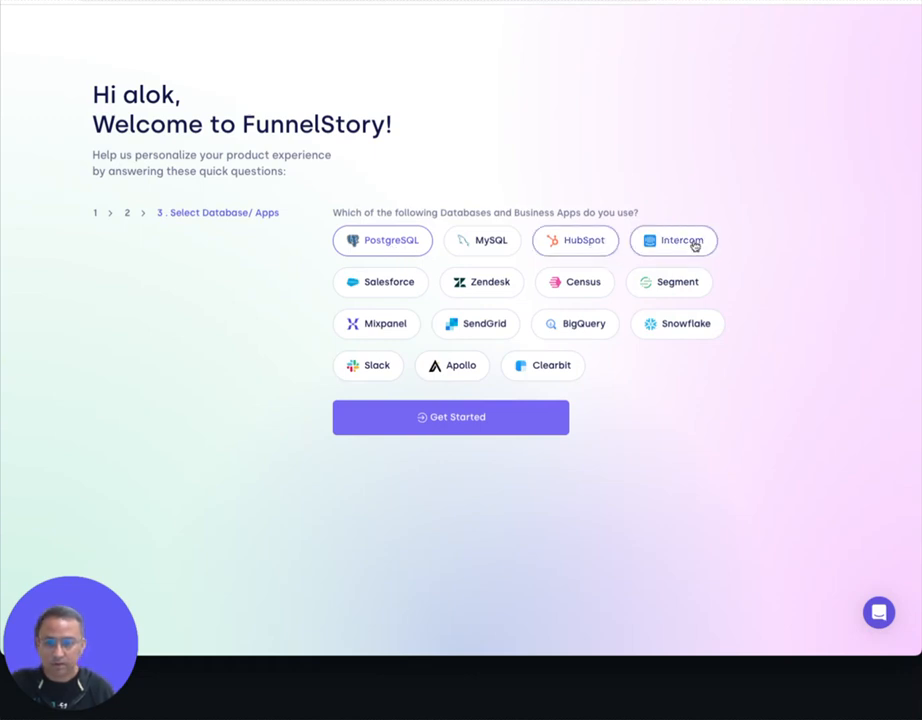
click(487, 288)
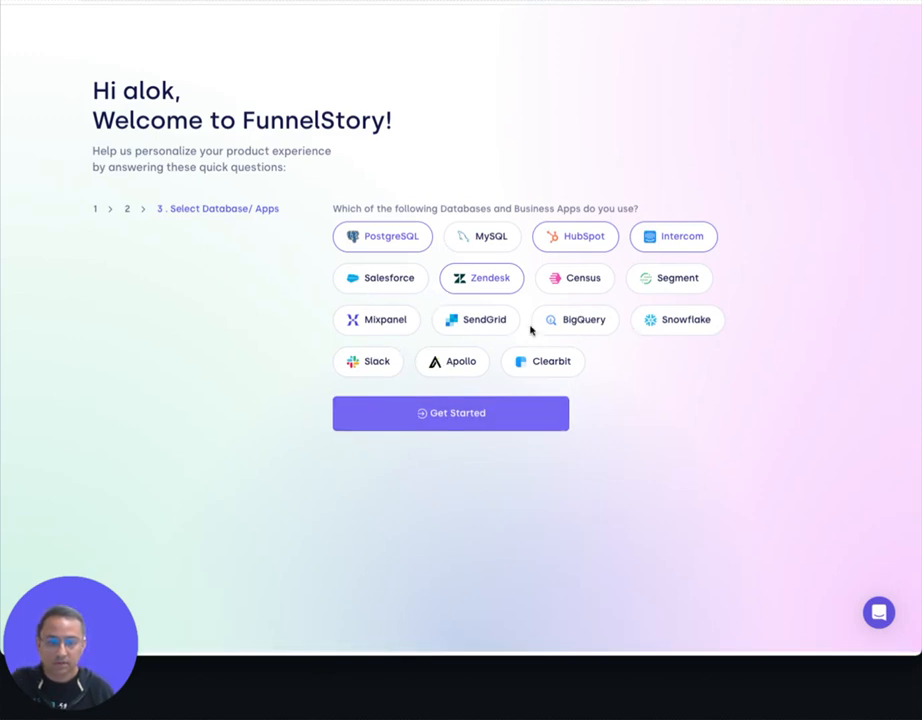
click(449, 418)
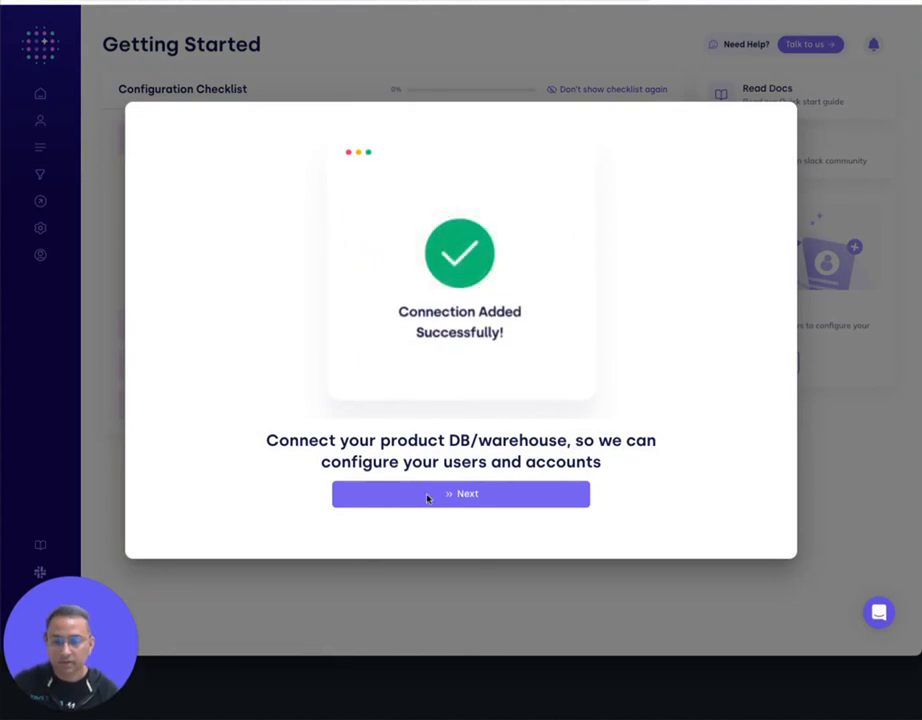
Step through all three welcome walkthrough slides to reach the Getting Started checklist.
click(455, 497)
click(456, 495)
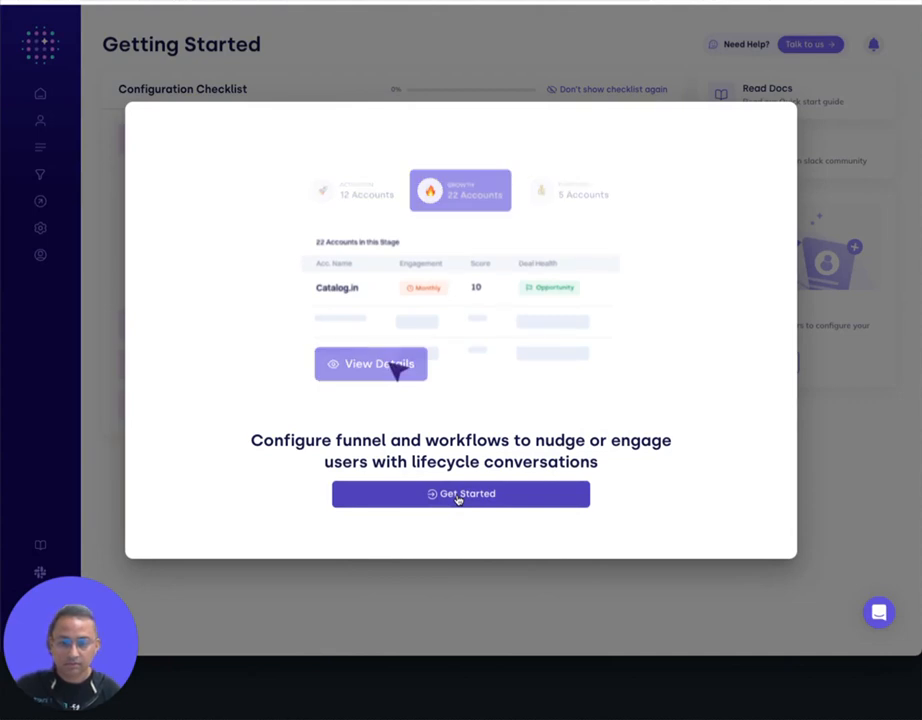
click(456, 495)
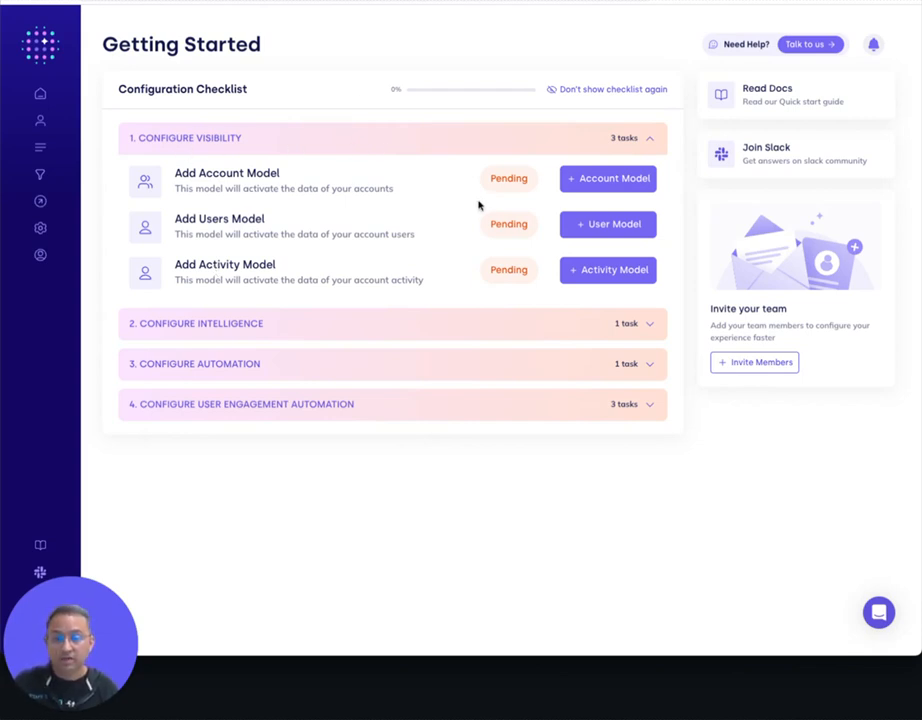
Add and validate a new PostgreSQL connection named postgres for the account model.
click(597, 181)
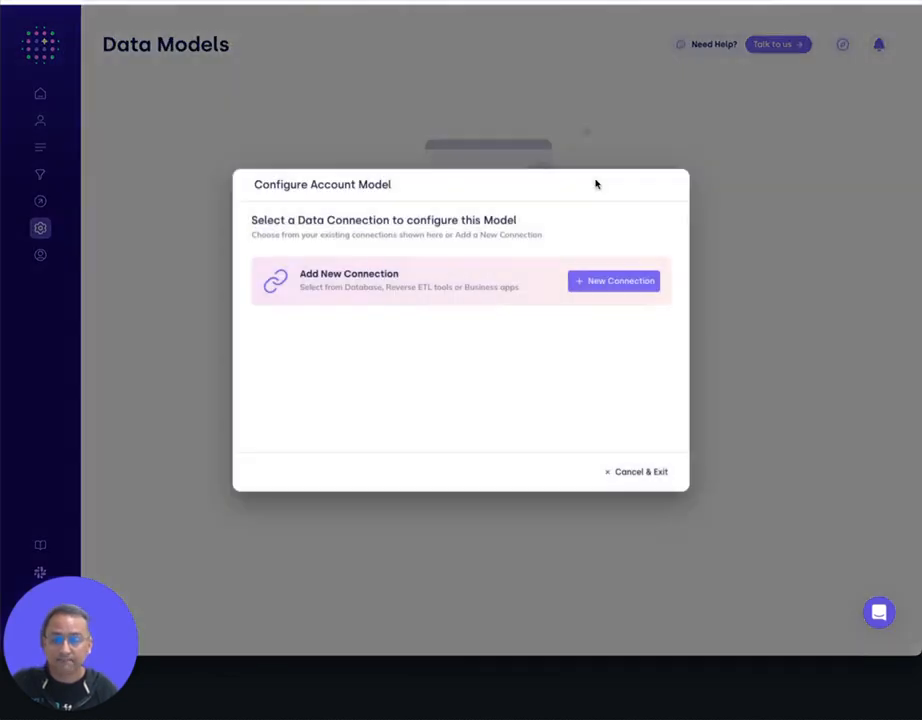
click(598, 283)
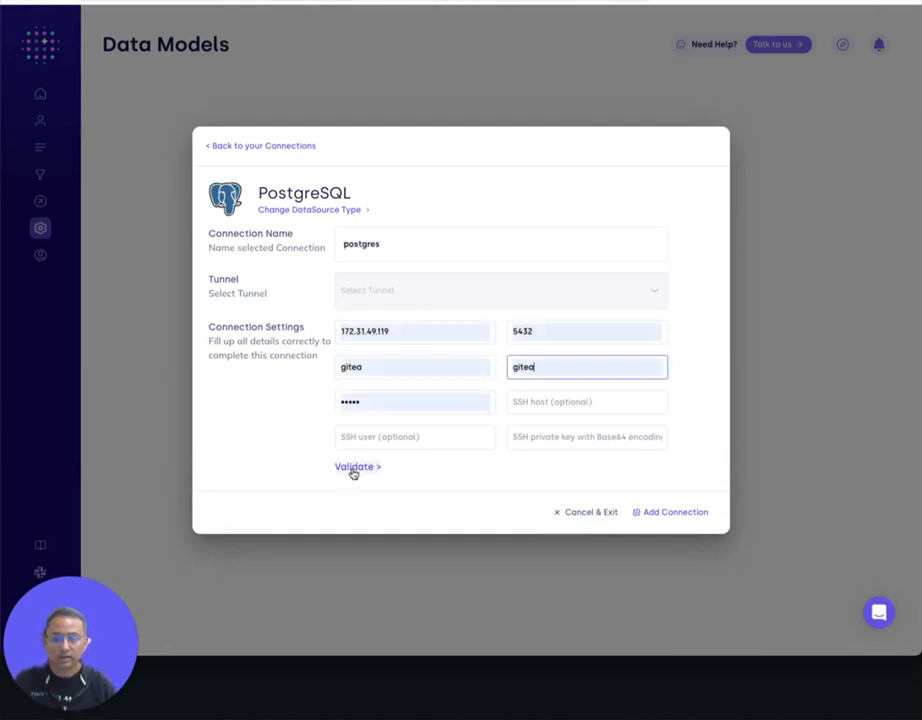
click(355, 469)
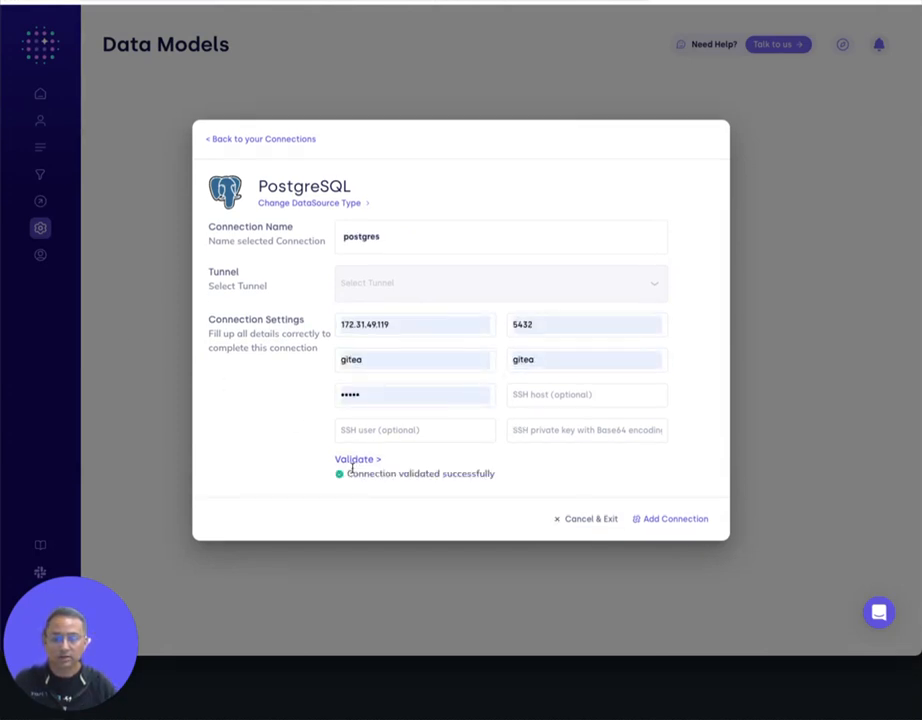
click(675, 519)
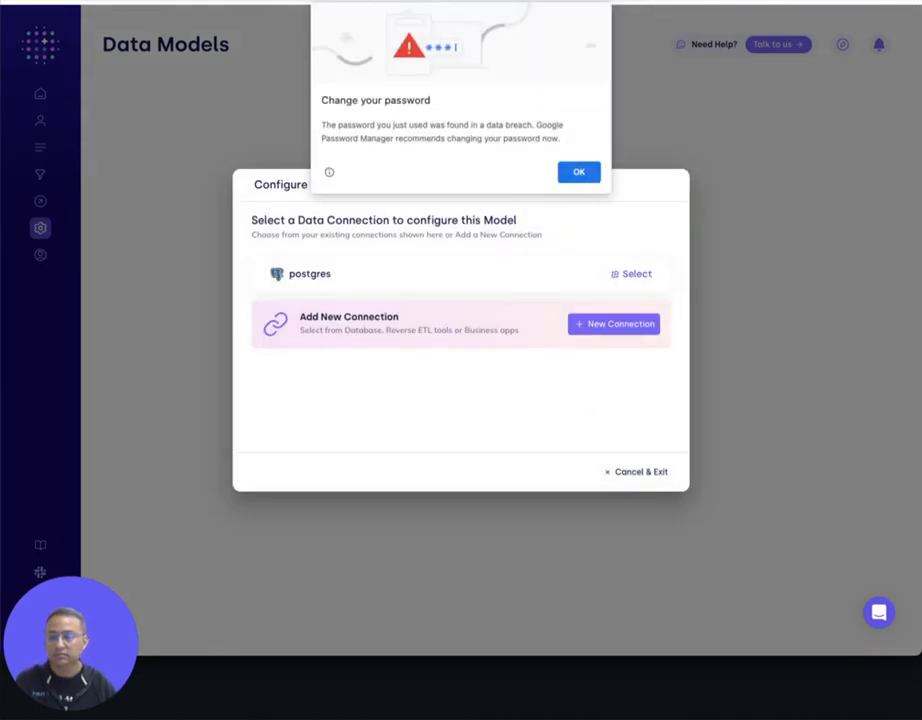
click(579, 174)
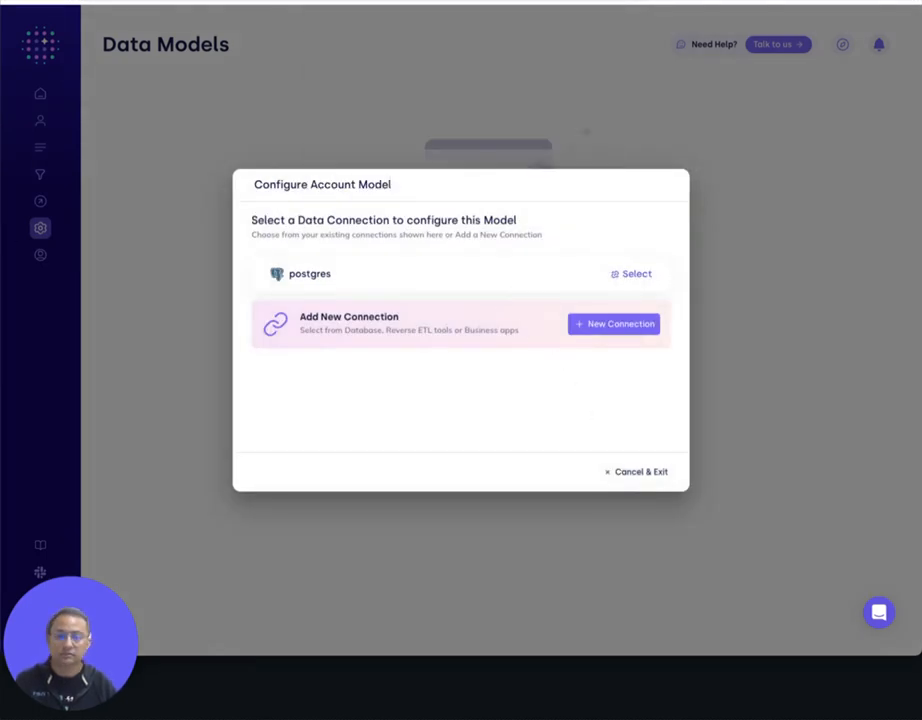
Create an account model named 'Accounts' on the postgres connection.
click(636, 273)
click(416, 302)
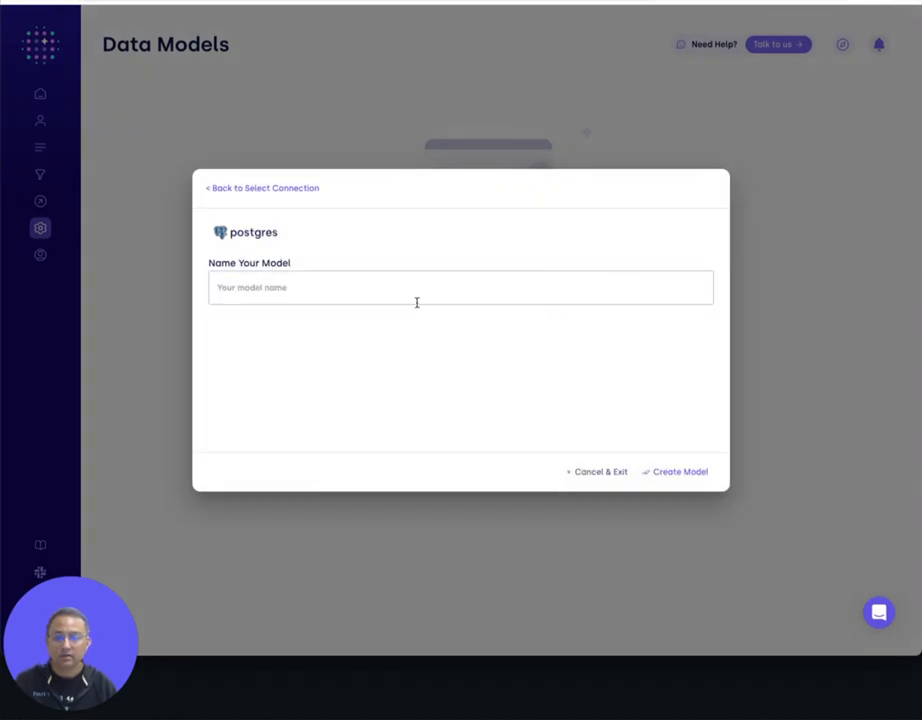
click(392, 289)
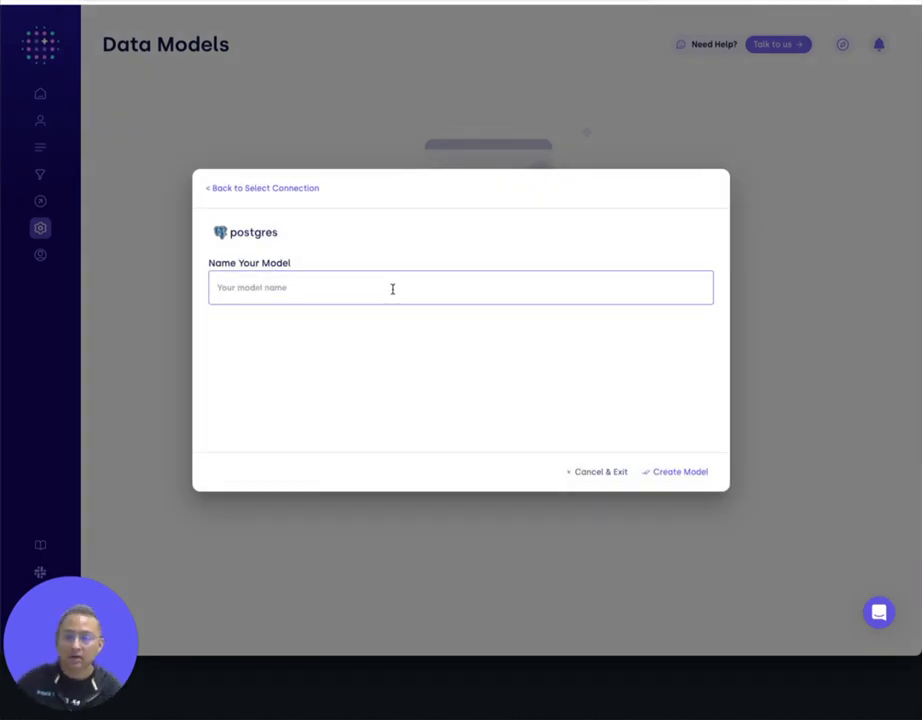
text(Accounts)
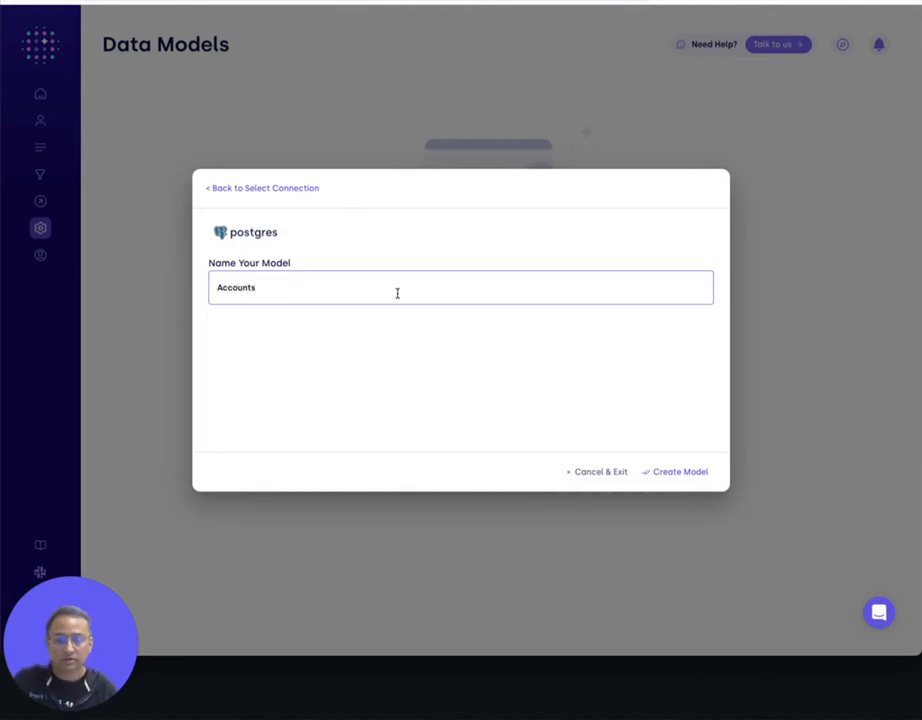
click(689, 472)
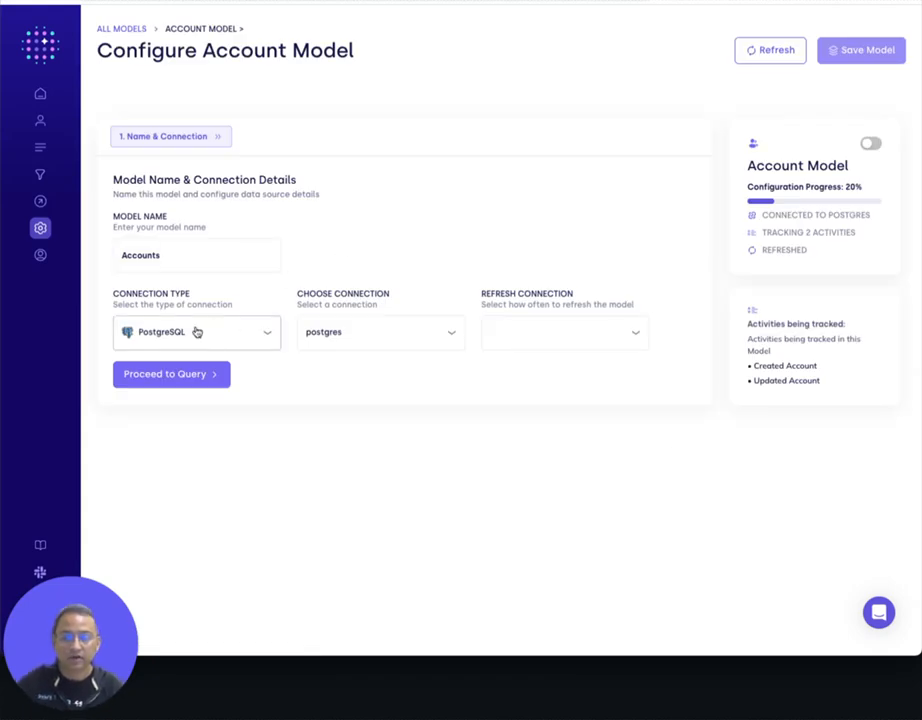
Paste the custom account SQL query, validate it, and preview the fetched account rows.
click(184, 378)
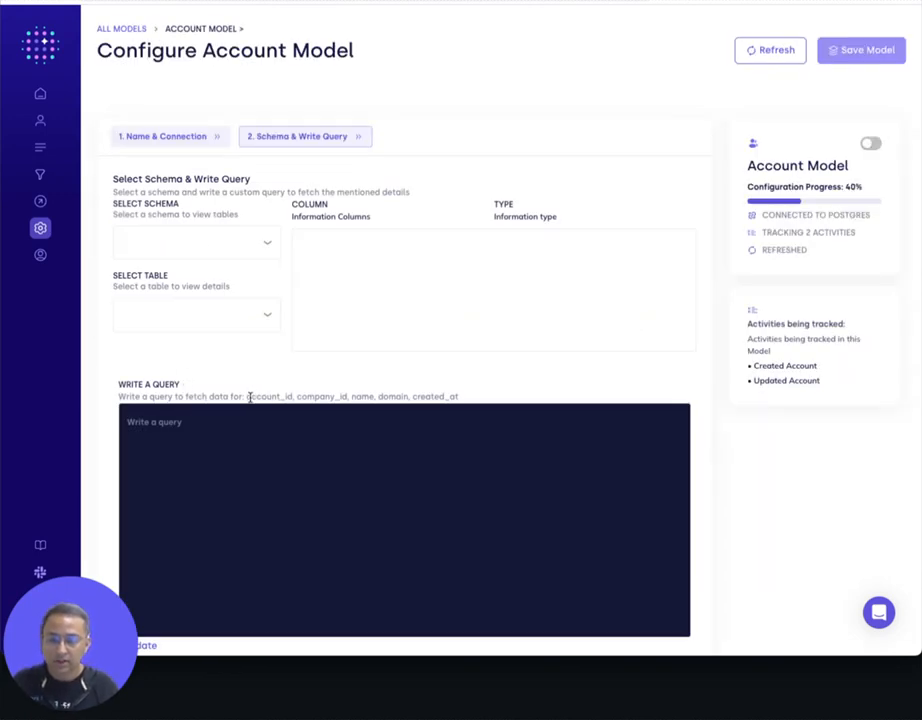
drag(246, 397, 458, 398)
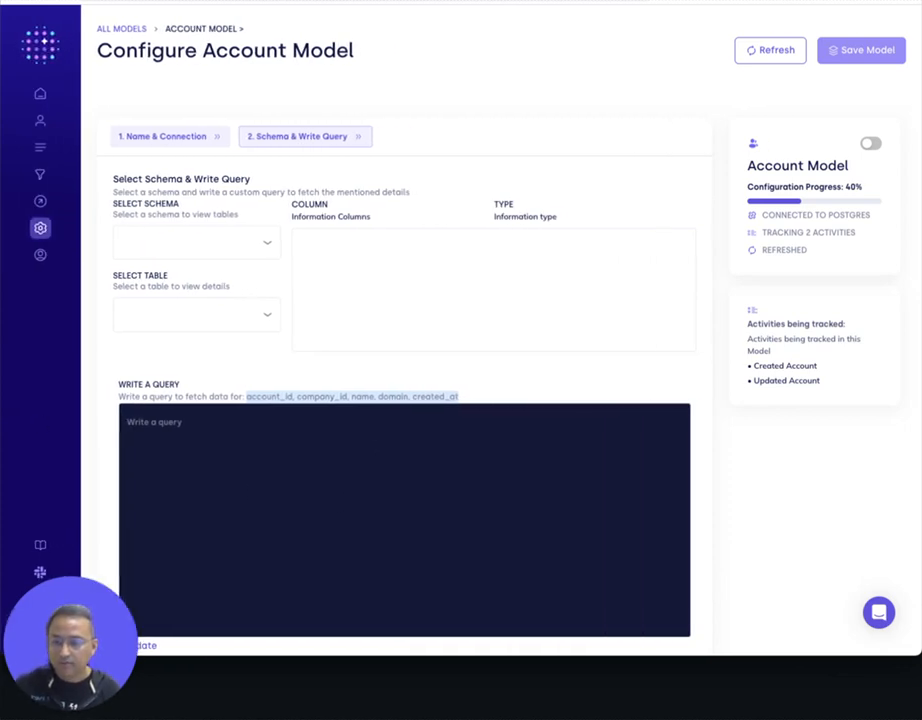
text(with orgs as (select * from public.user where email = ''), users as (select * from public.user where email != '') select *, COALESCE(NULLIF(full_name, ''), name) AS account_name, (select COALESCE(substring(email from '^.+[|](.*)@.+$'), substring(email from '@(.*)$')) as domain from users where id in (select uid from org_user where org_id = orgs.id order by id limit 1)) domain from orgs)
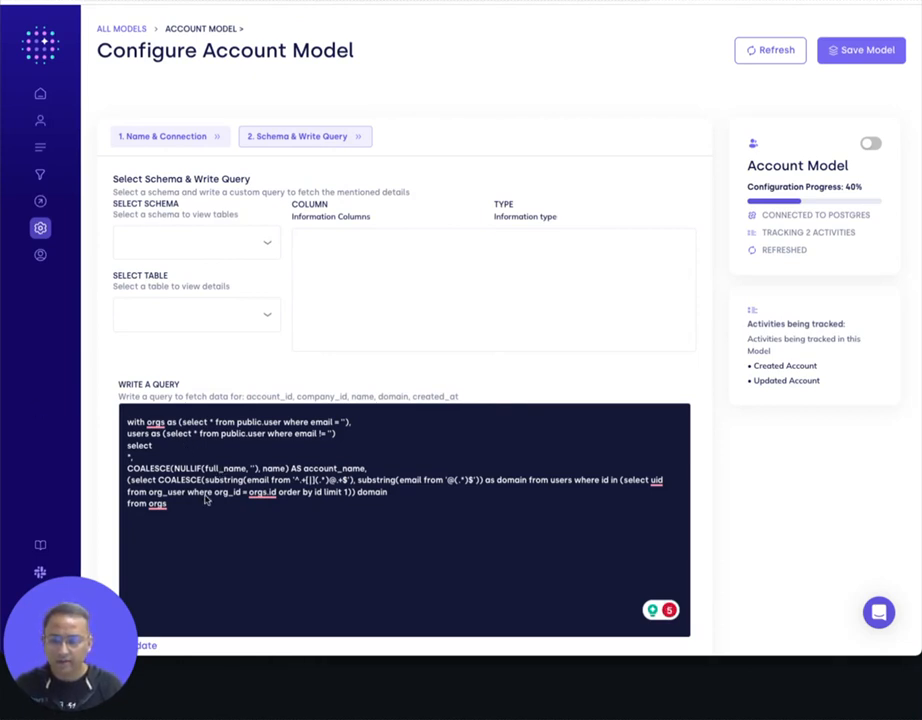
scroll(198, 507, down, 1)
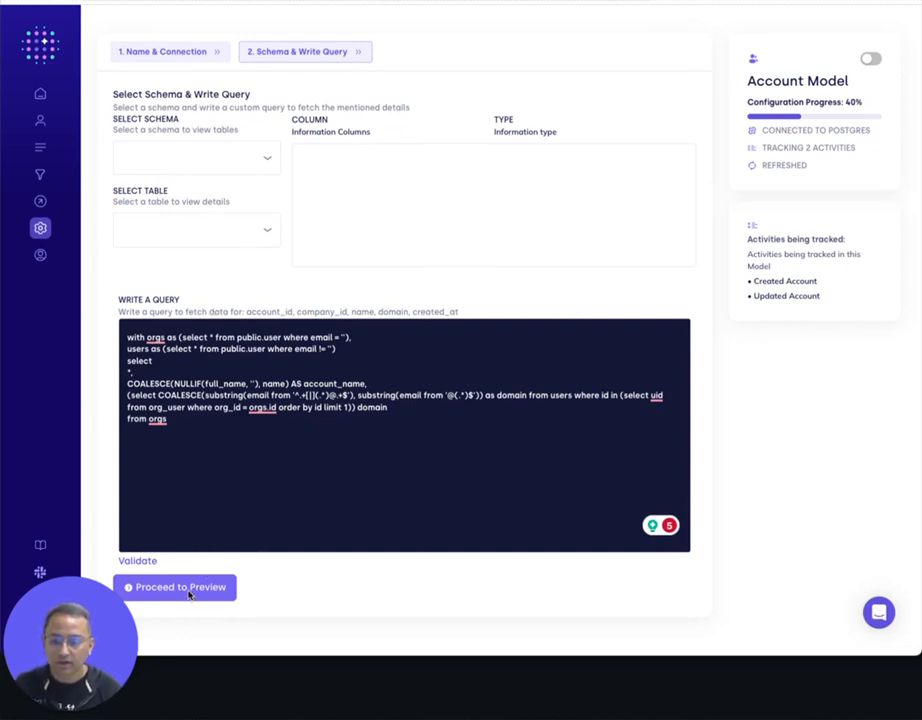
click(140, 562)
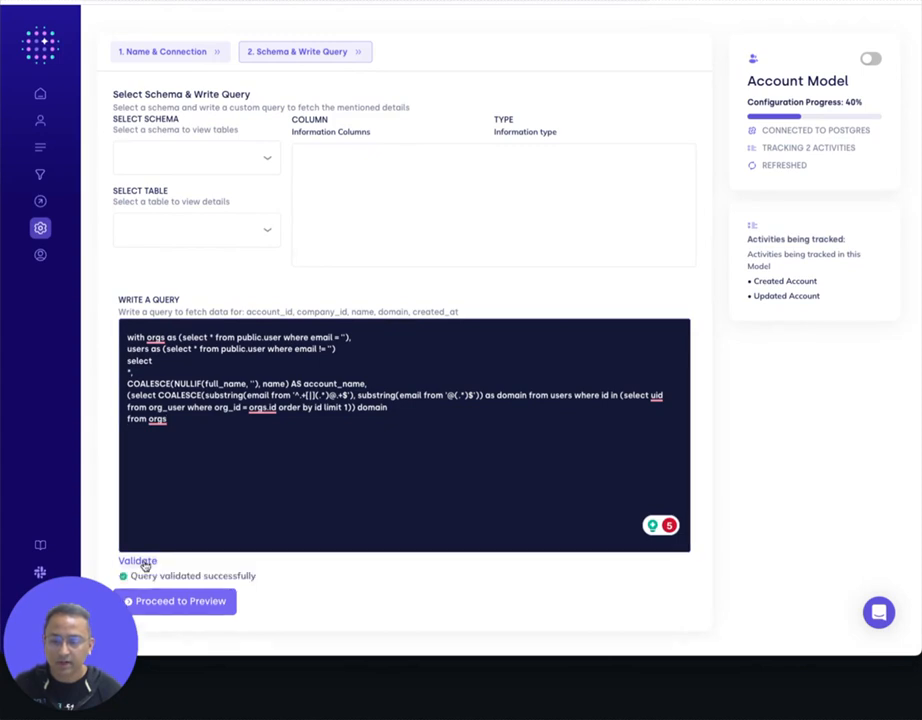
click(197, 603)
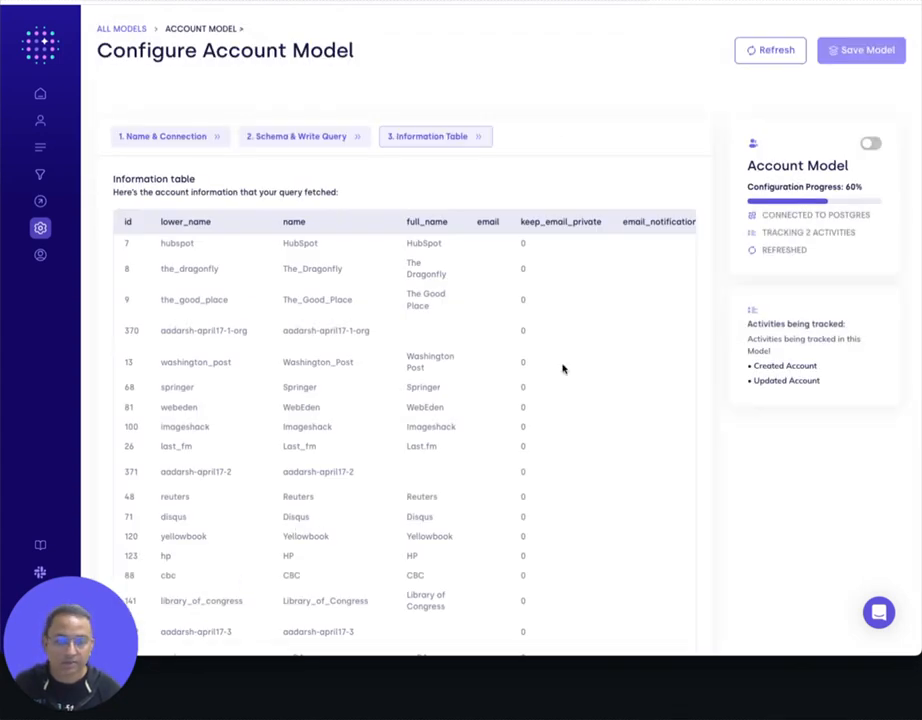
Scroll past the preview table and continue to the Mappings step.
scroll(395, 411, down, 5)
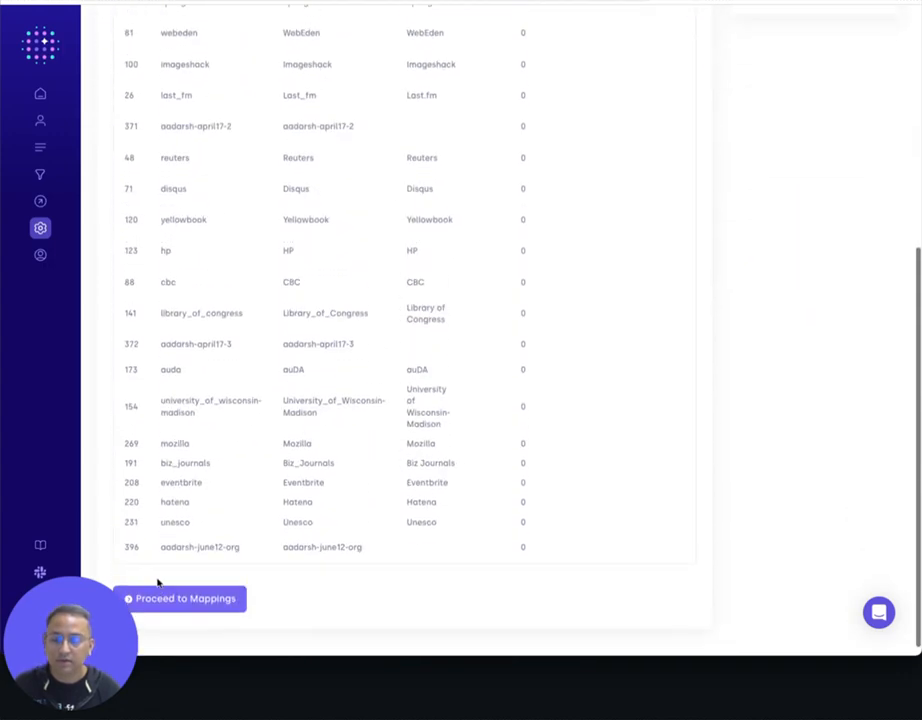
click(174, 603)
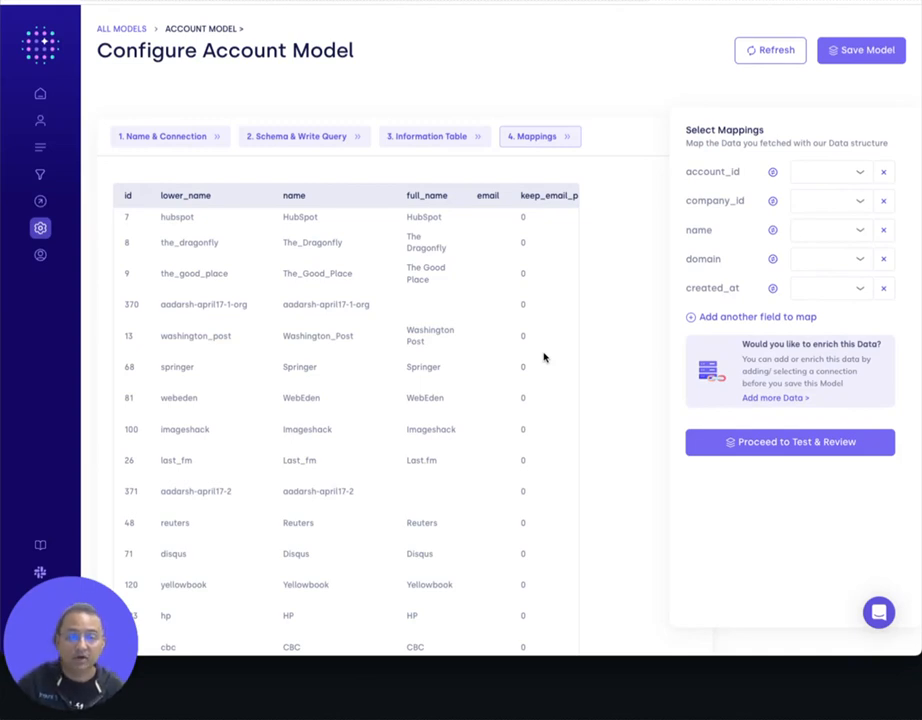
Map account_id to id, name to name, and domain to domain.
click(820, 178)
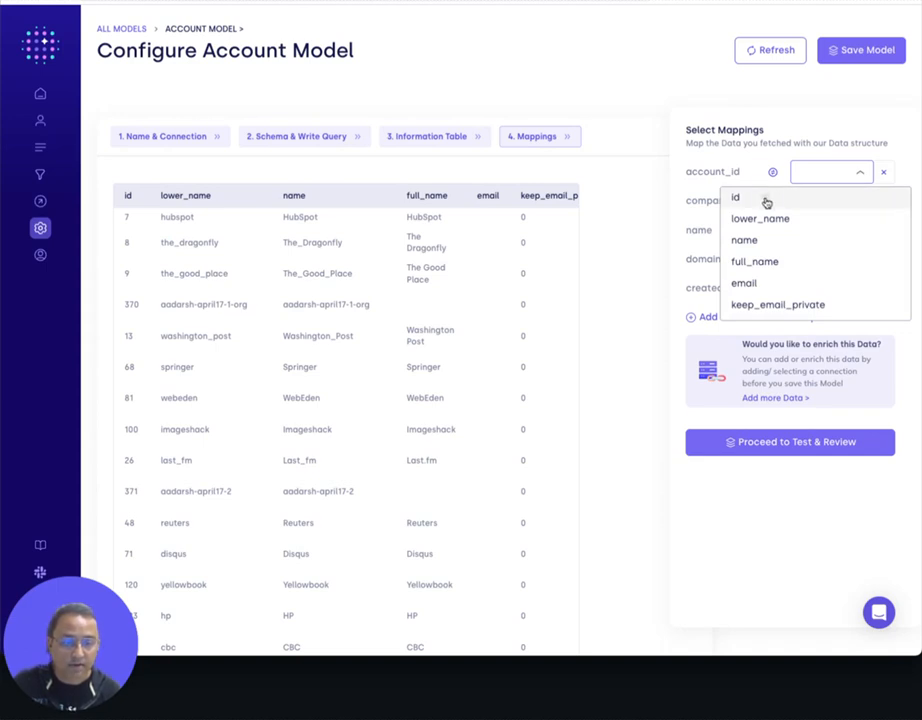
click(766, 200)
click(809, 231)
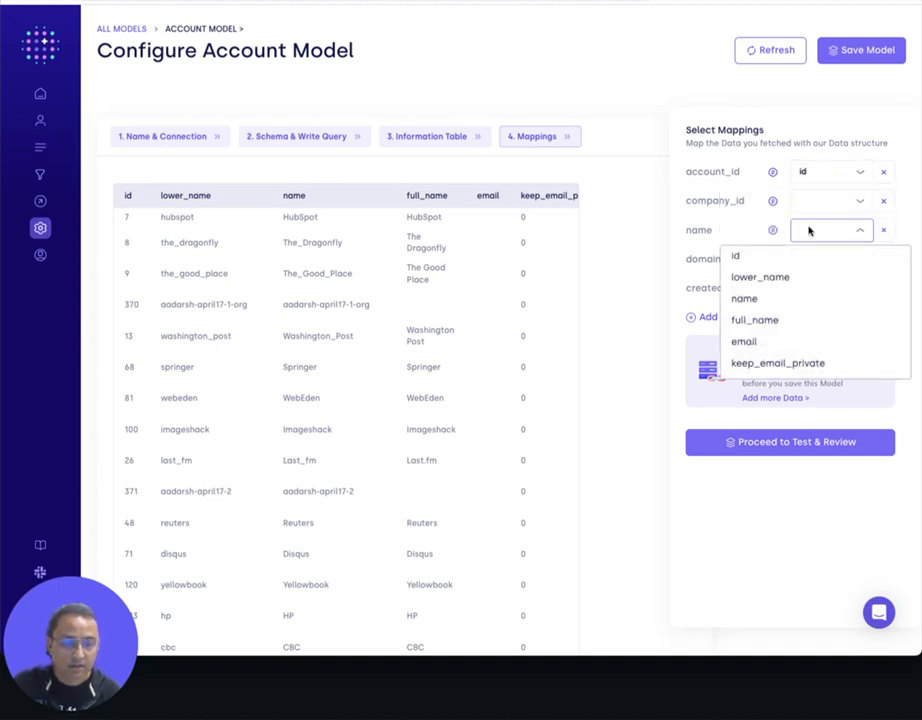
click(759, 300)
click(825, 260)
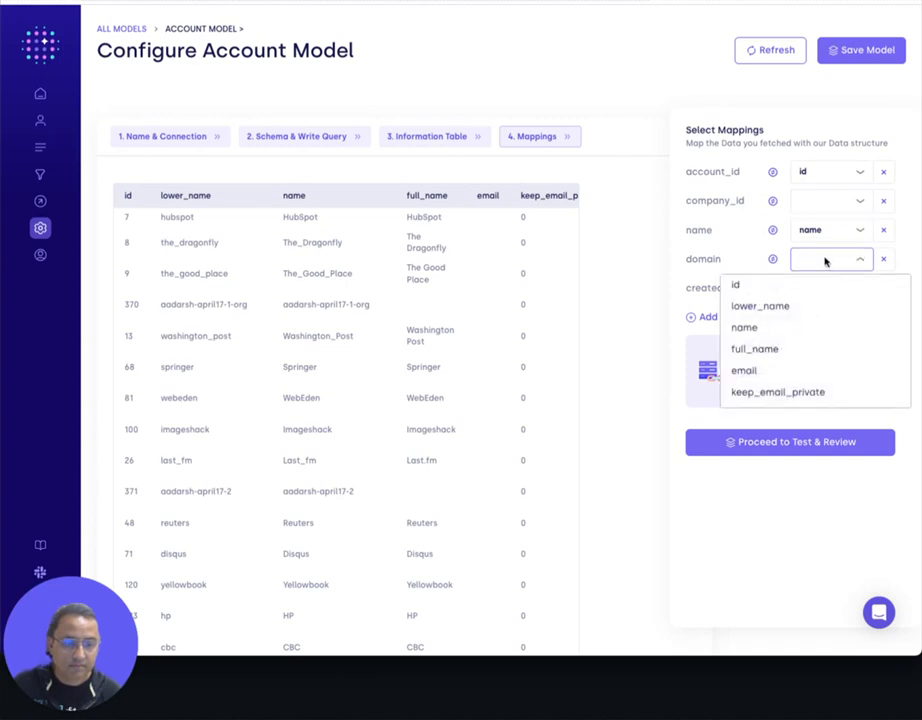
scroll(819, 366, down, 3)
click(757, 398)
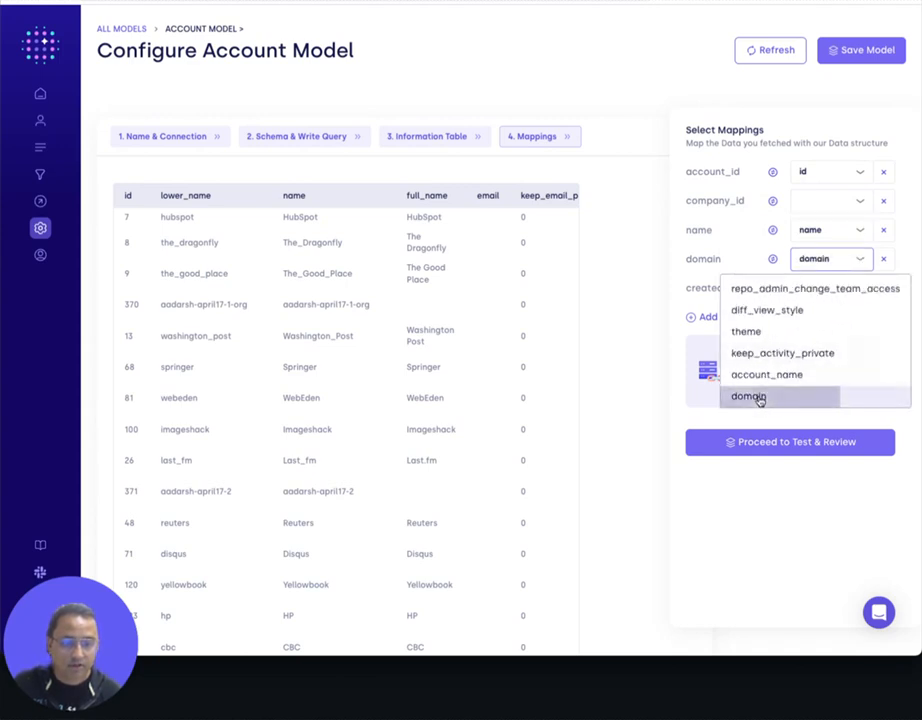
Map created_at to created_unix, then run a quick test of the account model.
click(813, 290)
scroll(776, 405, down, 5)
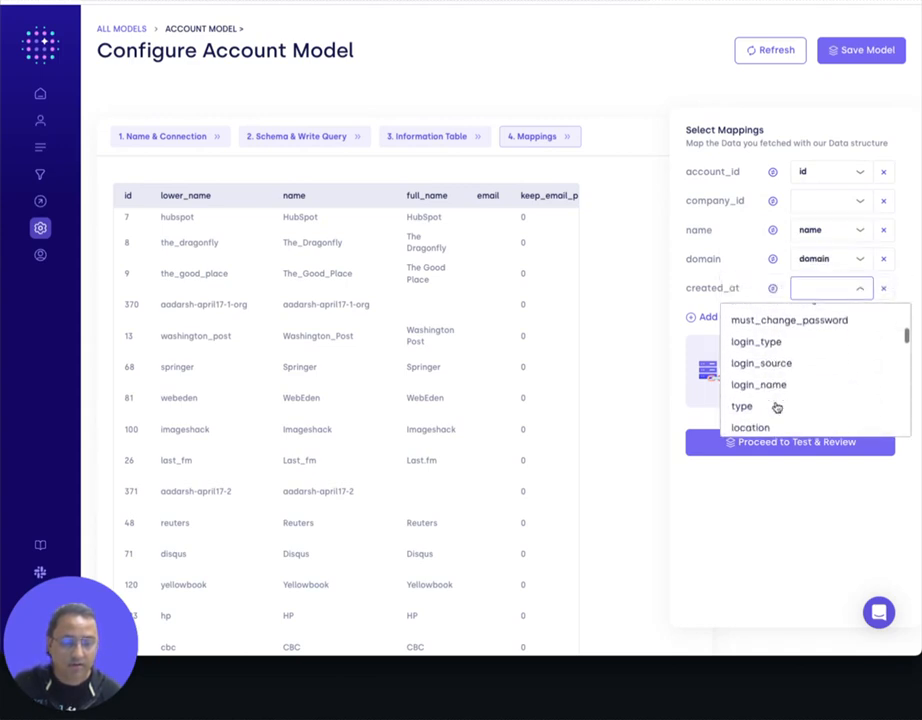
scroll(776, 405, down, 8)
scroll(776, 405, up, 2)
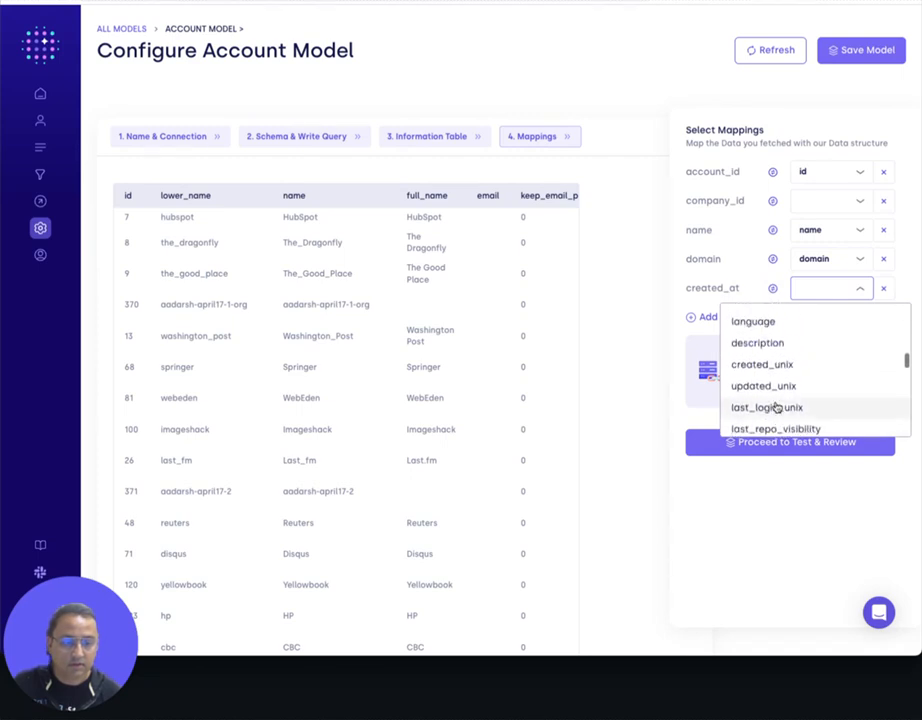
scroll(775, 420, down, 1)
scroll(780, 380, up, 1)
click(782, 348)
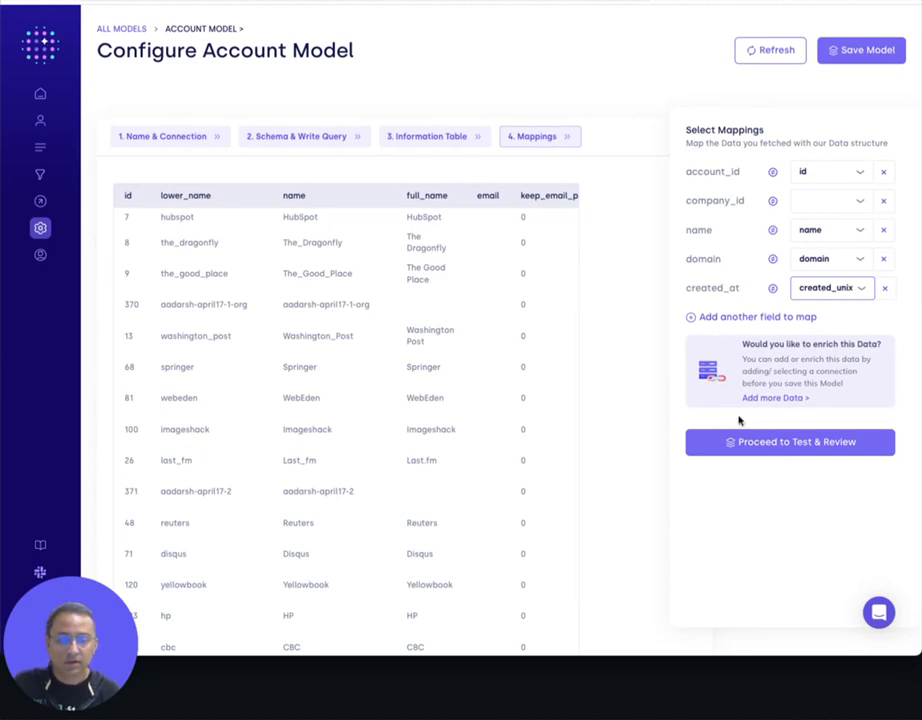
click(747, 450)
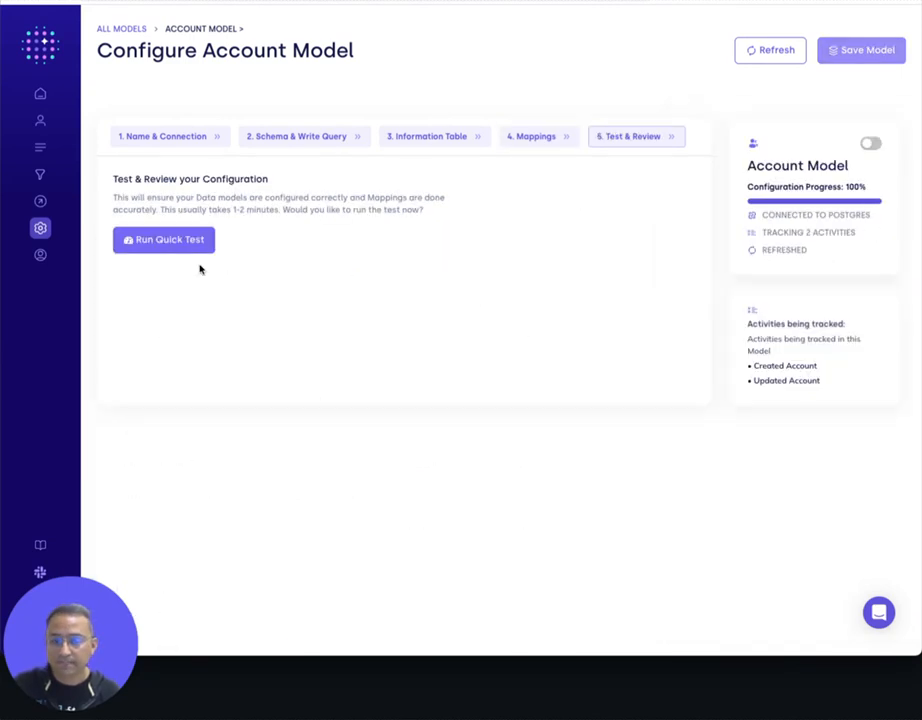
click(184, 250)
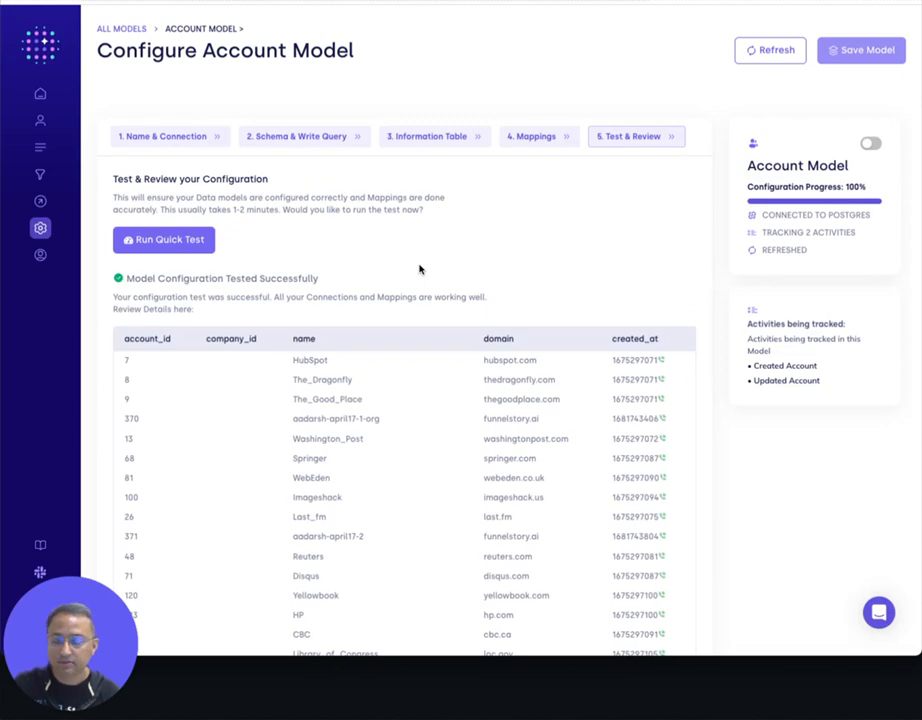
Switch the Account Model on, refresh its data, and open the Accounts list.
scroll(420, 268, down, 2)
scroll(422, 268, up, 3)
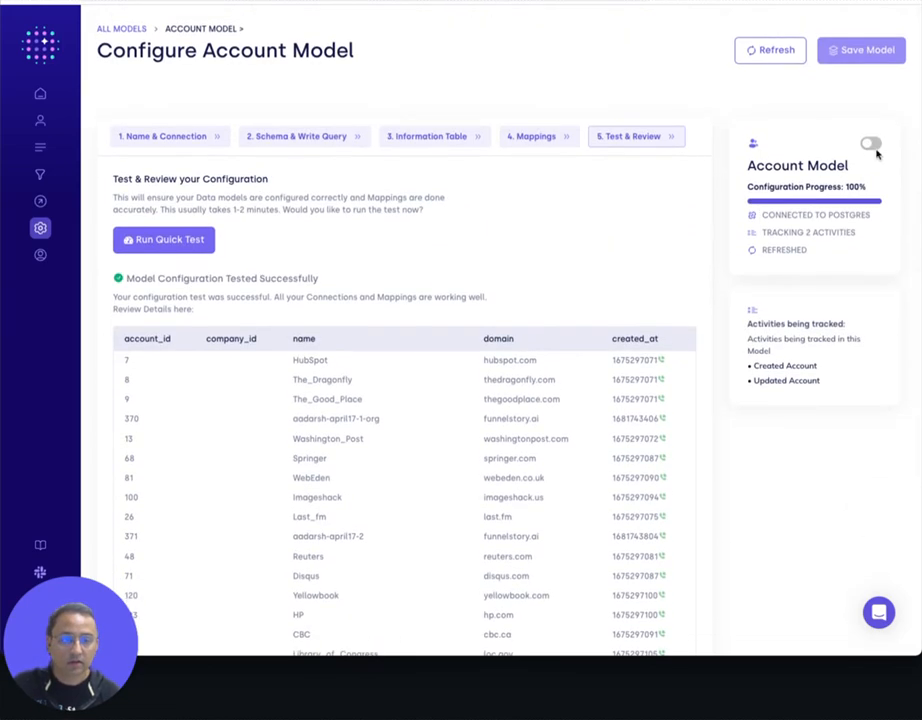
click(872, 145)
click(773, 50)
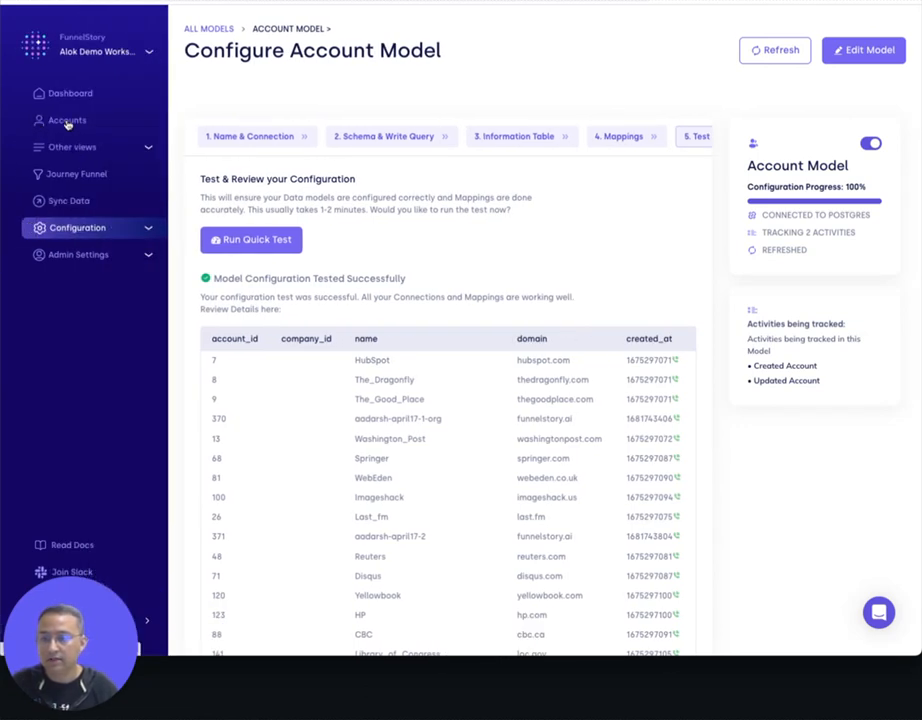
click(66, 122)
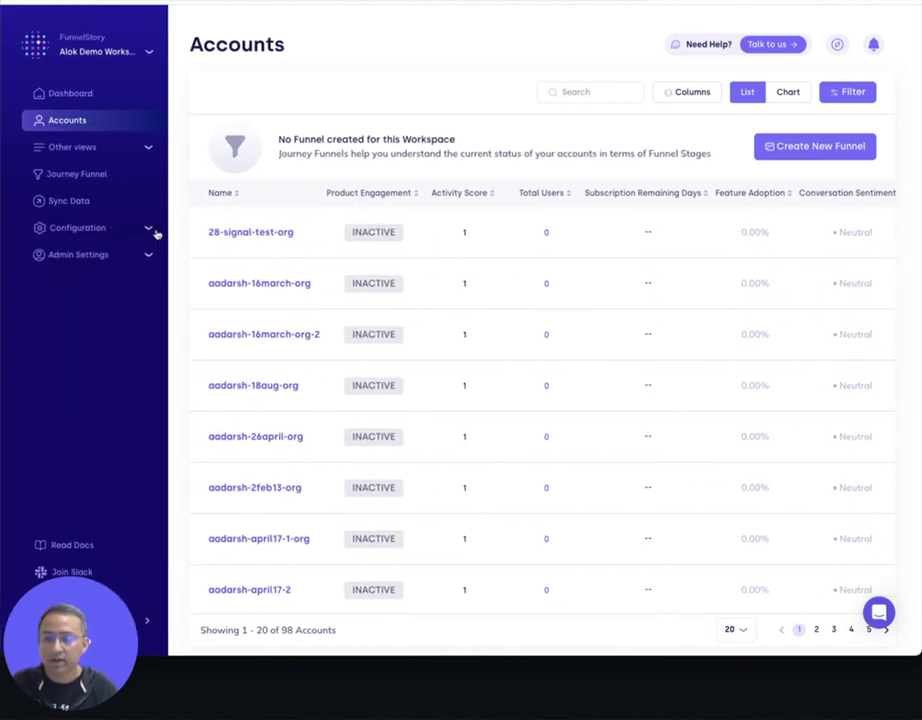
From Configuration > Data Models, return to the Getting Started checklist and start the + User Model setup.
click(147, 230)
click(78, 254)
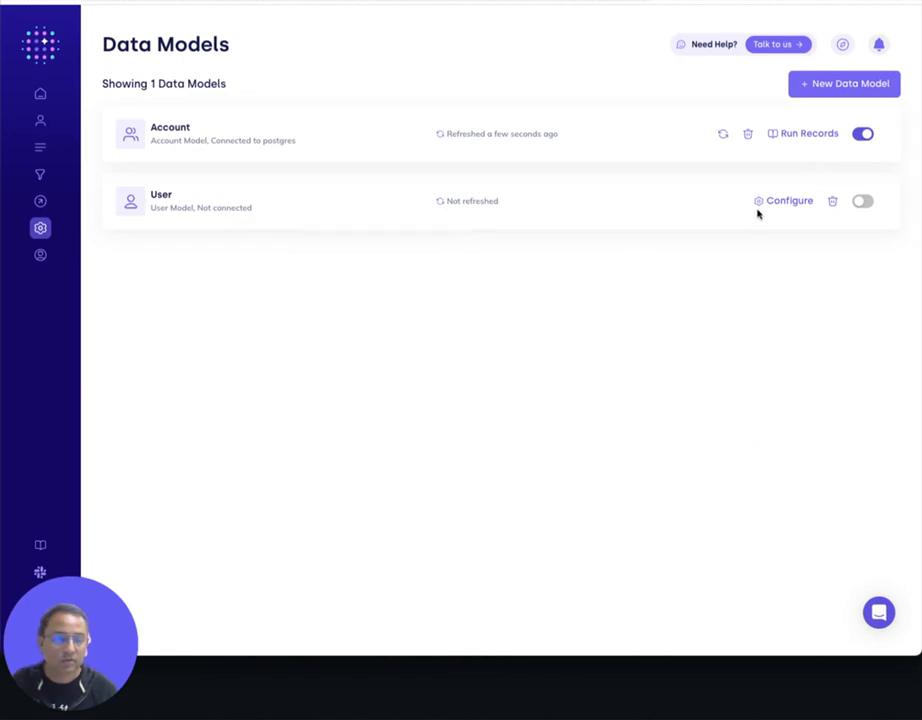
mouse_move(43, 237)
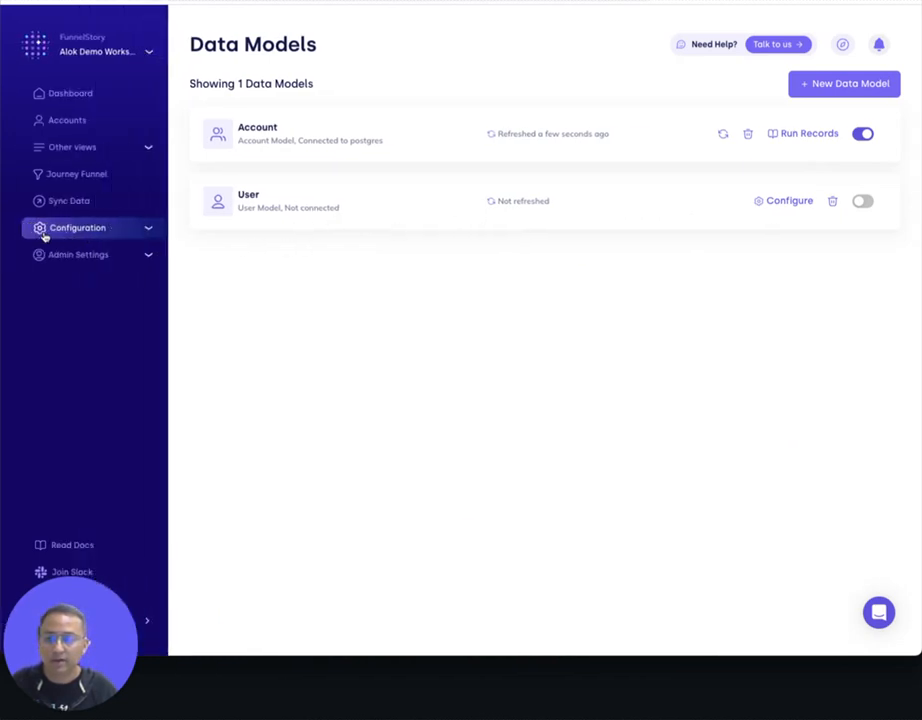
click(840, 45)
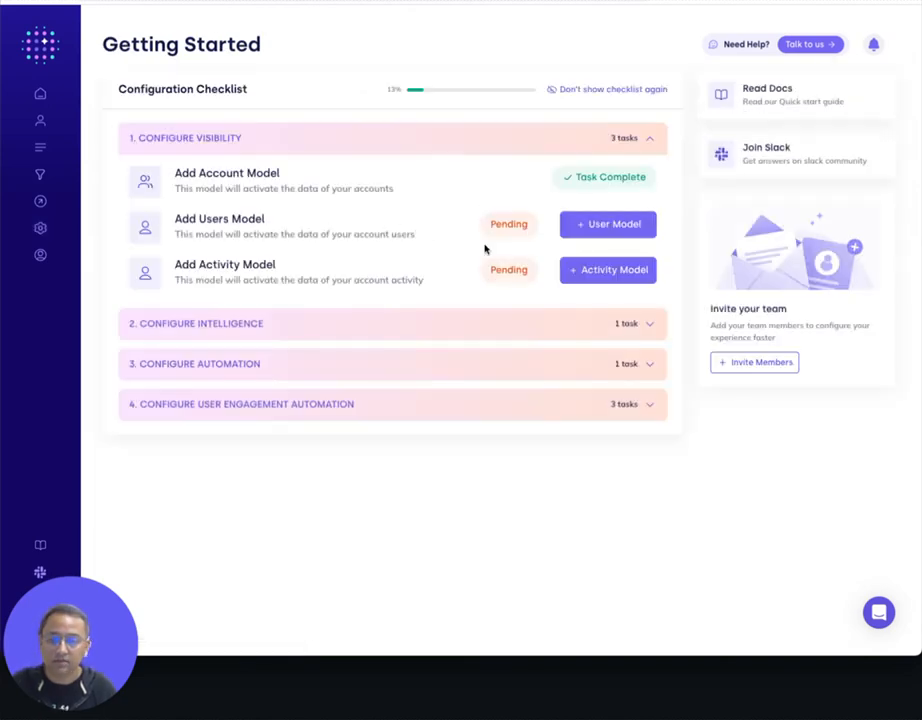
click(612, 227)
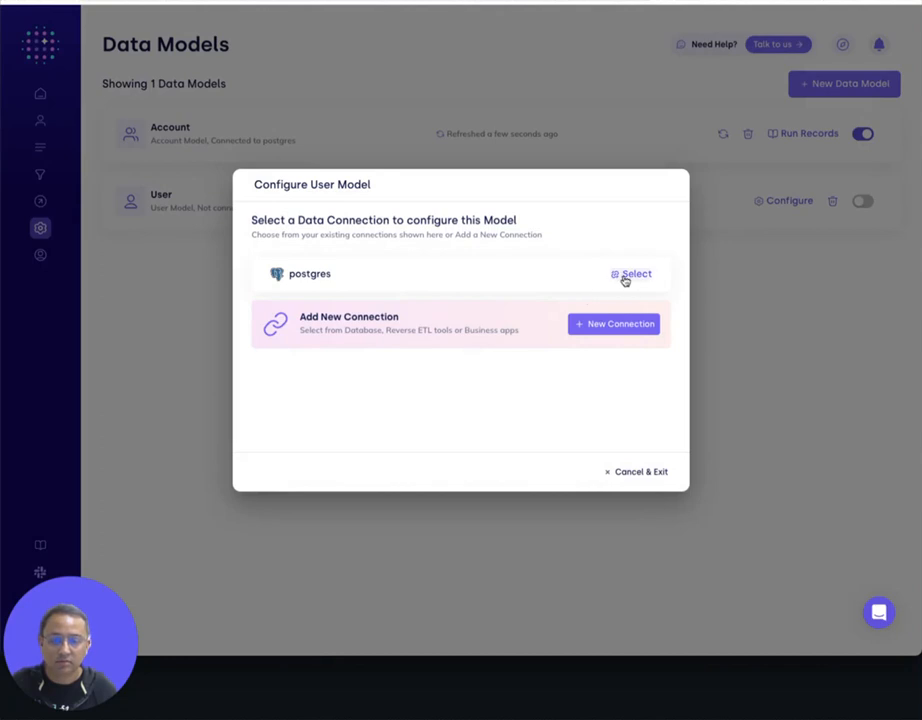
Create a 'Users' model on the postgres connection and continue to its query step.
click(626, 275)
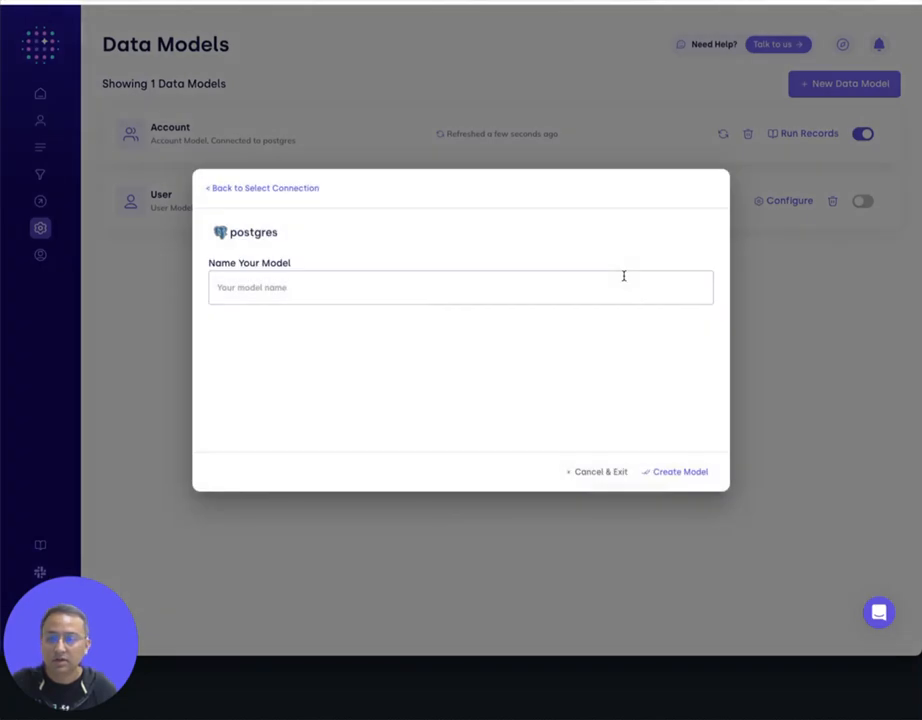
click(300, 293)
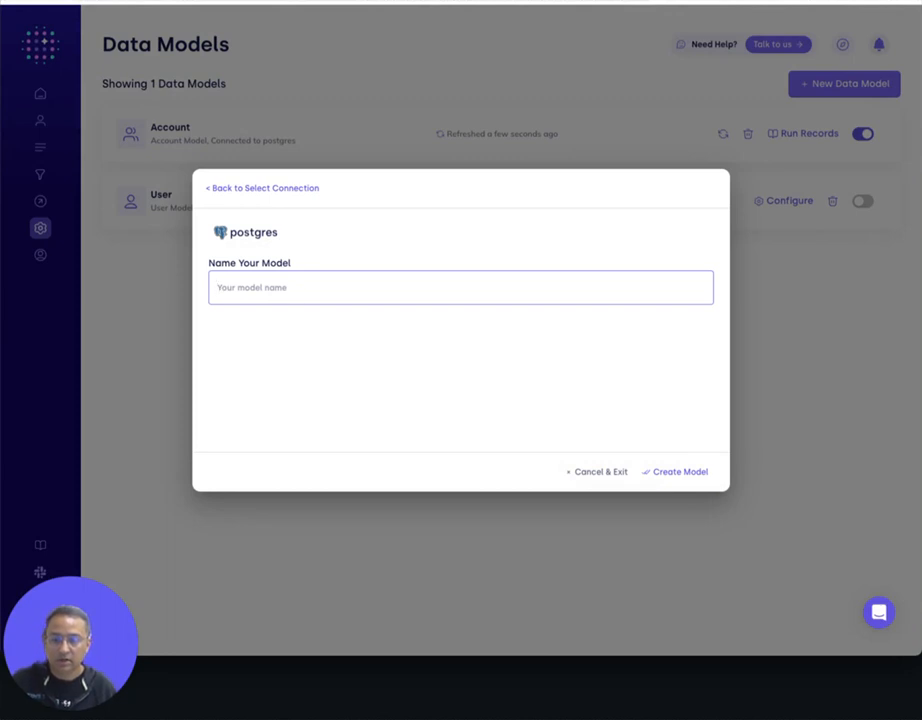
text(Users)
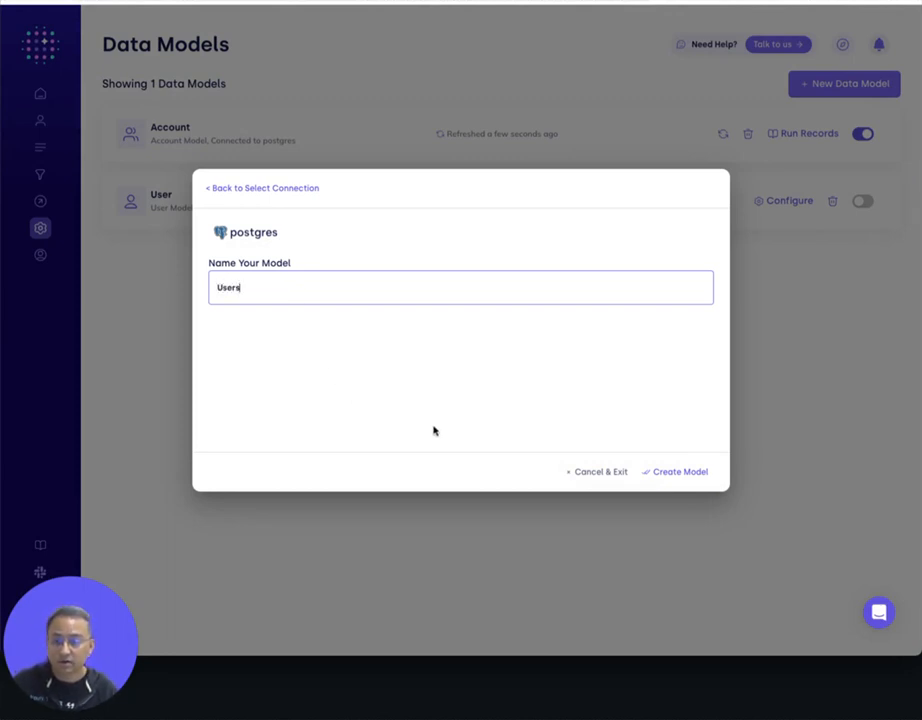
click(673, 471)
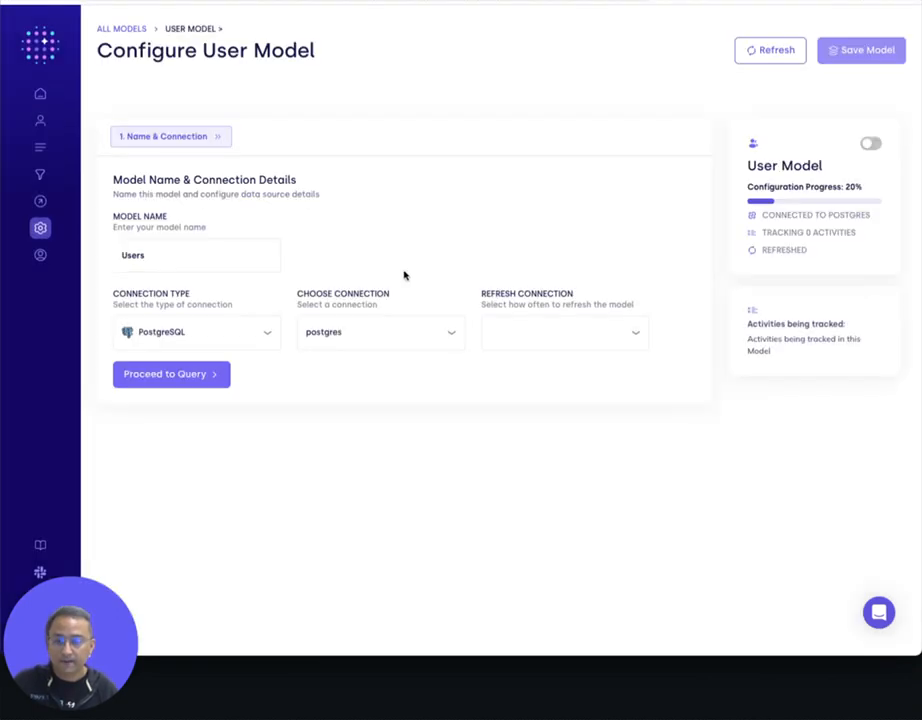
click(190, 376)
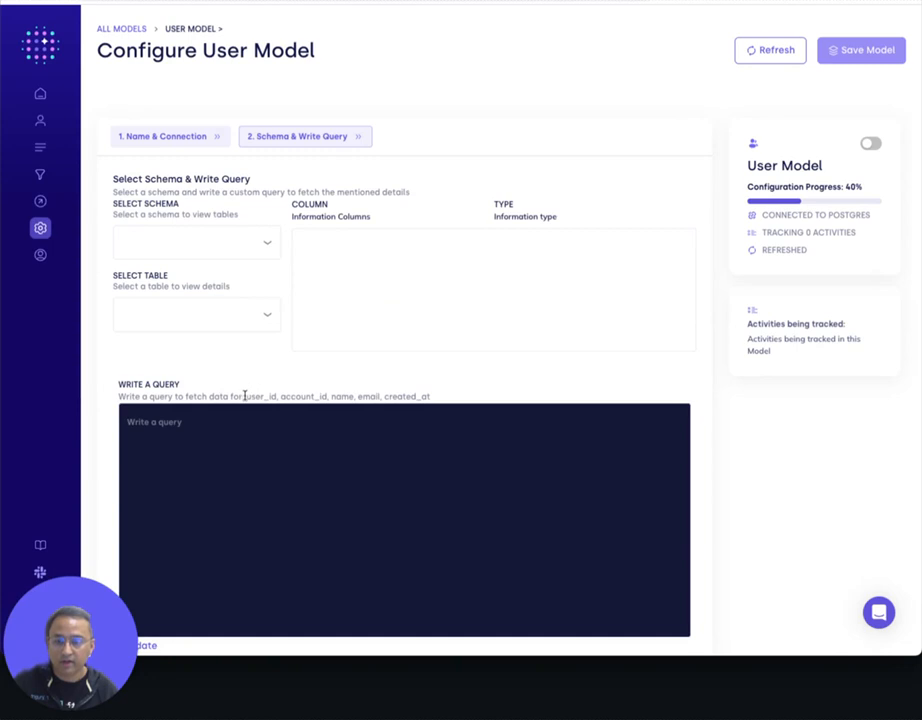
Replace the required-fields text with the prepared user query, validate it, and preview the fetched user rows.
drag(245, 398, 430, 396)
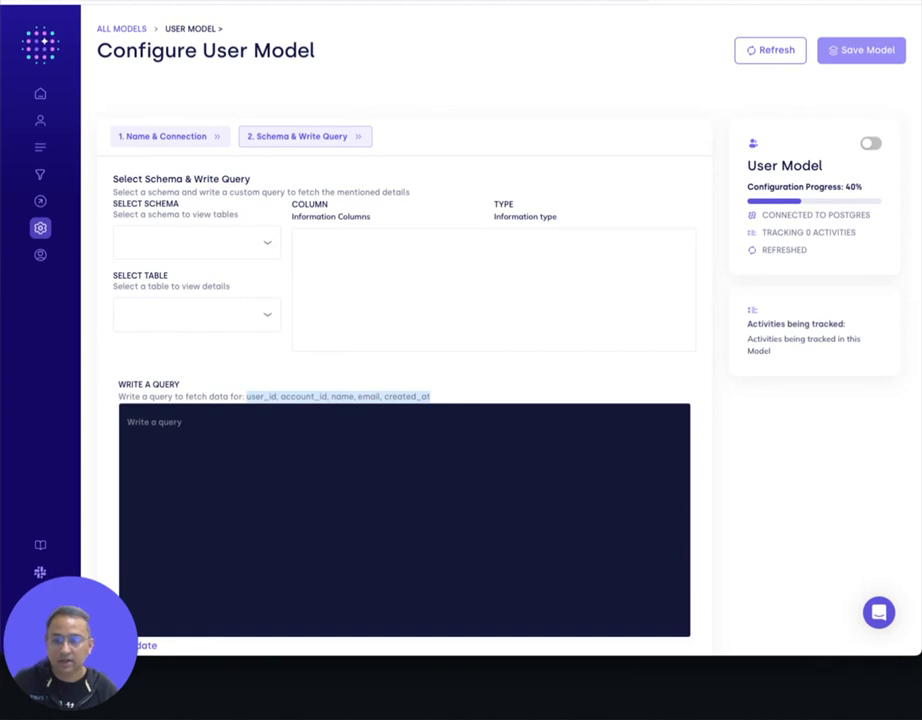
text(select public.user.id, org_id, public.user.created_unix, public.user.email, public.user.name from public.user left join org_user on uid = public.user.id where email <> '')
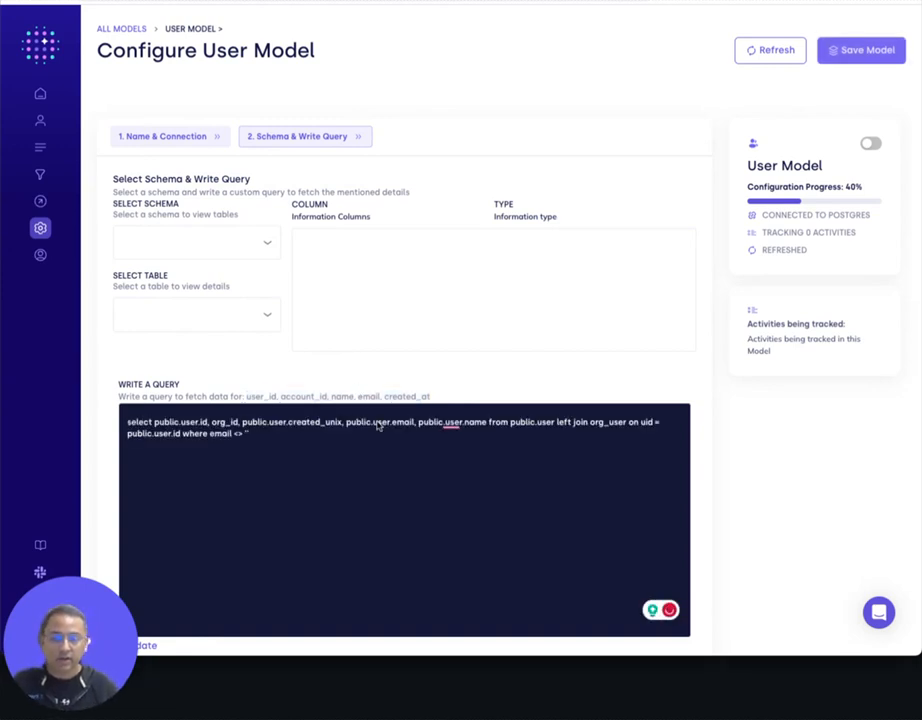
scroll(272, 551, down, 1)
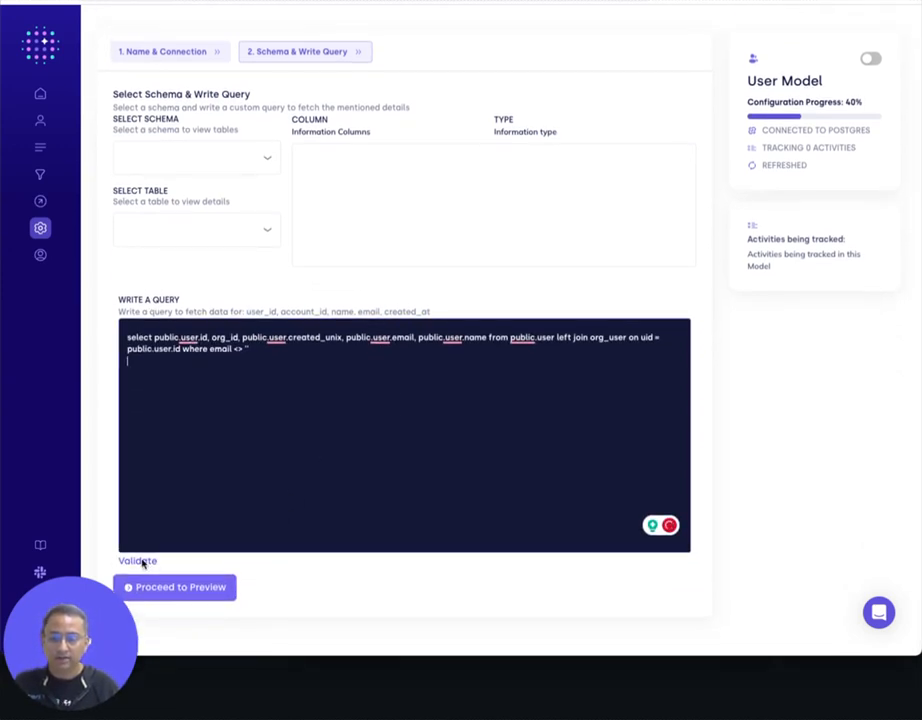
click(147, 562)
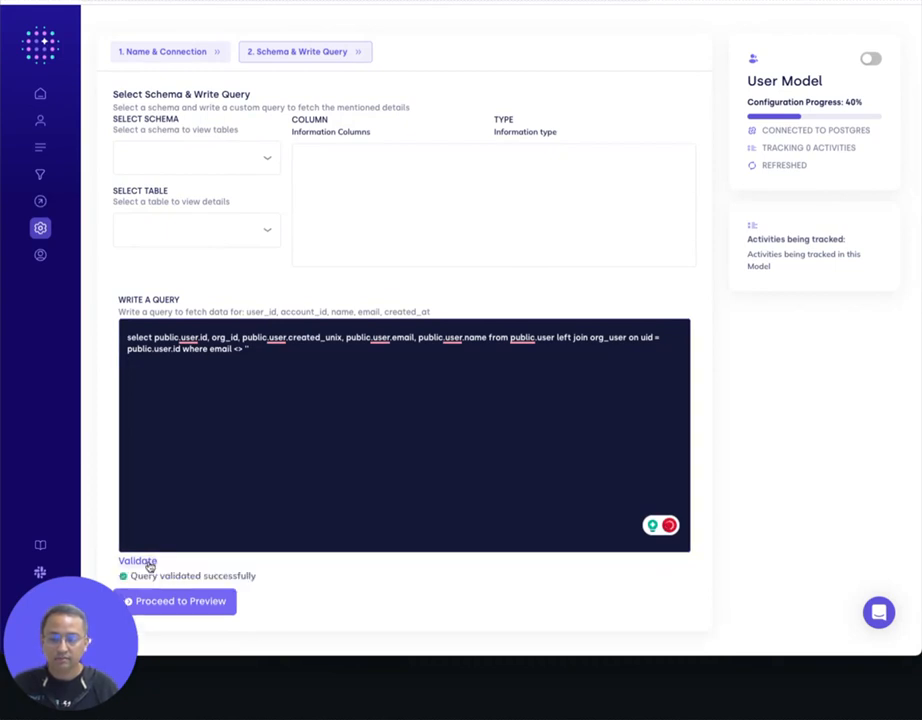
click(179, 594)
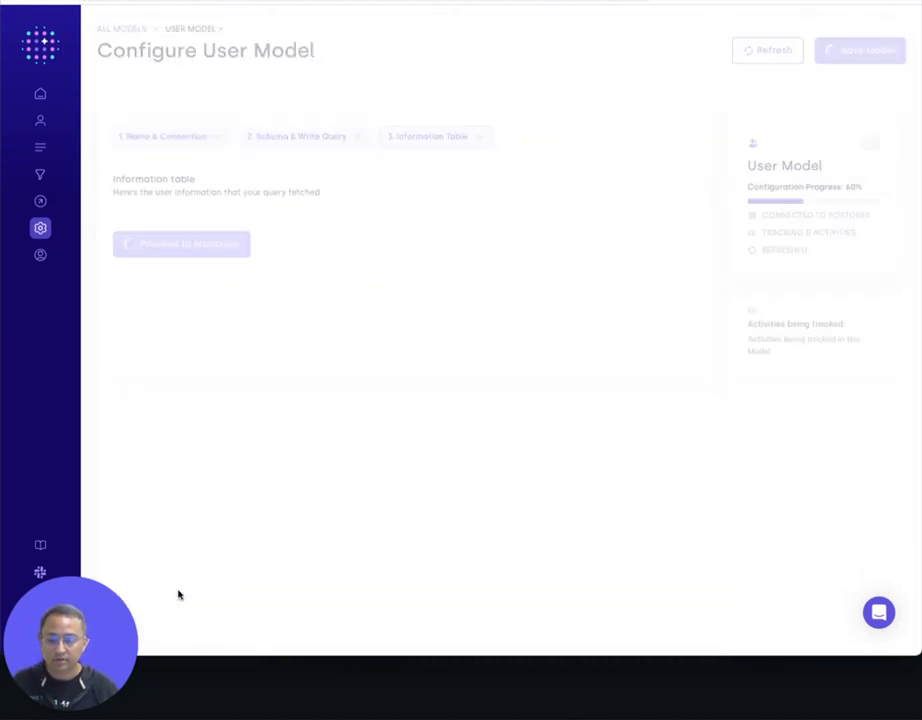
scroll(616, 325, down, 10)
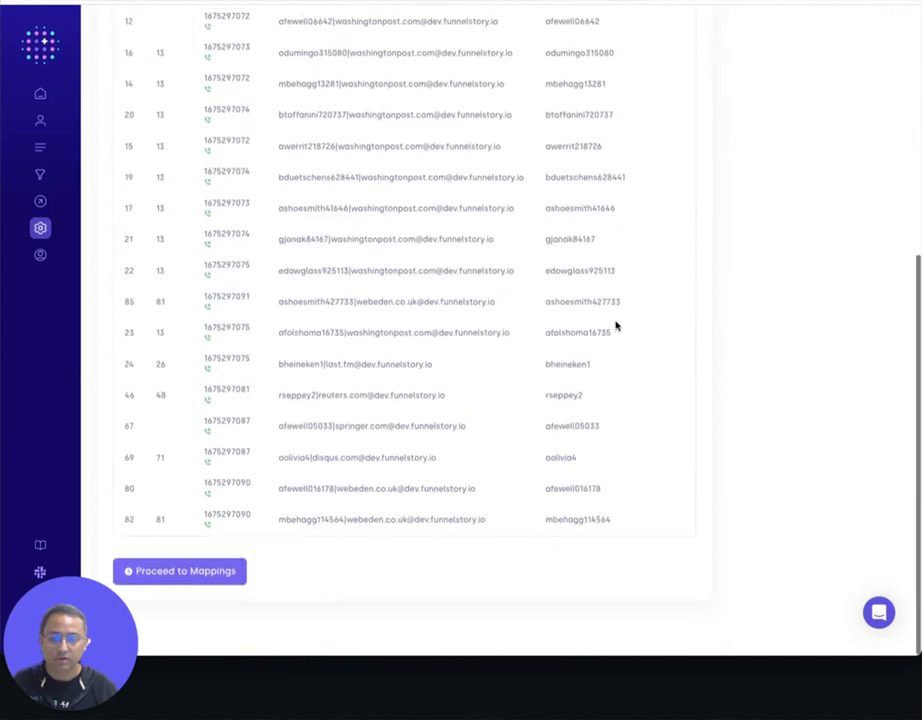
Map user_id→id, account_id→org_id, name→name, email→email, created_at→created_unix, then go to Test & Review.
click(165, 588)
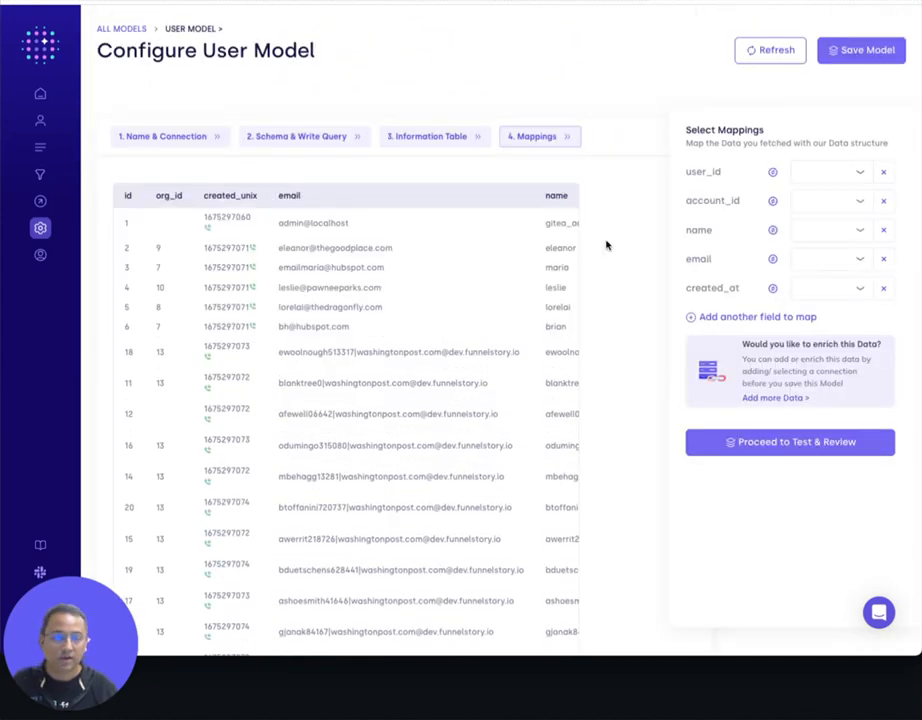
click(826, 173)
click(825, 197)
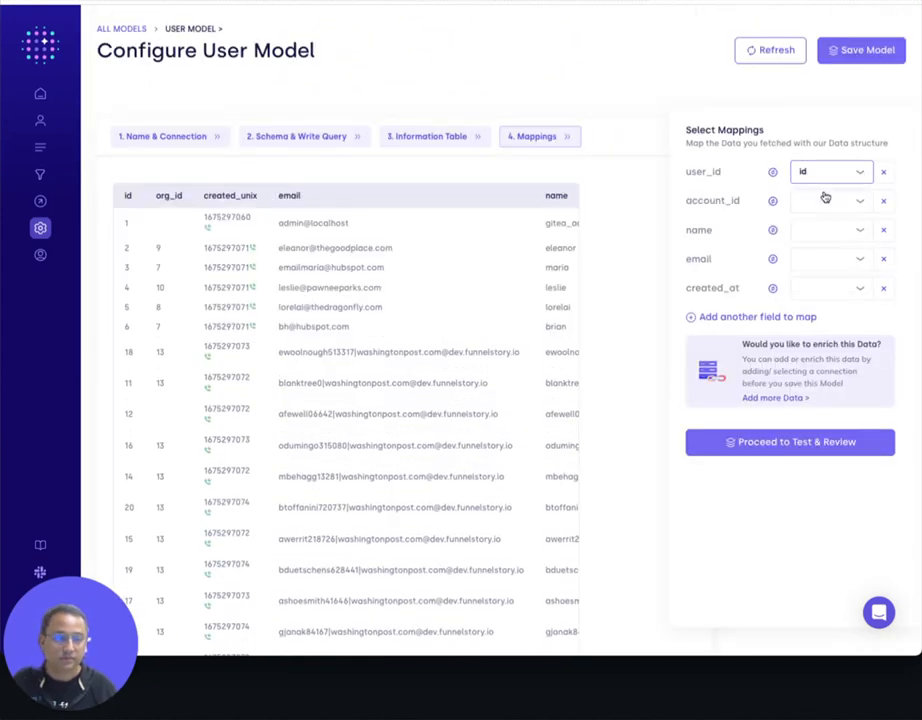
click(820, 203)
click(818, 247)
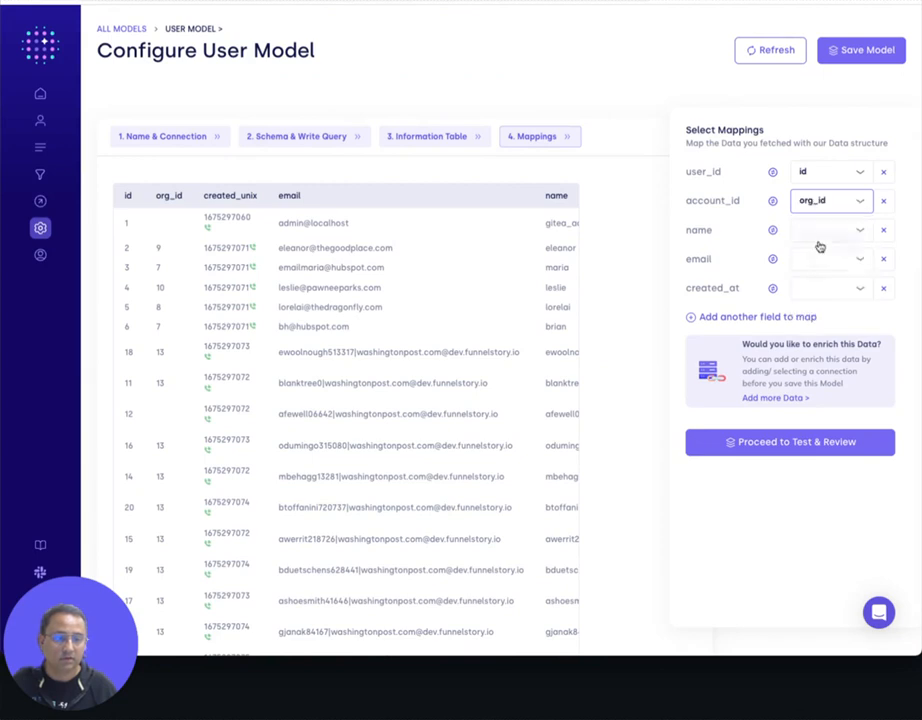
click(817, 233)
click(814, 342)
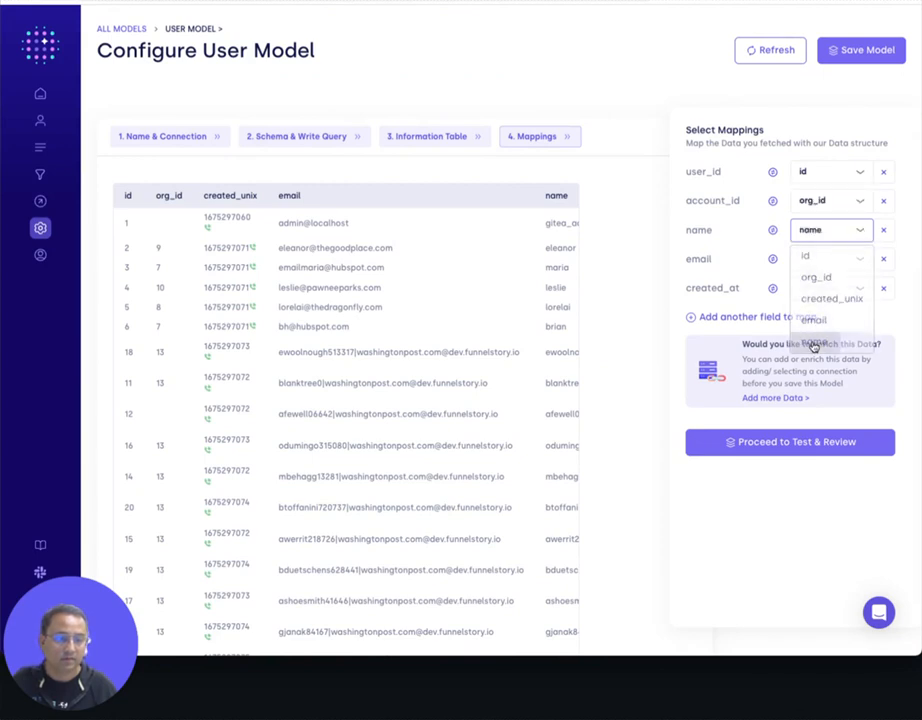
click(805, 262)
click(812, 352)
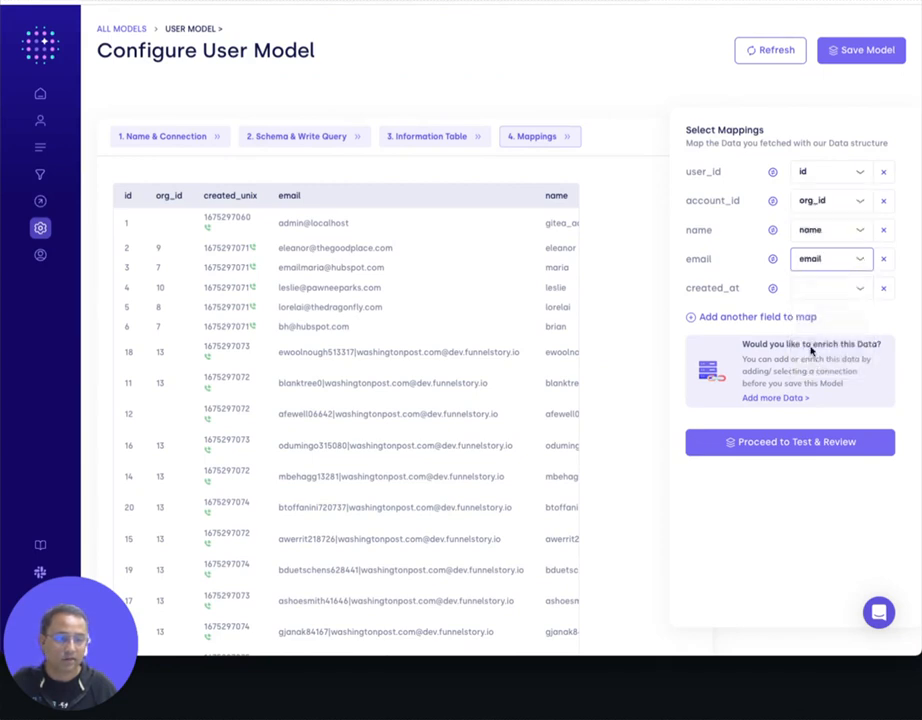
click(810, 289)
click(810, 357)
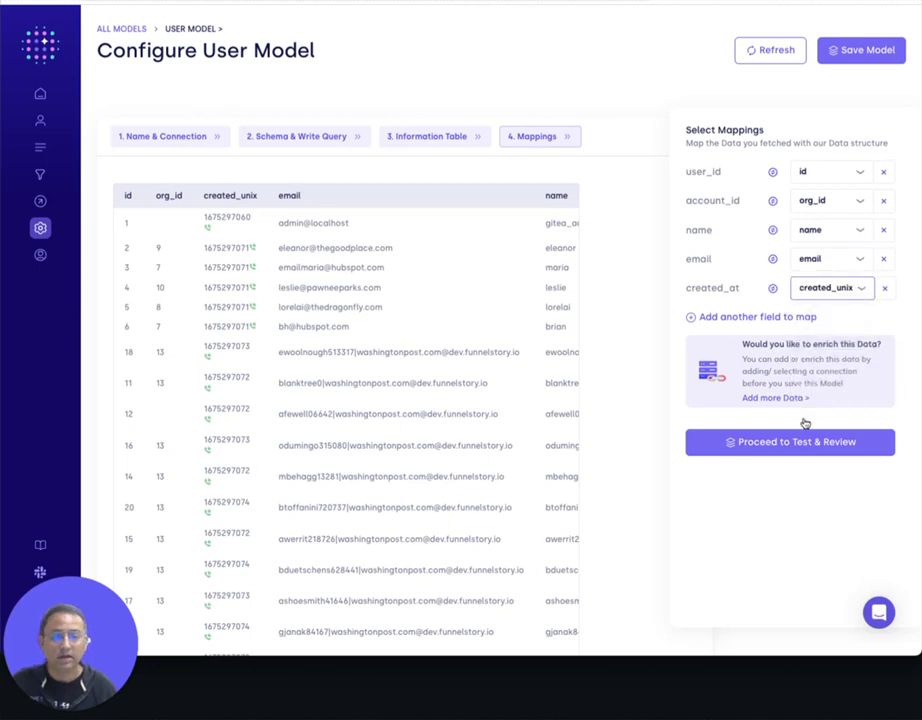
click(790, 446)
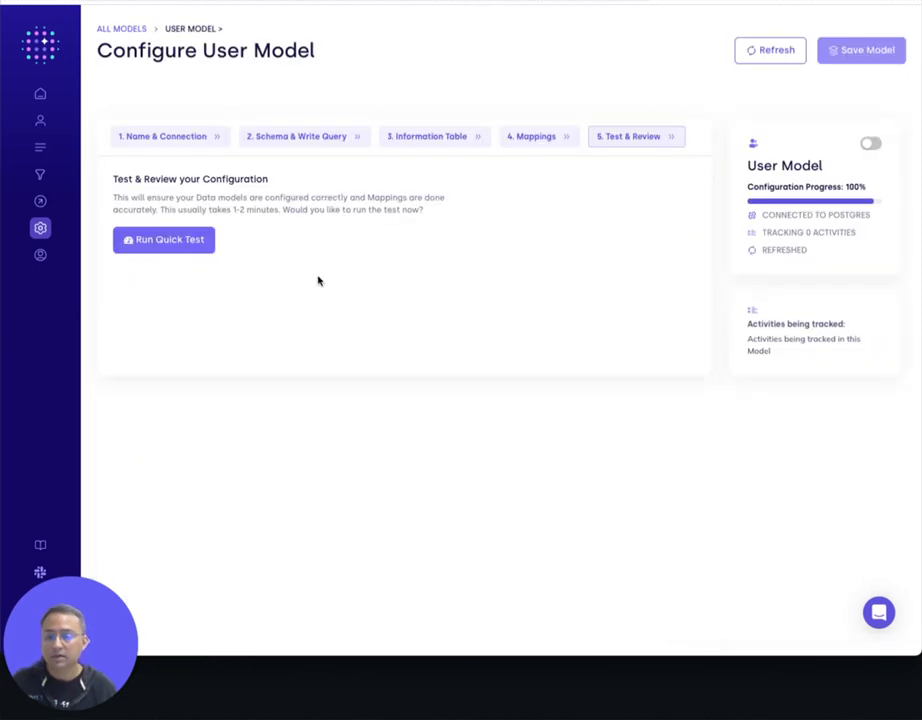
Quick-test the User model, switch it on, and refresh its data.
click(165, 241)
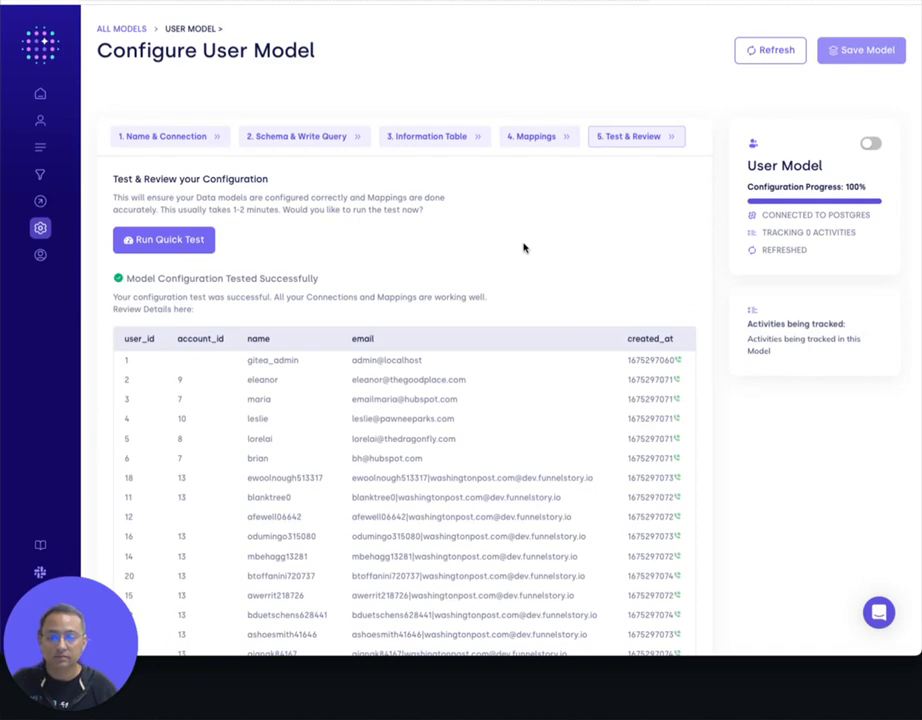
scroll(523, 245, down, 5)
scroll(523, 245, up, 5)
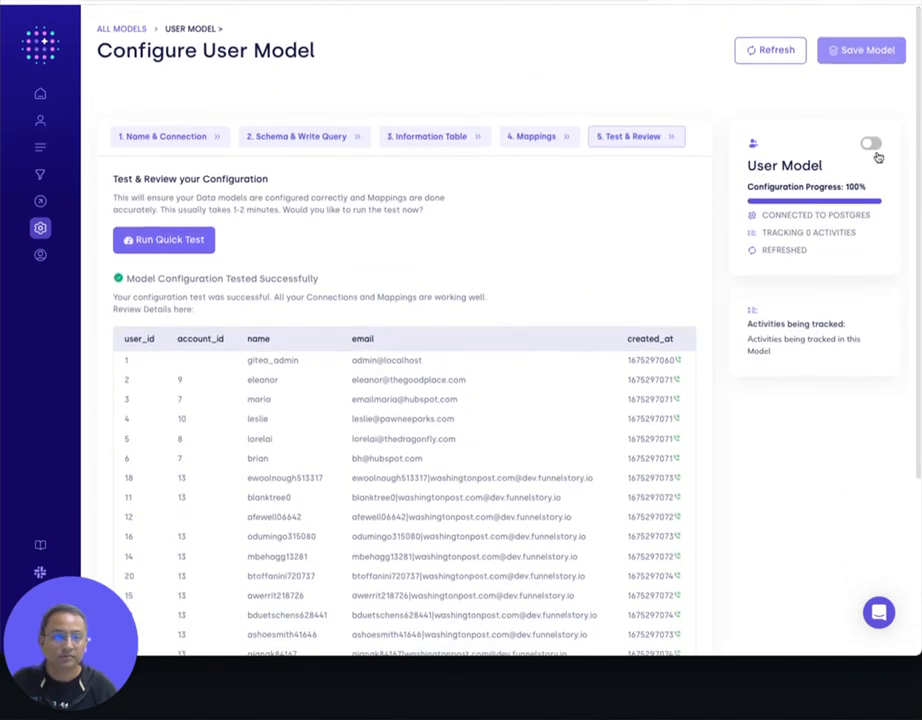
click(871, 144)
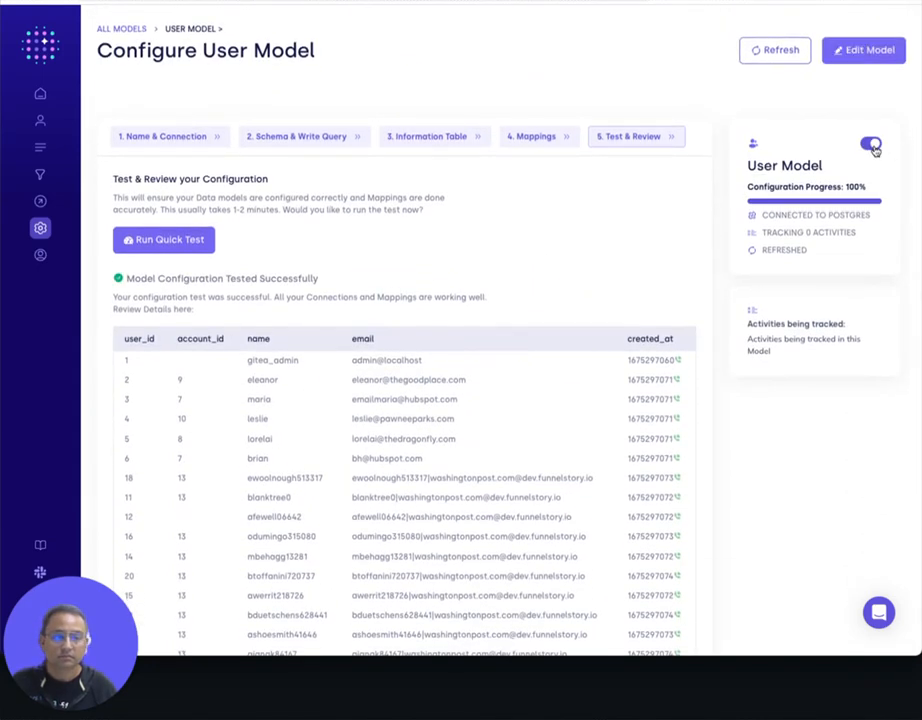
click(769, 60)
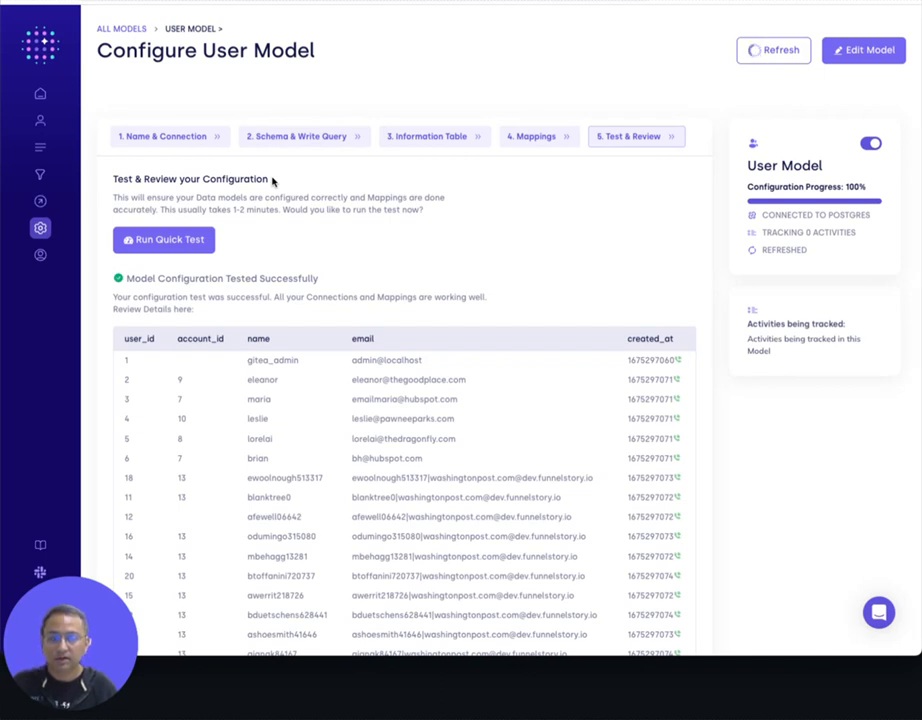
Open the Accounts list showing 98 accounts with their user counts.
scroll(336, 305, down, 3)
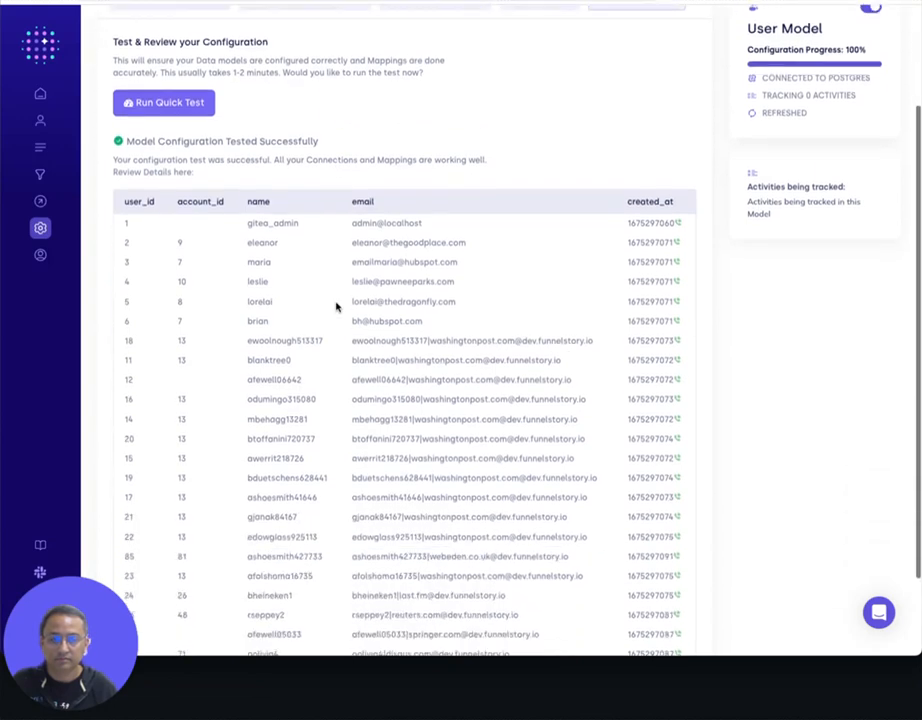
scroll(336, 305, up, 3)
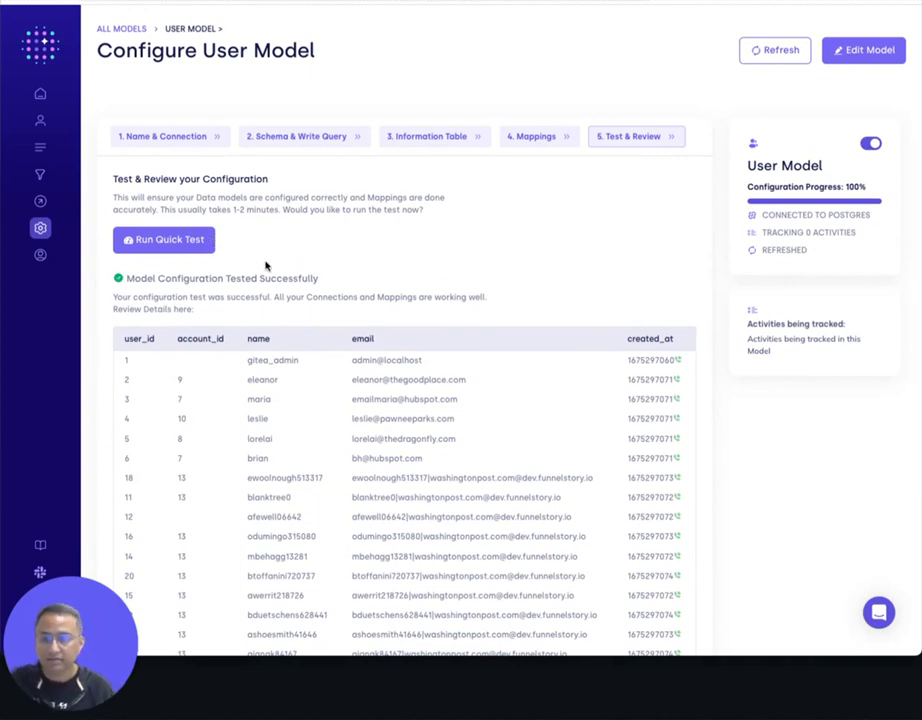
click(42, 124)
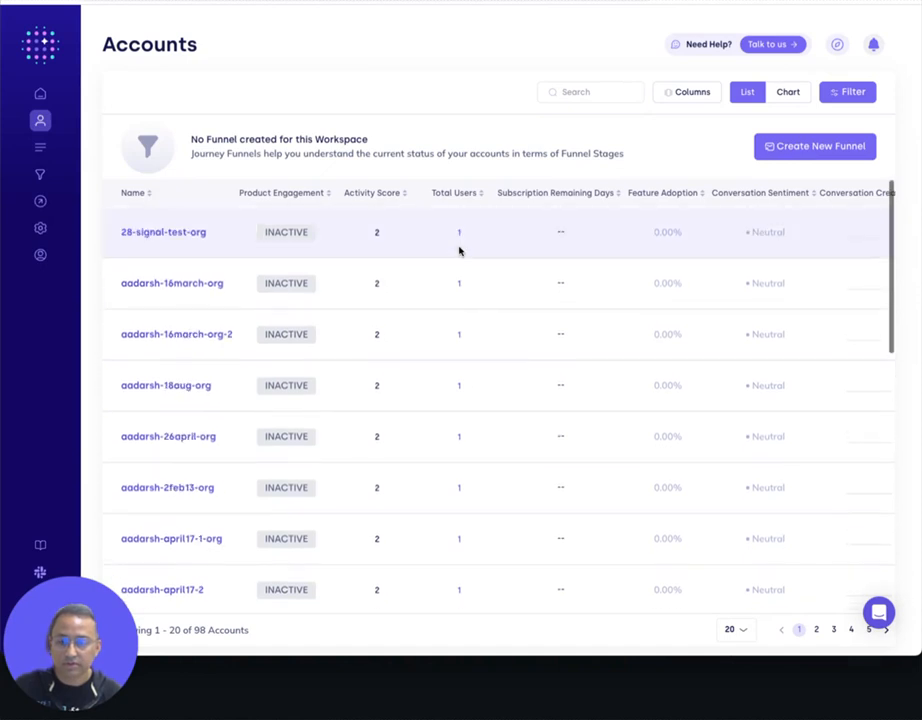
Sort accounts by Total Users in descending order, then return to the Getting Started checklist.
click(453, 193)
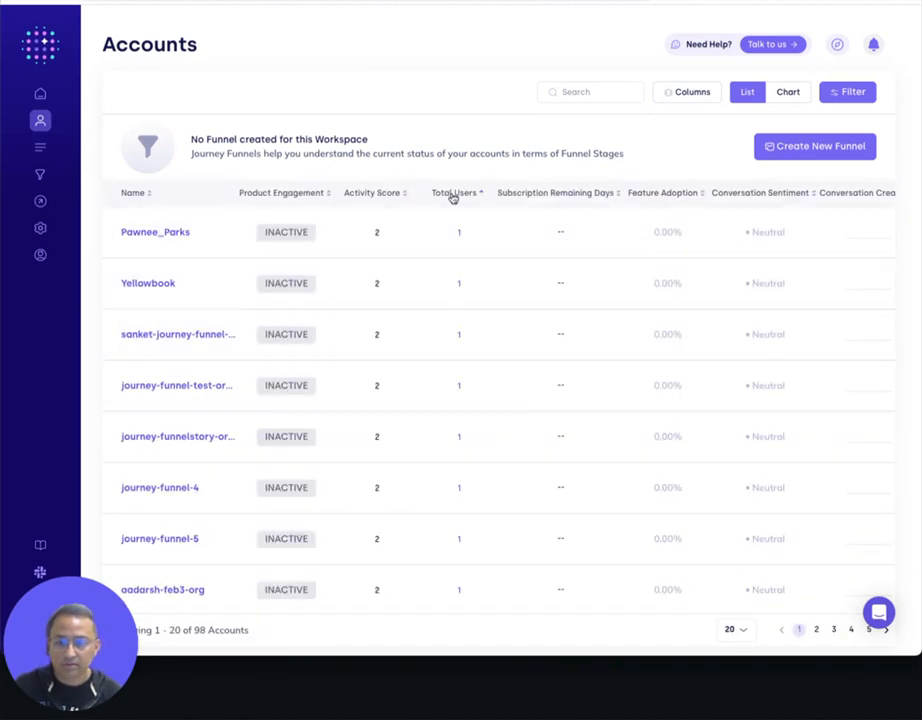
click(451, 194)
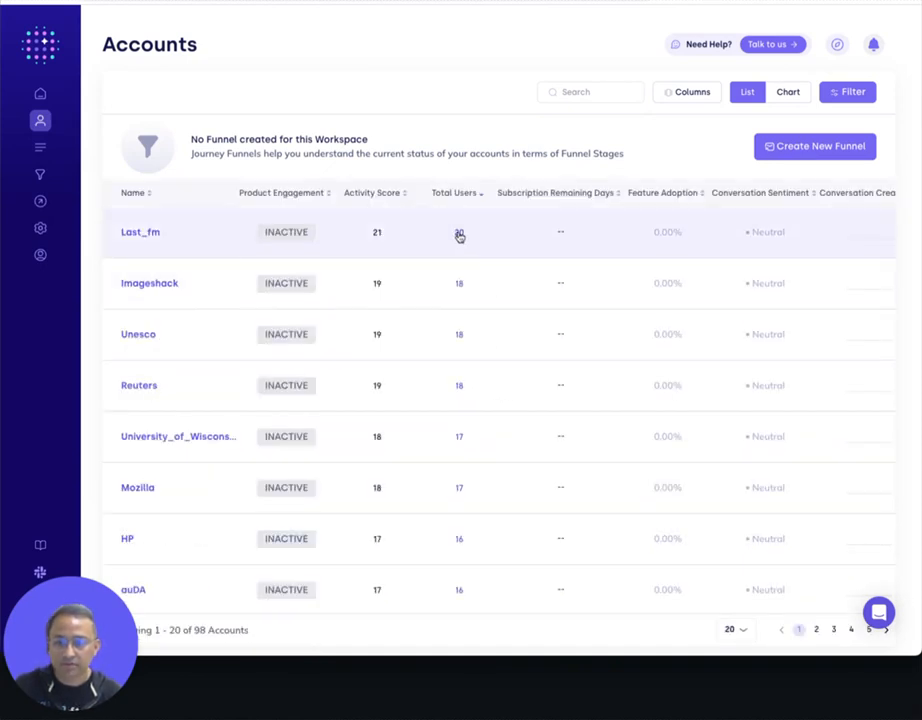
scroll(453, 371, down, 1)
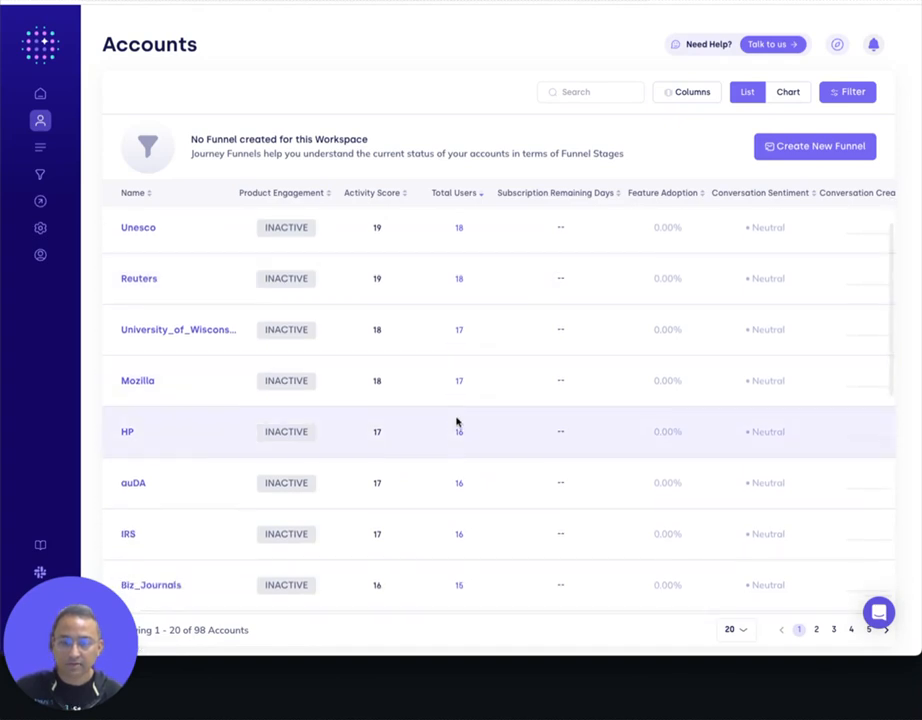
scroll(457, 422, up, 1)
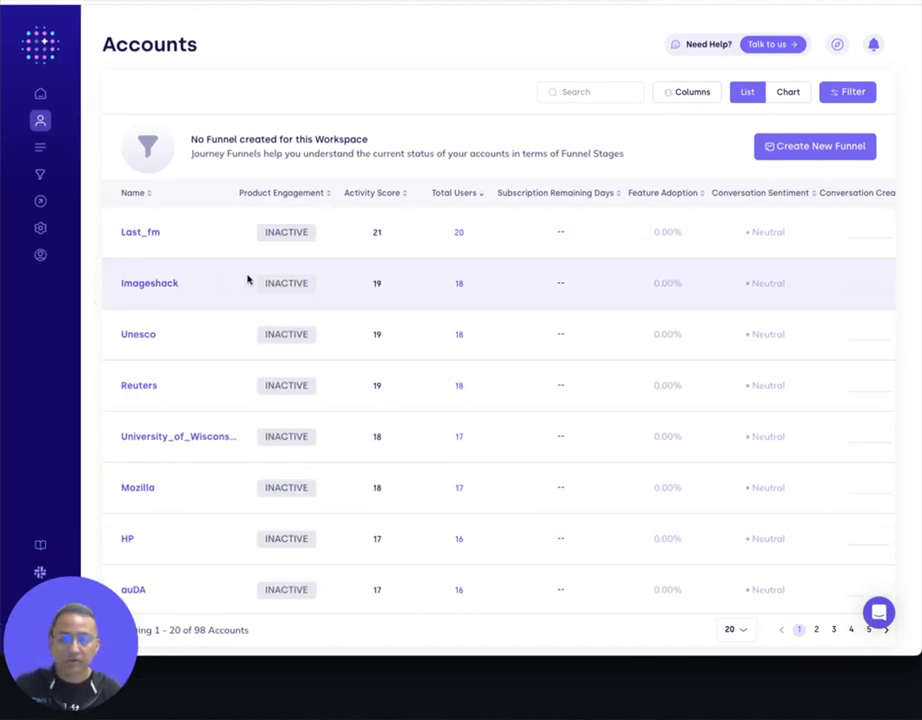
click(838, 46)
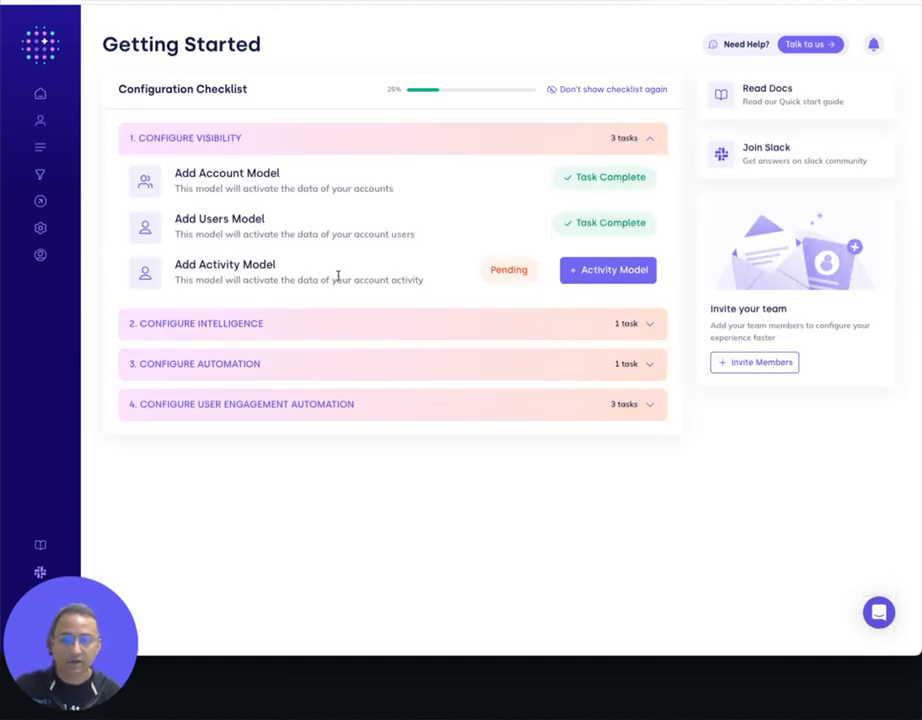
Start a new data model and pick the Product Feature Activity type from the model list.
click(586, 273)
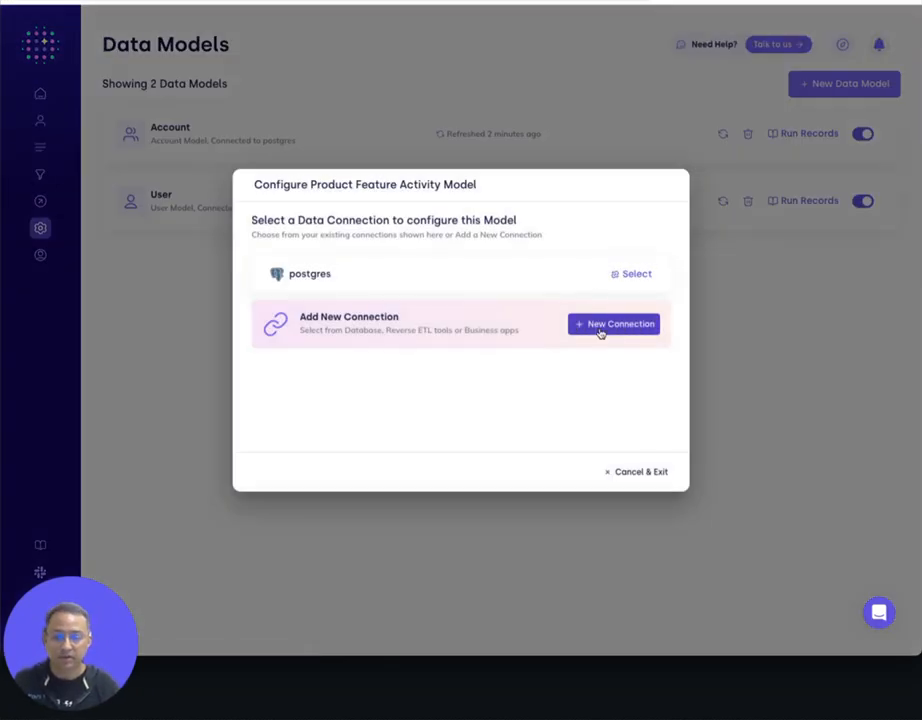
click(636, 473)
click(823, 84)
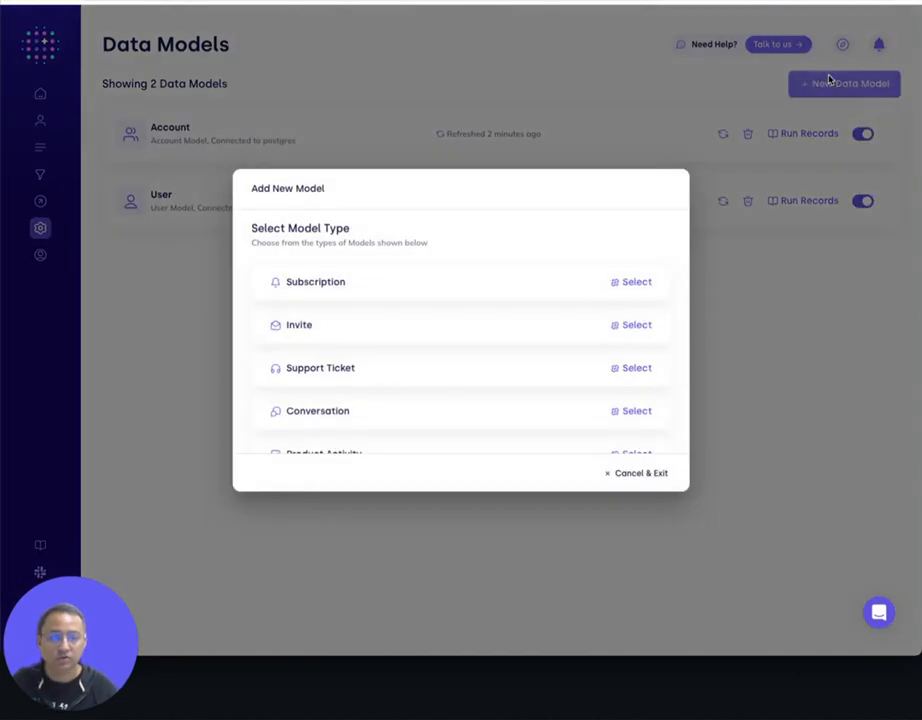
scroll(348, 378, down, 2)
scroll(348, 378, up, 2)
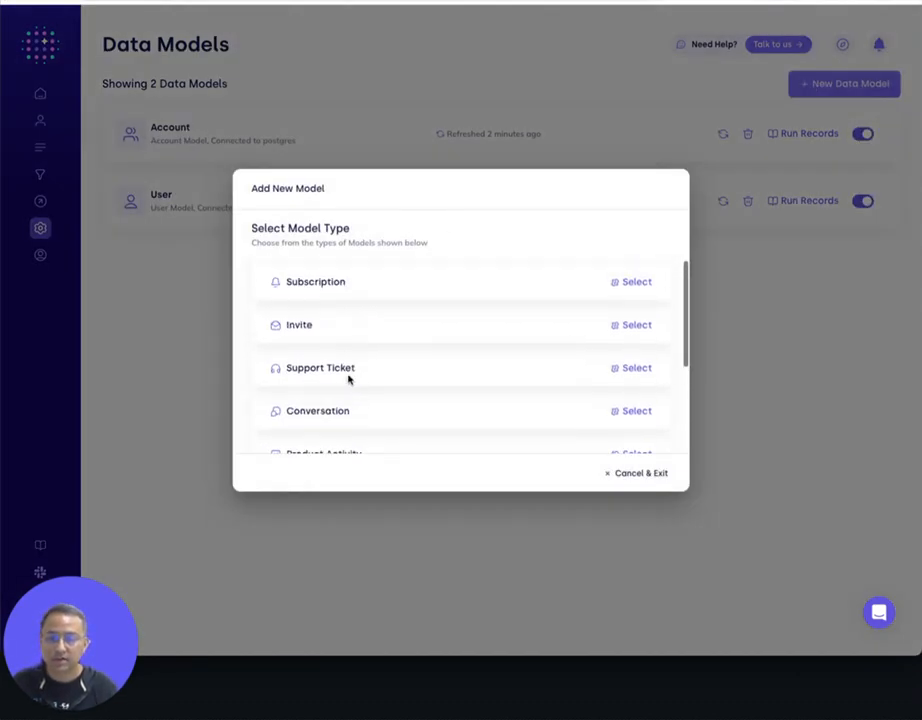
scroll(348, 378, down, 1)
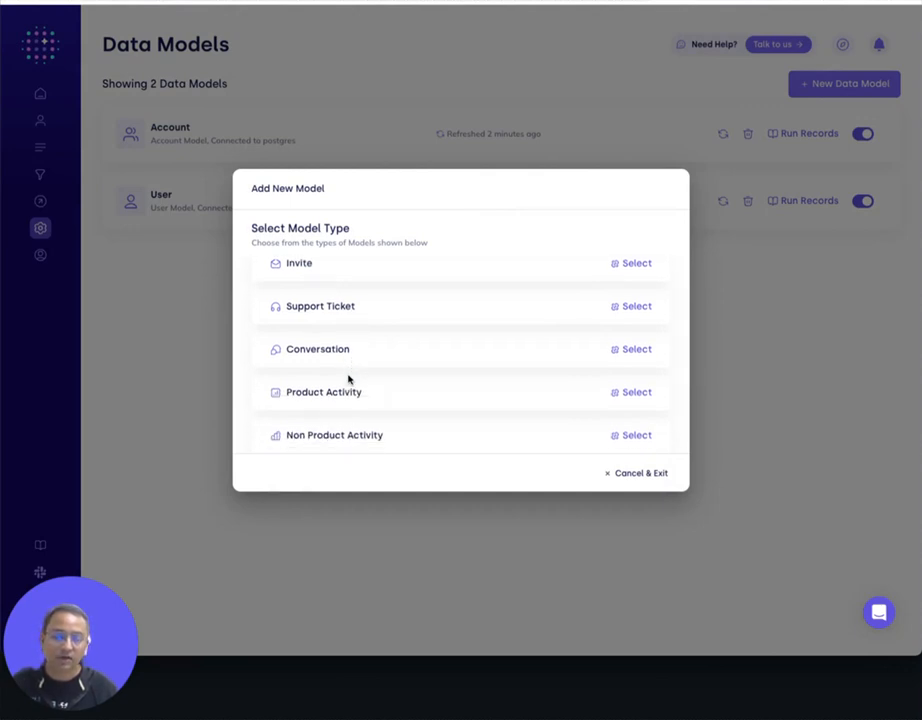
scroll(348, 378, up, 1)
scroll(349, 379, down, 3)
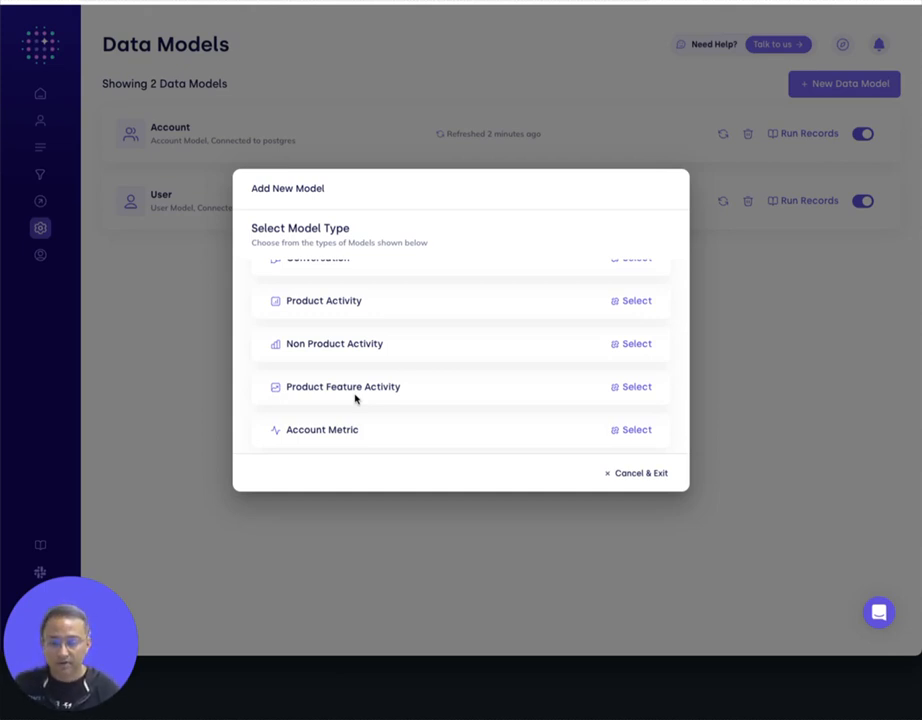
scroll(416, 375, up, 5)
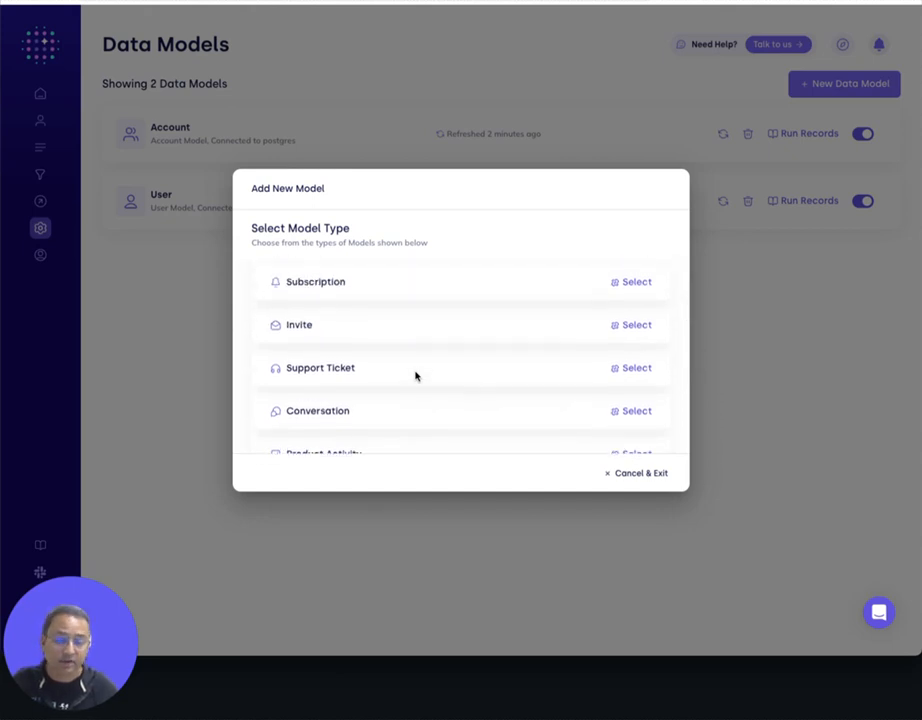
scroll(416, 375, down, 1)
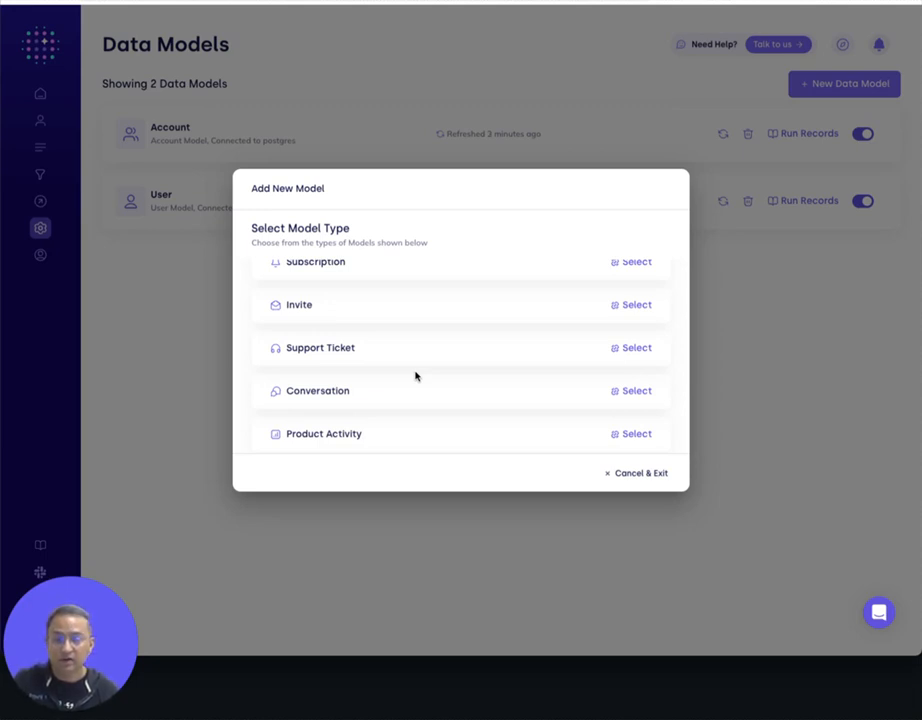
scroll(416, 376, down, 1)
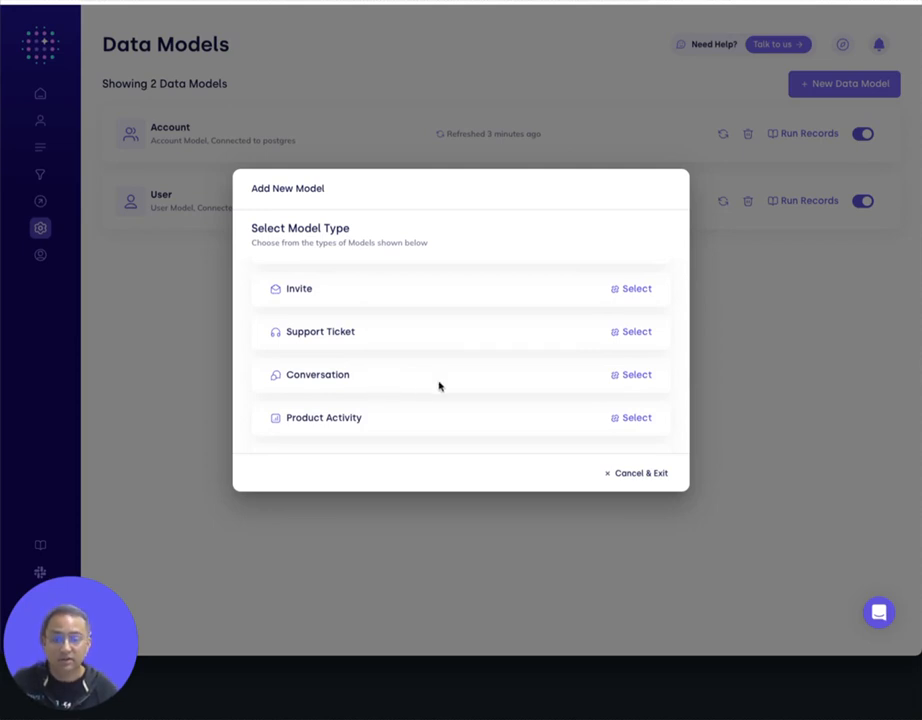
scroll(436, 386, up, 1)
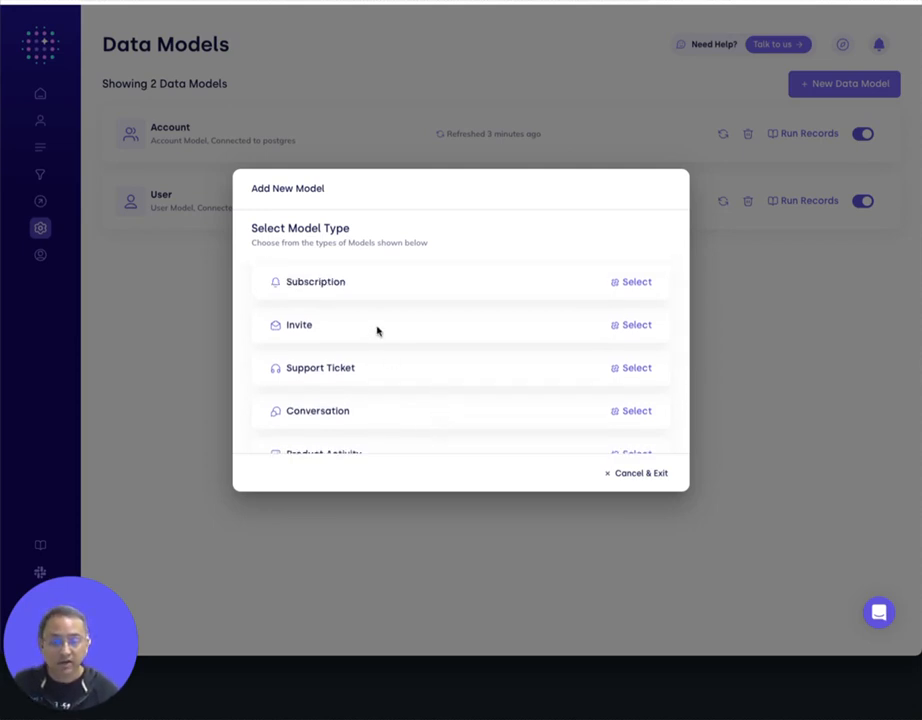
scroll(394, 348, down, 2)
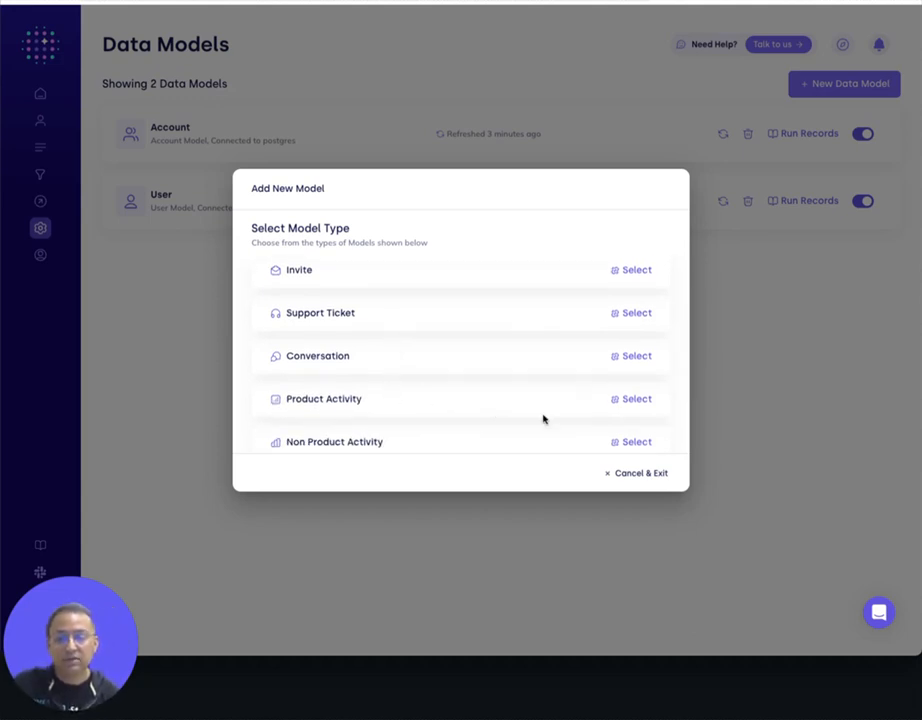
scroll(547, 418, down, 2)
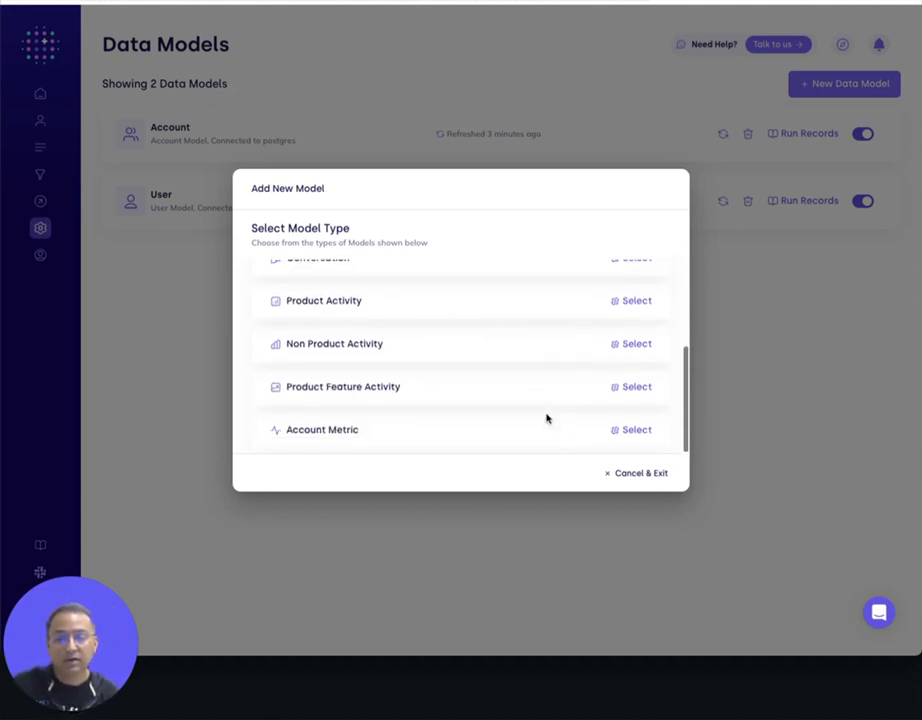
click(634, 390)
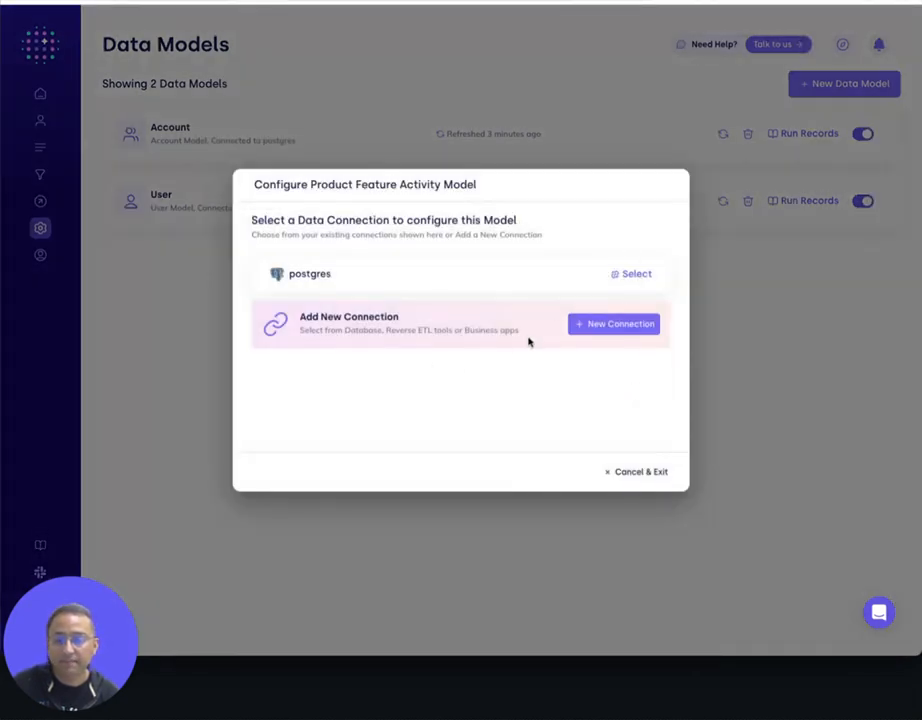
Use the postgres connection, name the activity model 'New issues', and create it.
click(640, 274)
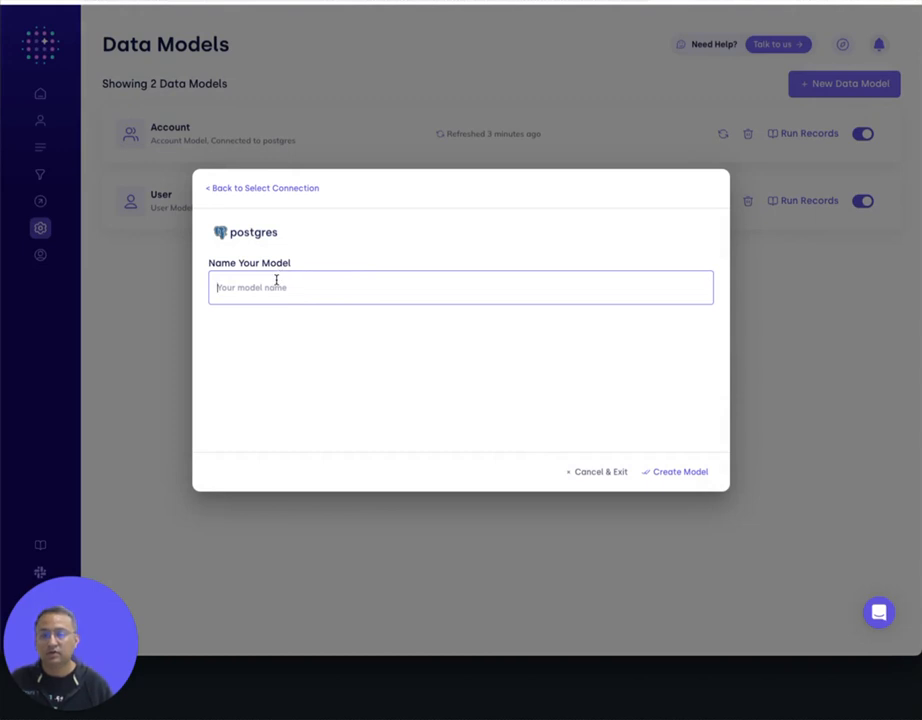
text(New issues)
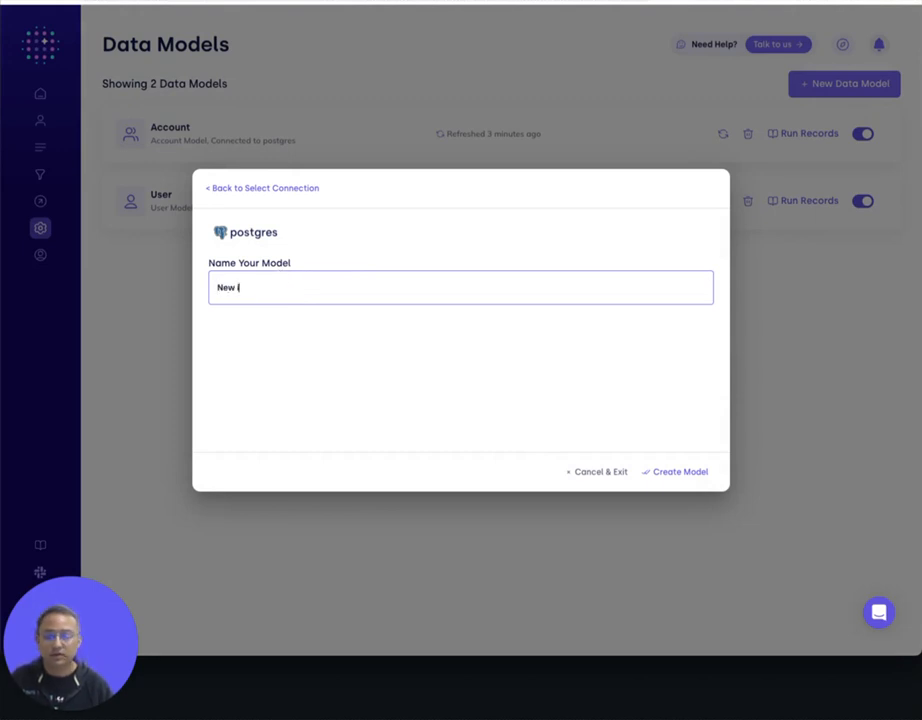
click(682, 474)
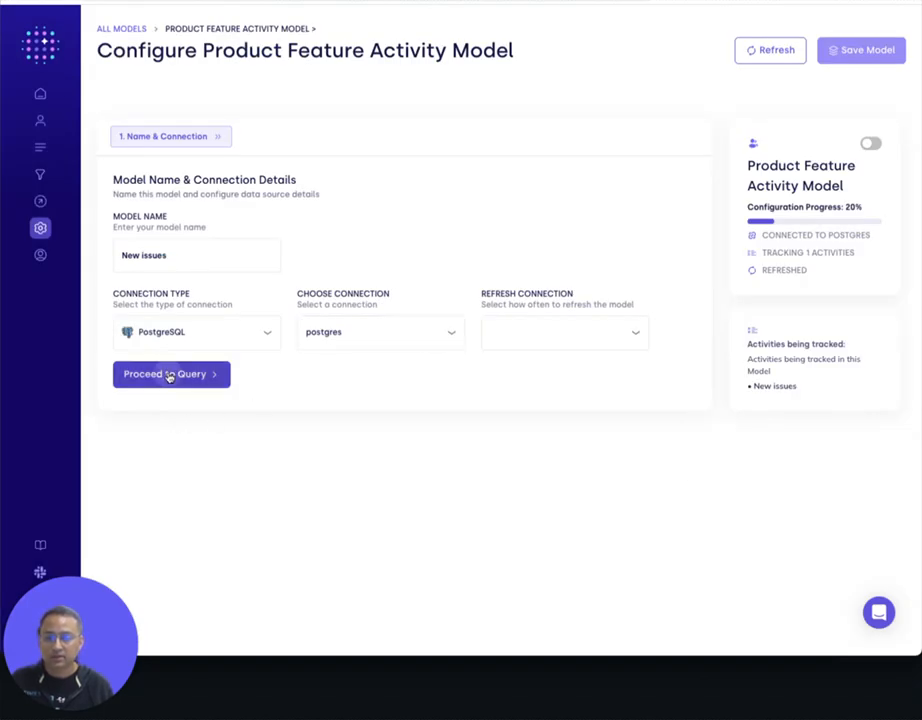
Paste the prepared issue SQL query, validate it, and preview the fetched rows.
click(169, 375)
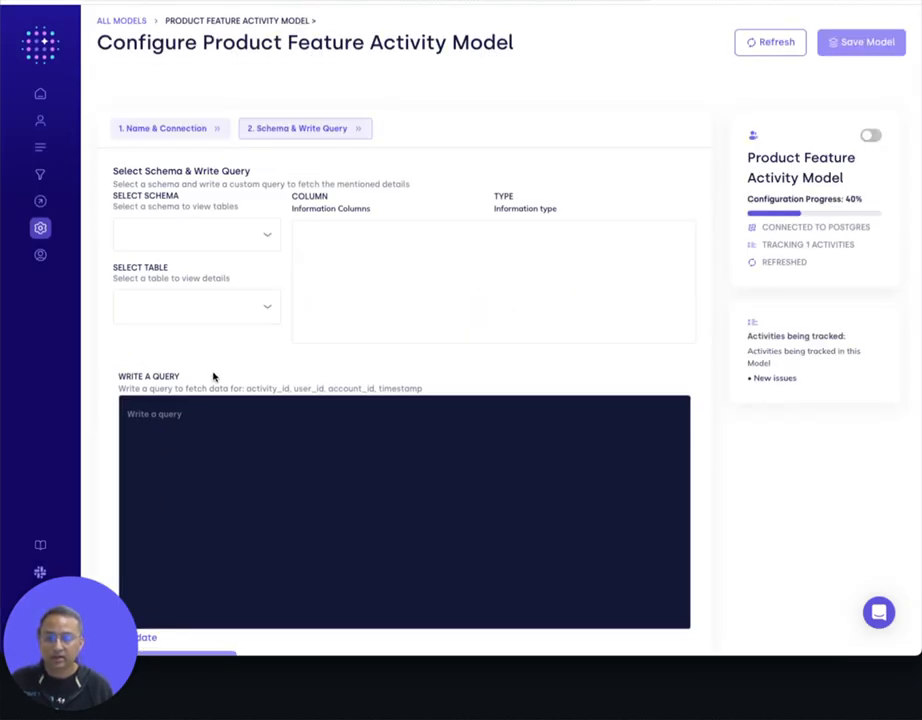
drag(246, 388, 424, 390)
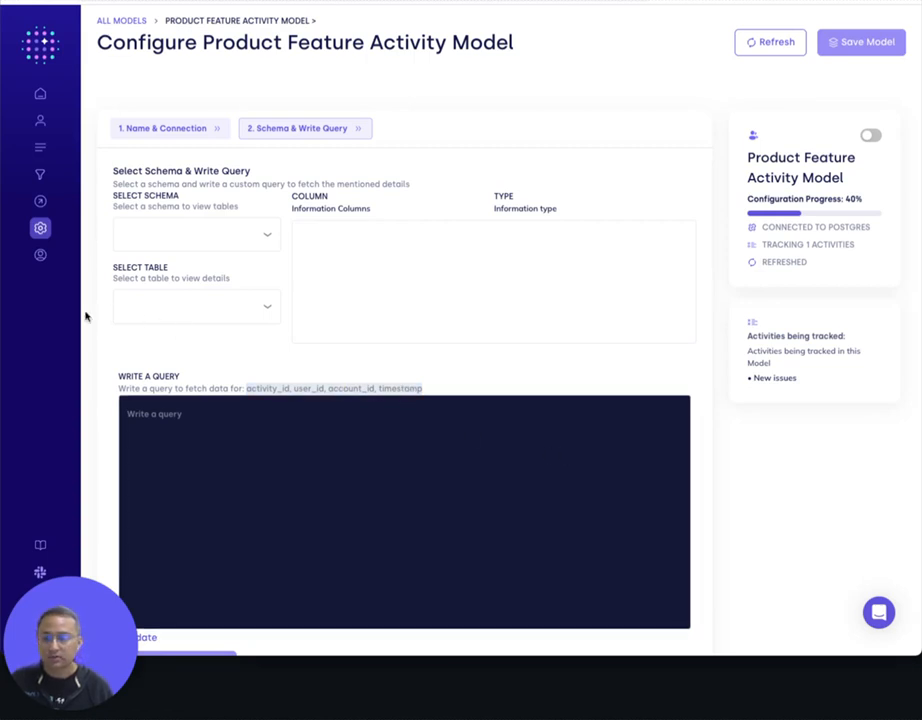
text(SELECT id, poster_id, (SELECT  "public"."user".id  FROM repository  JOIN "public"."user"   ON ("public"."user".id = repository.owner_id)  WHERE repository.id = issue.repo_id AND "public"."user".email = '')  AS org_id, created_unix FROM issue)
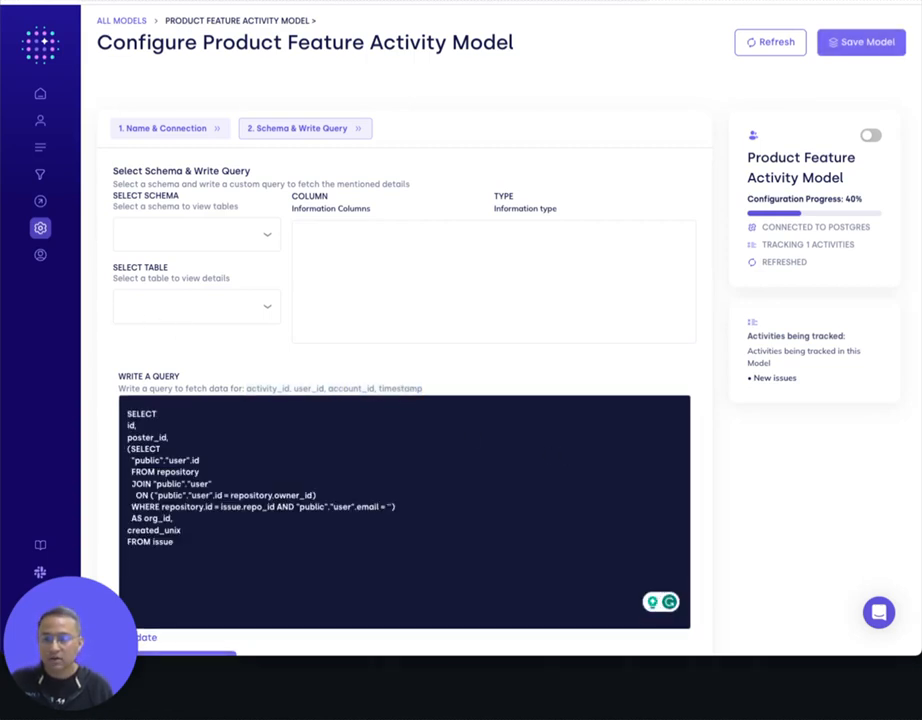
scroll(256, 527, down, 2)
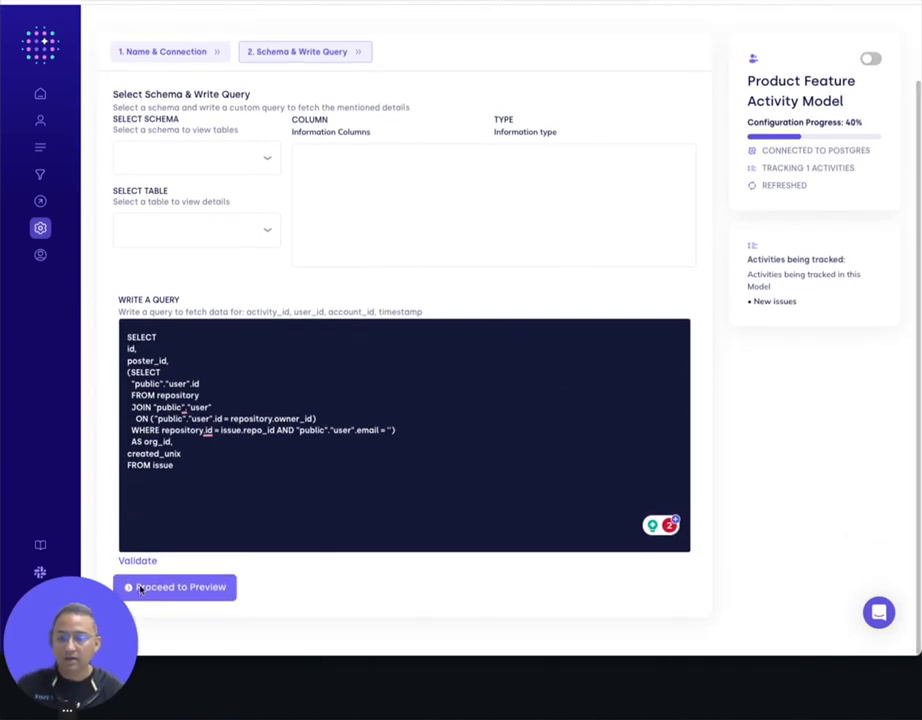
click(140, 561)
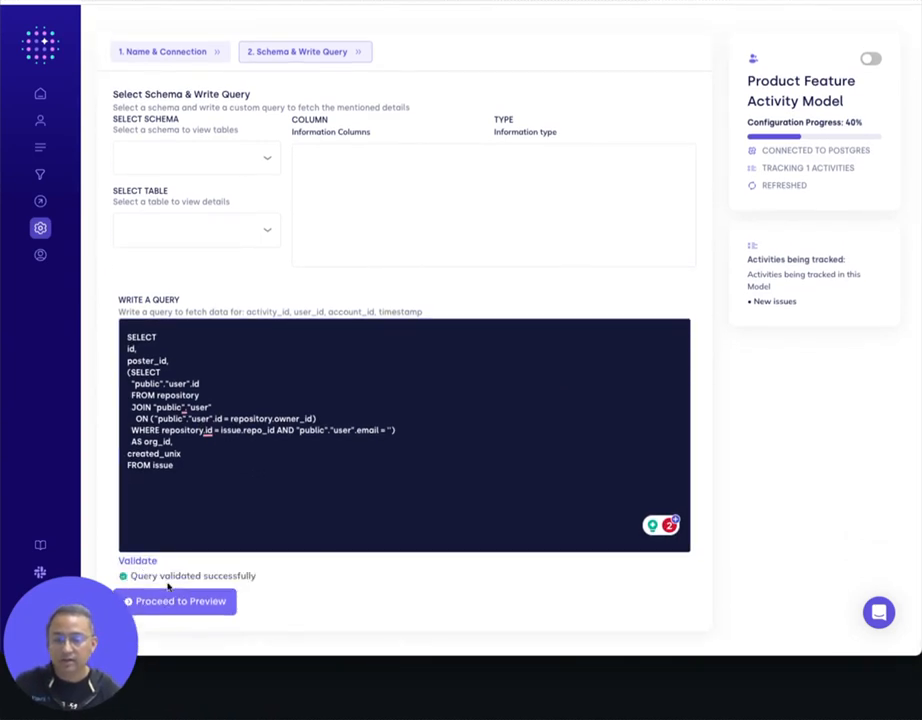
click(169, 601)
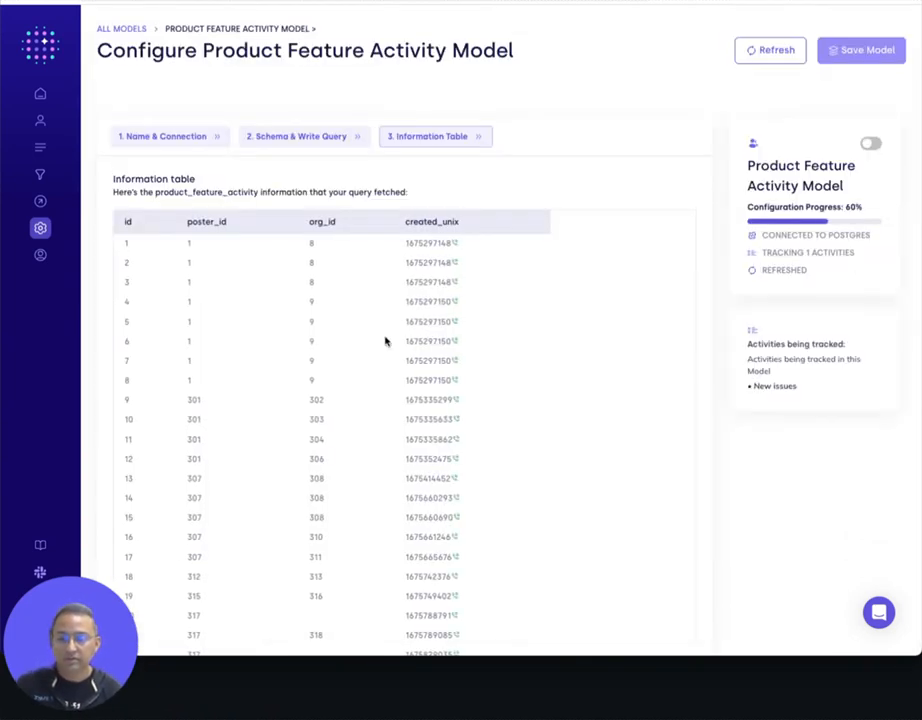
scroll(279, 506, down, 3)
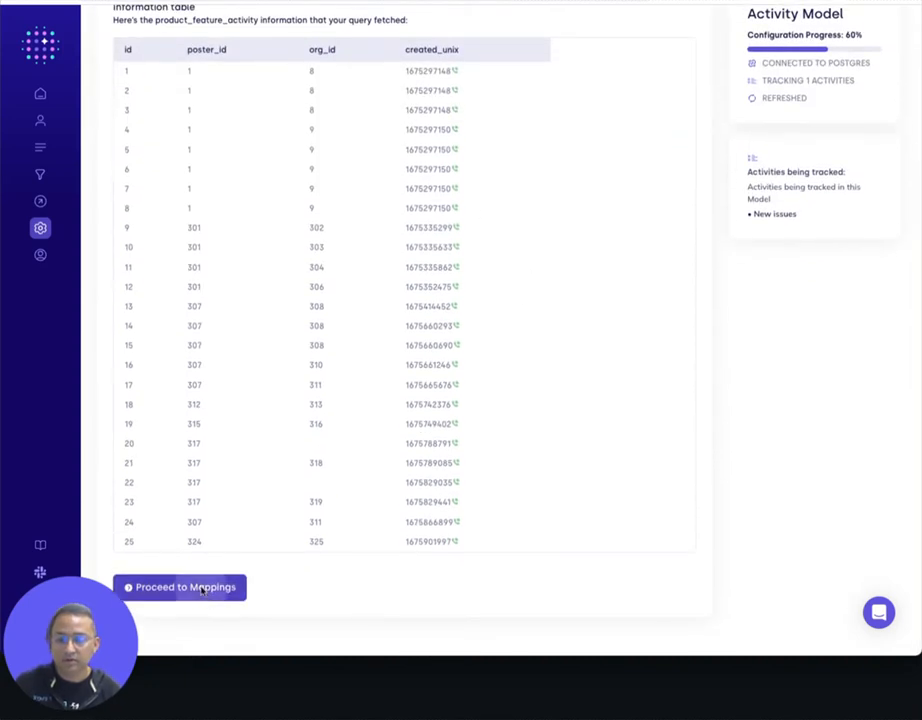
Map activity_id→id, user_id→poster_id, account_id→org_id, timestamp→created_unix, then run a quick test.
click(196, 585)
click(819, 173)
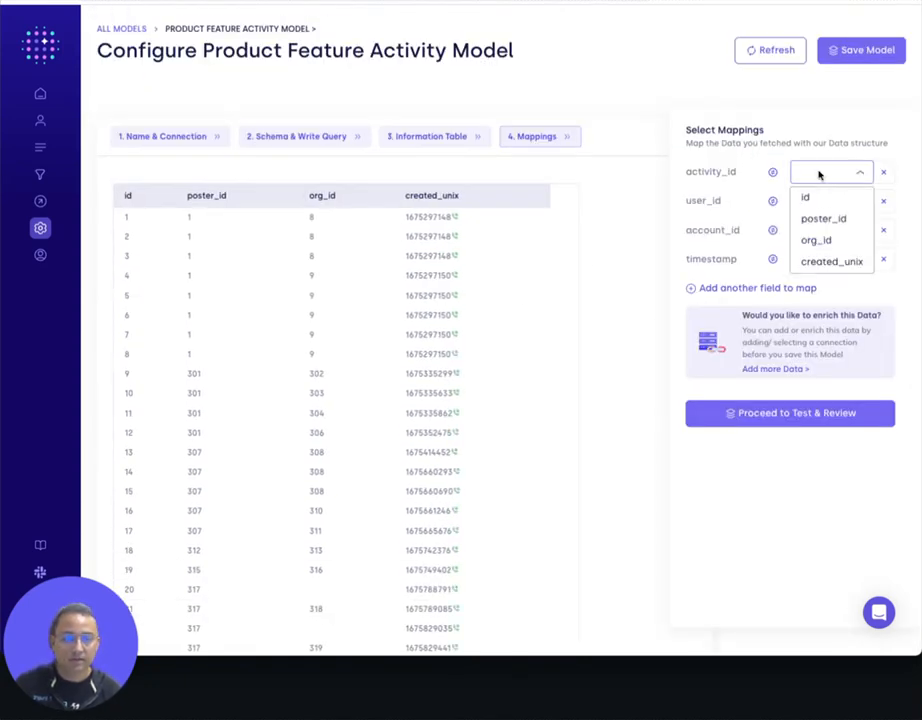
click(819, 197)
click(813, 202)
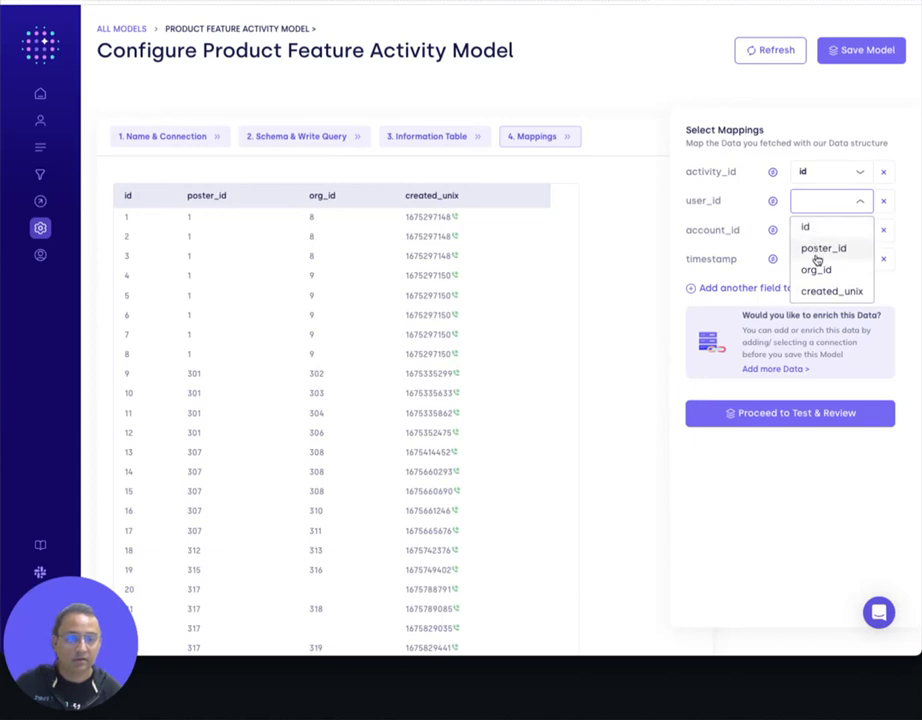
click(815, 248)
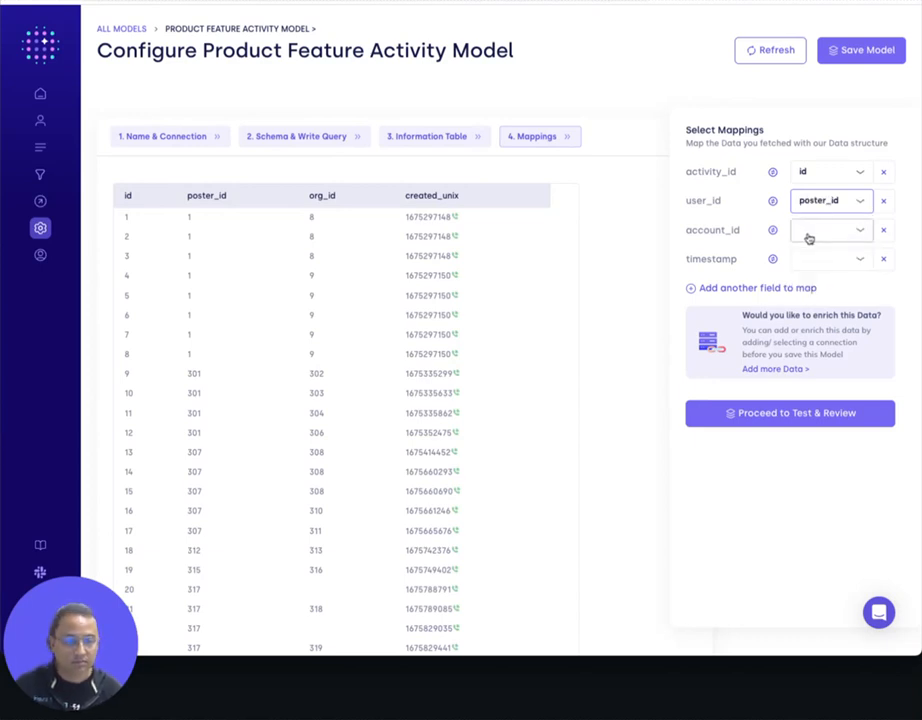
click(809, 236)
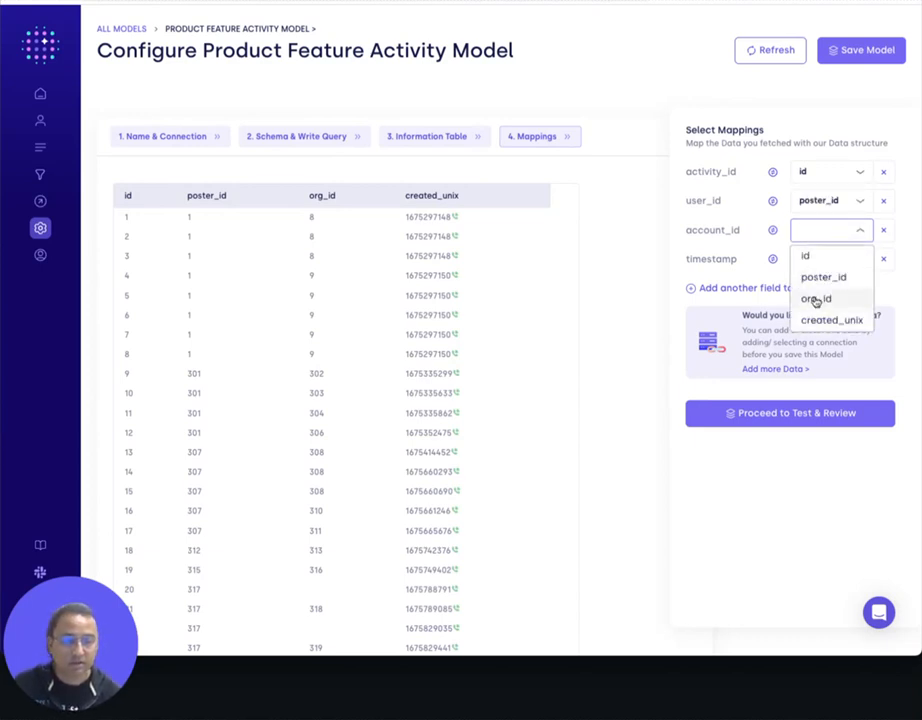
click(815, 300)
click(815, 265)
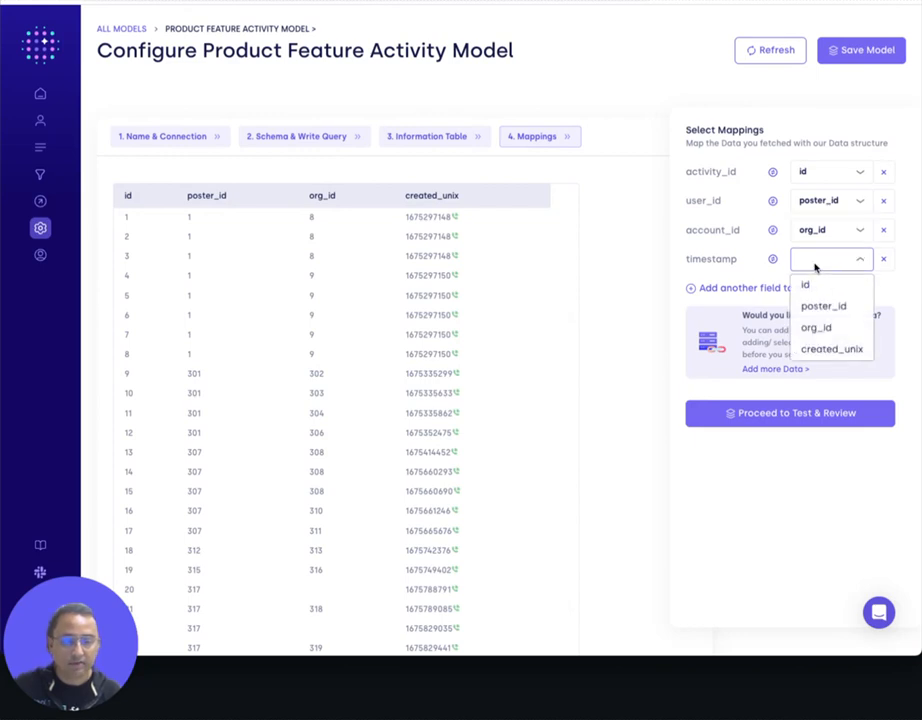
click(829, 350)
click(763, 416)
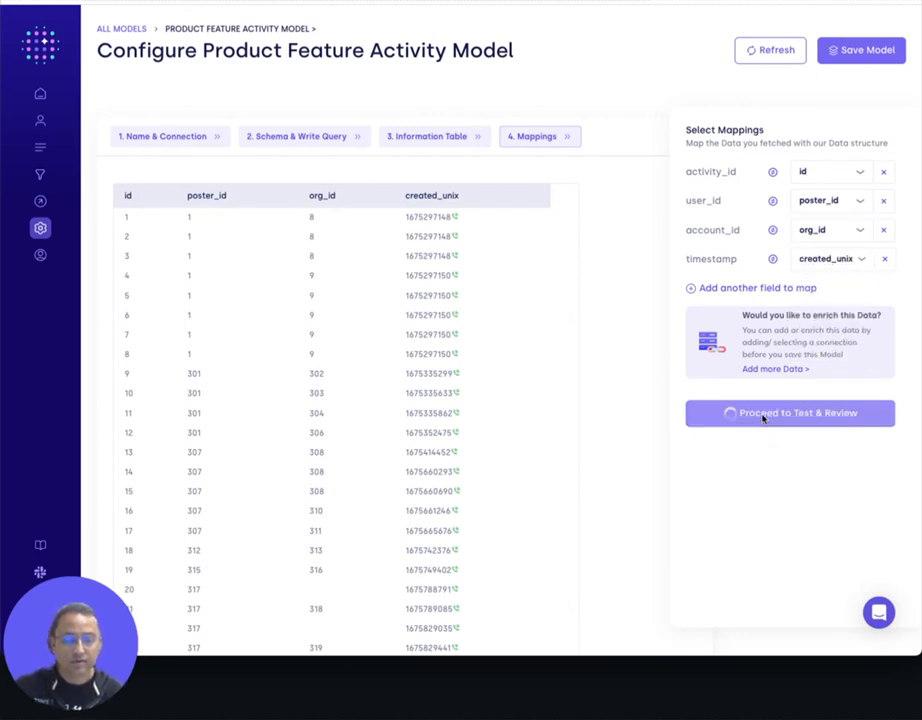
click(146, 246)
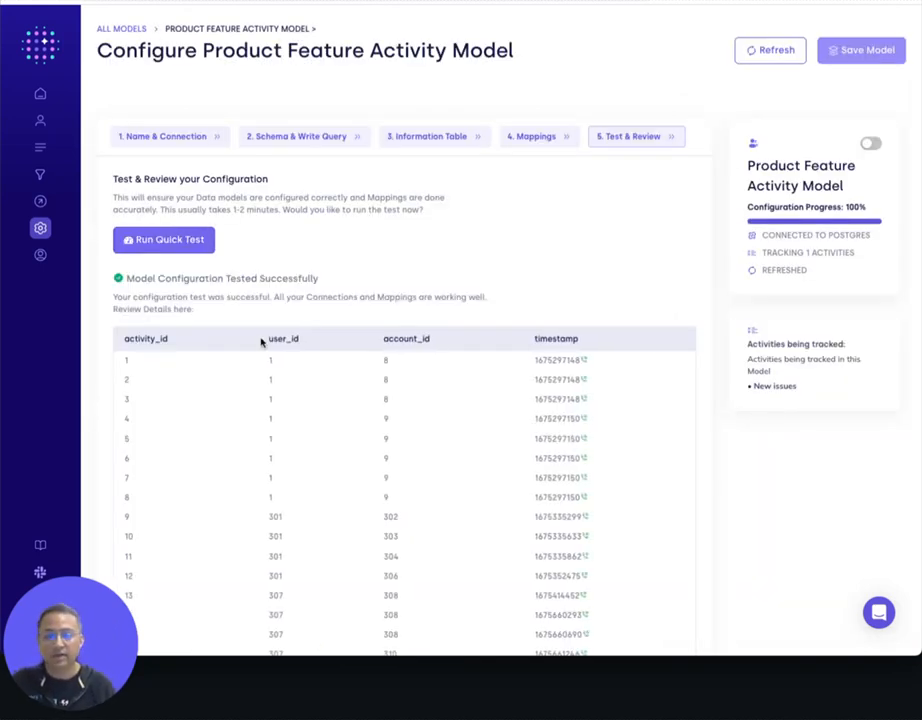
Enable the New issues model and refresh its data.
scroll(262, 342, down, 1)
scroll(262, 342, up, 1)
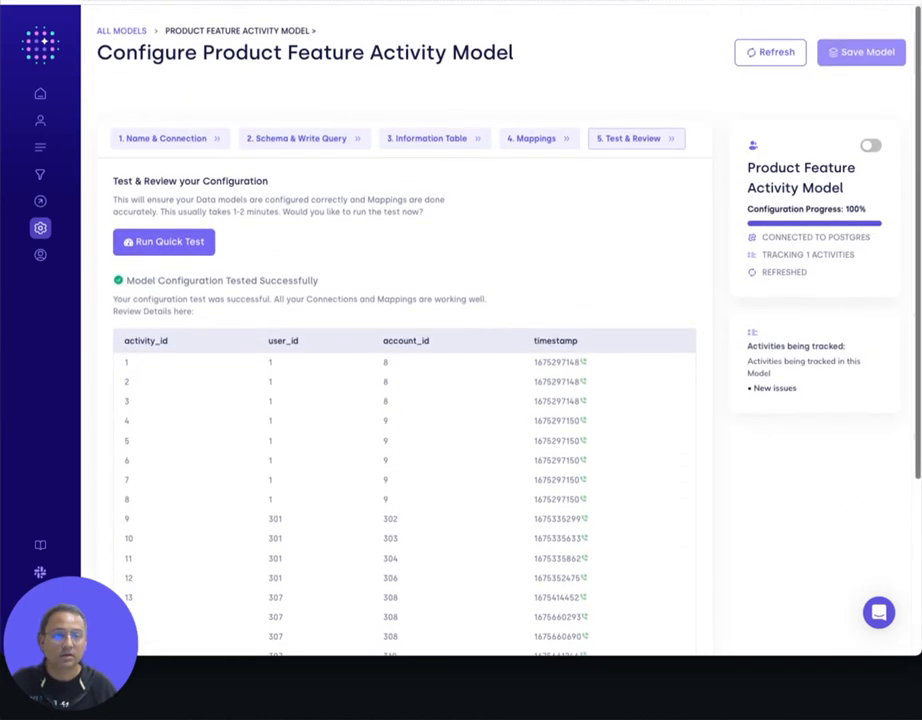
click(869, 145)
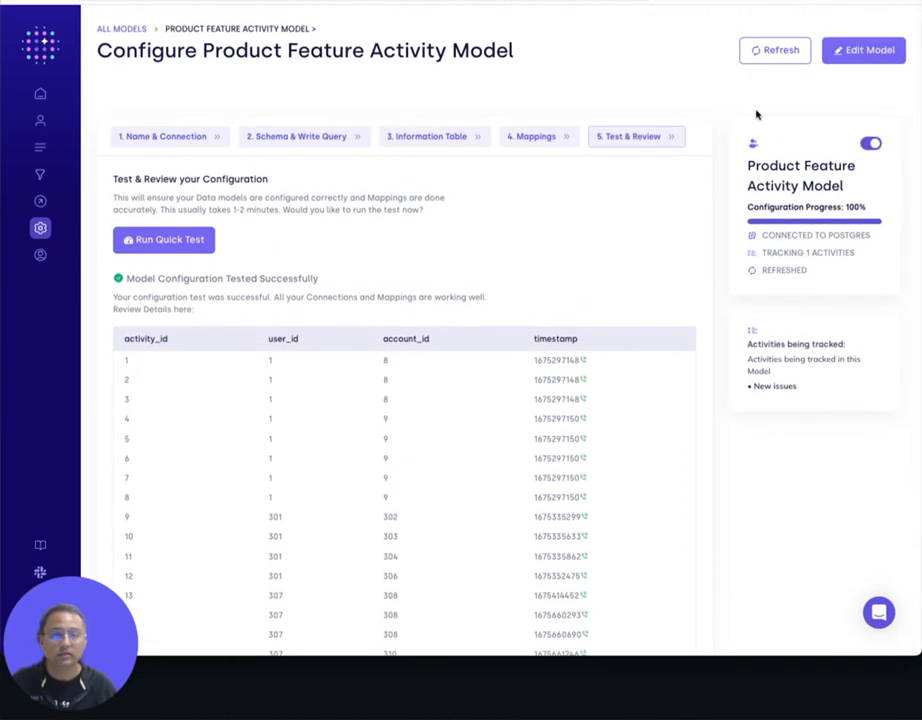
click(763, 50)
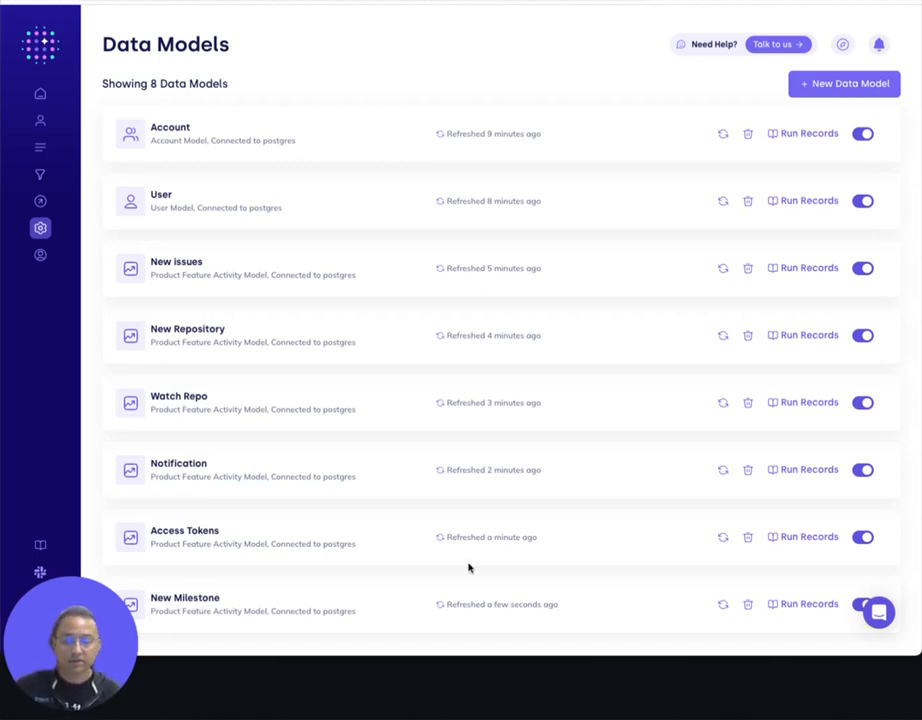
Add a Subscription-type data model on the postgres connection, named 'Subscription'.
click(825, 86)
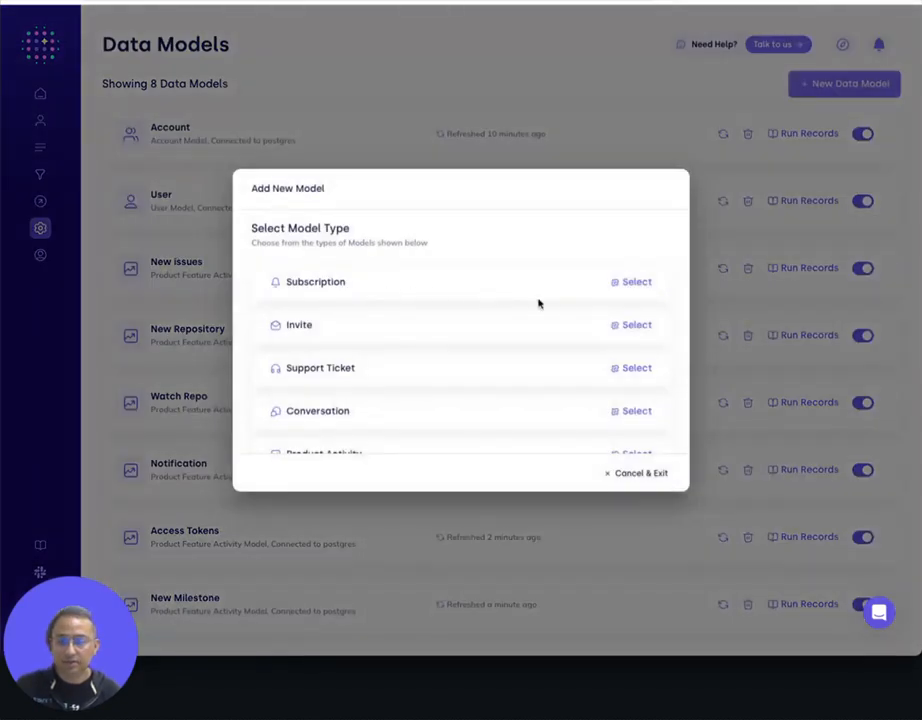
click(626, 284)
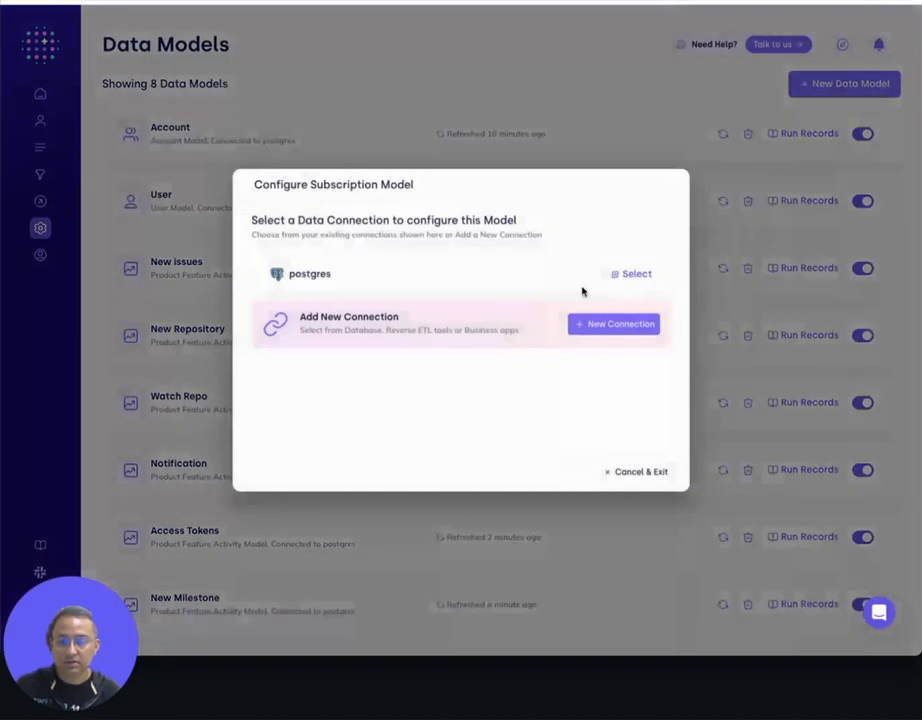
click(637, 274)
click(344, 284)
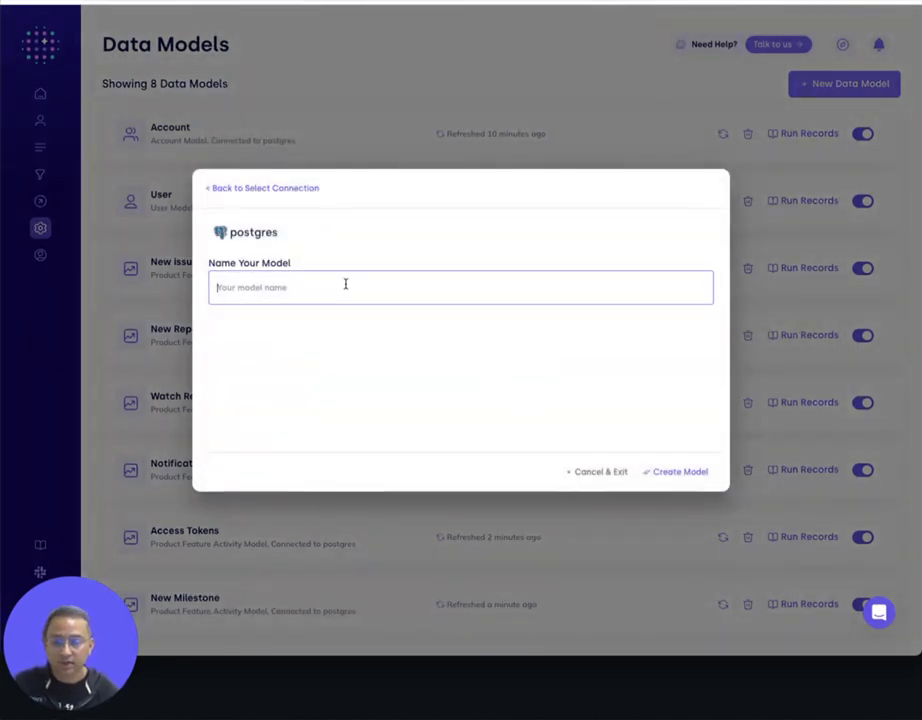
text(Subscrip)
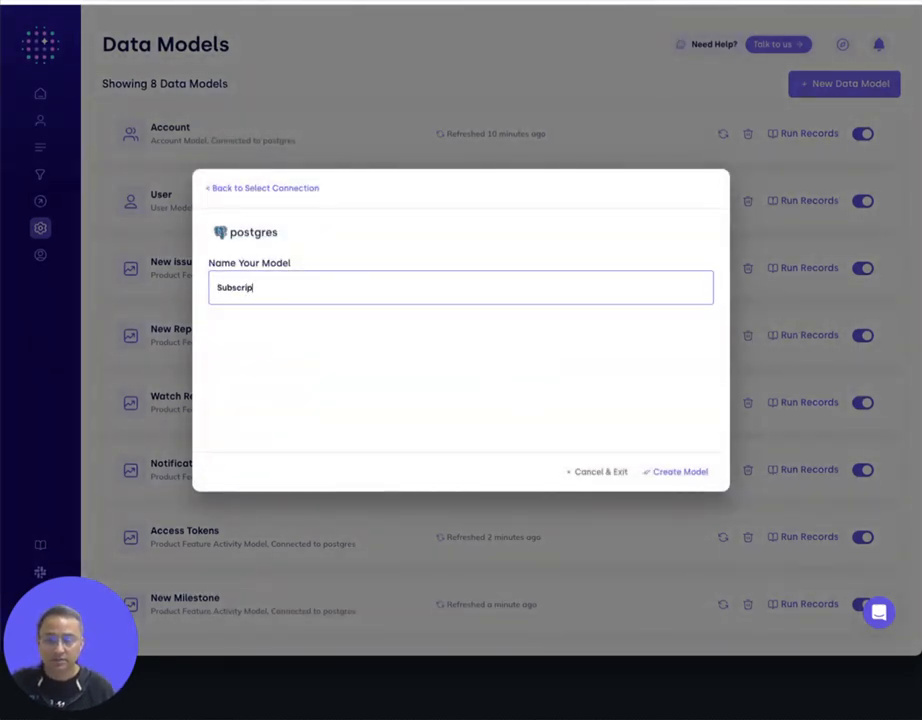
text(tion)
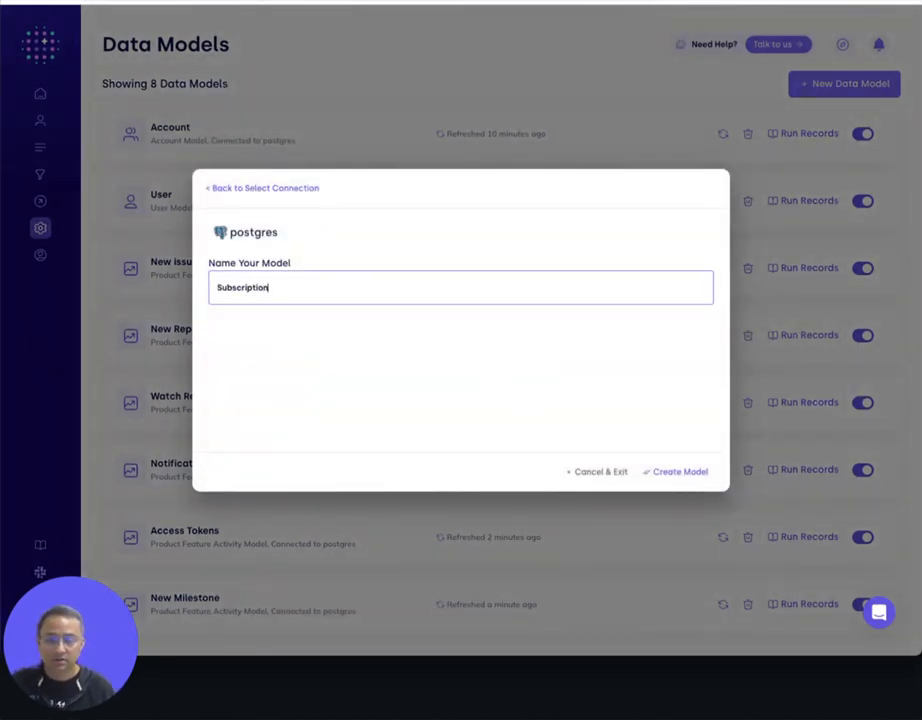
click(683, 477)
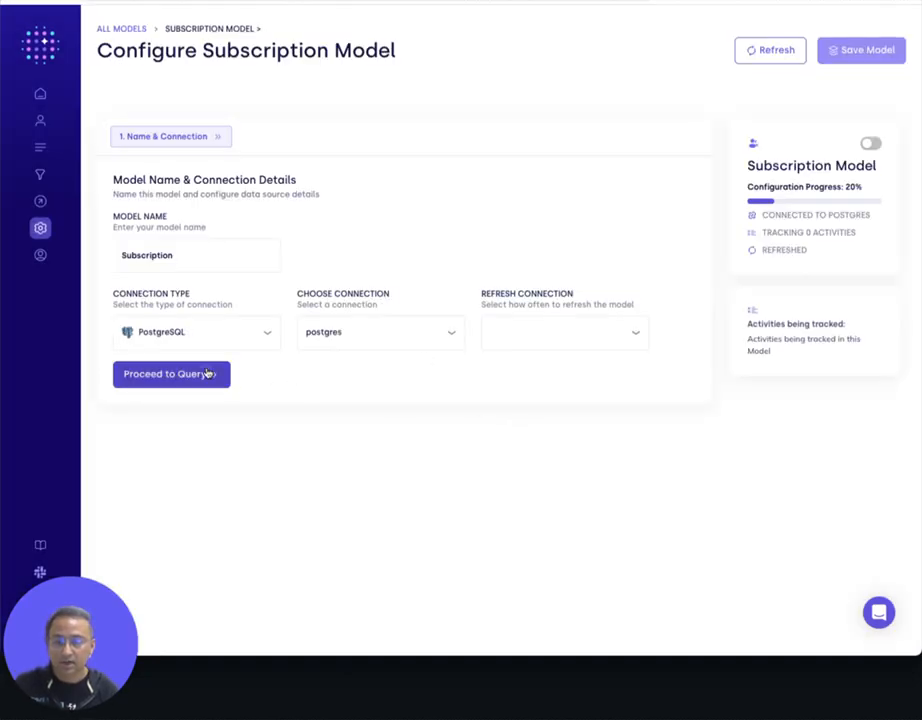
Paste the subscription SQL query, validate it, and preview the returned rows.
click(171, 374)
text(SELECT id, CASE created_unix%3 WHEN 0 THEN 'free' WHEN 1 THEN 'trial' WHEN 2 THEN 'paid' END as plan, created_unix as valid_from, created_unix + id*86400  as valid_until FROM public.user WHERE email = '')
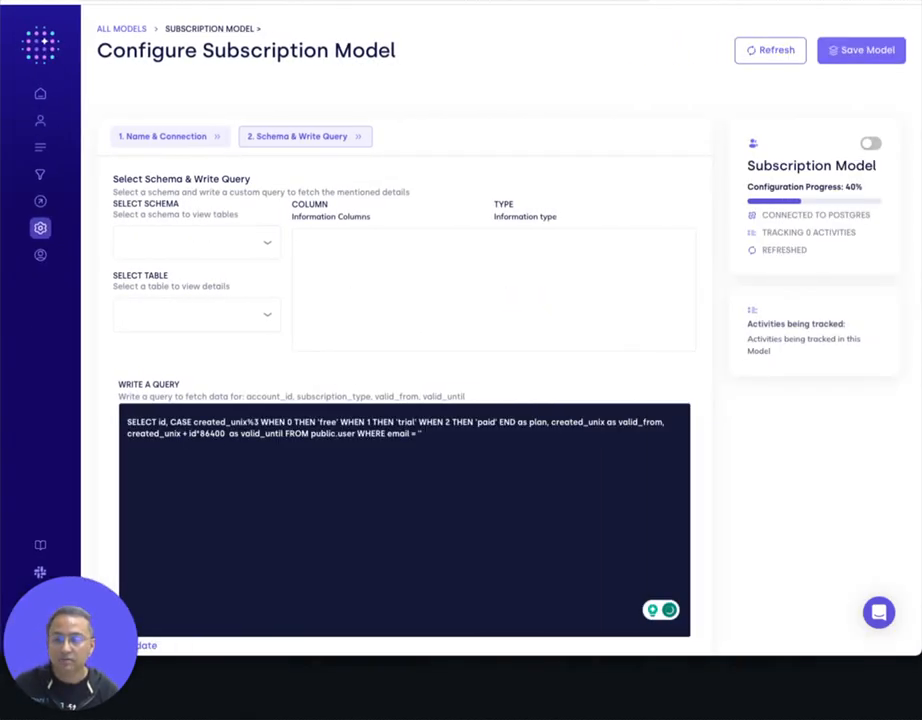
scroll(215, 537, down, 1)
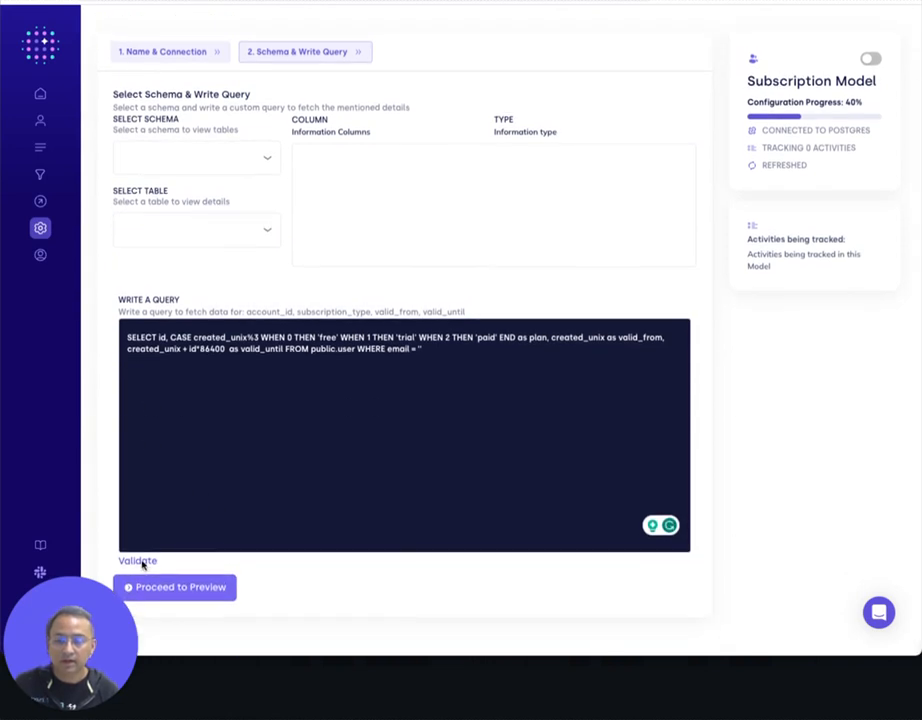
click(143, 562)
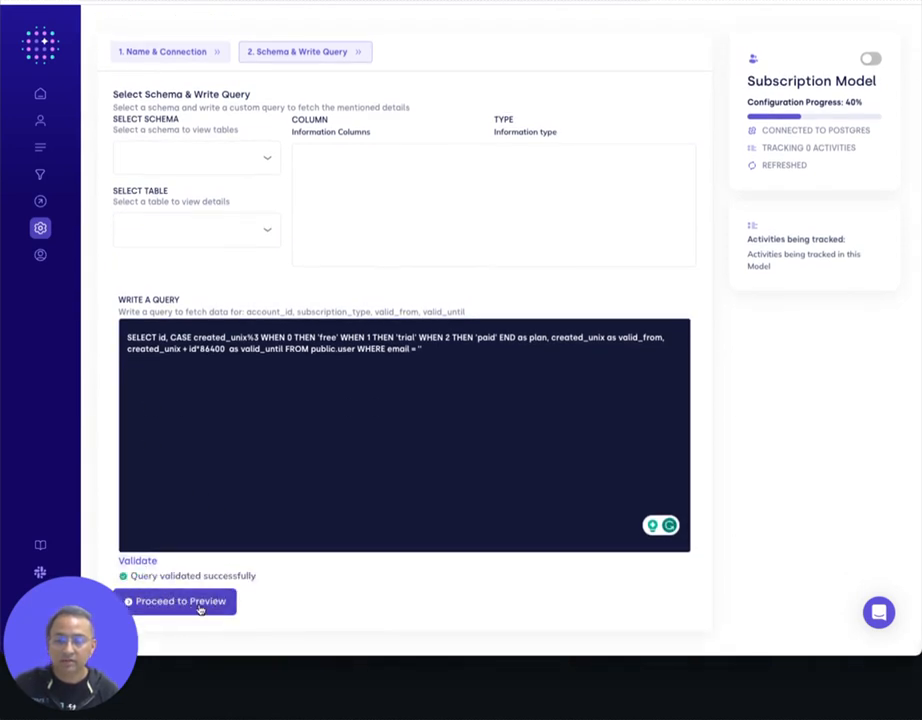
click(192, 606)
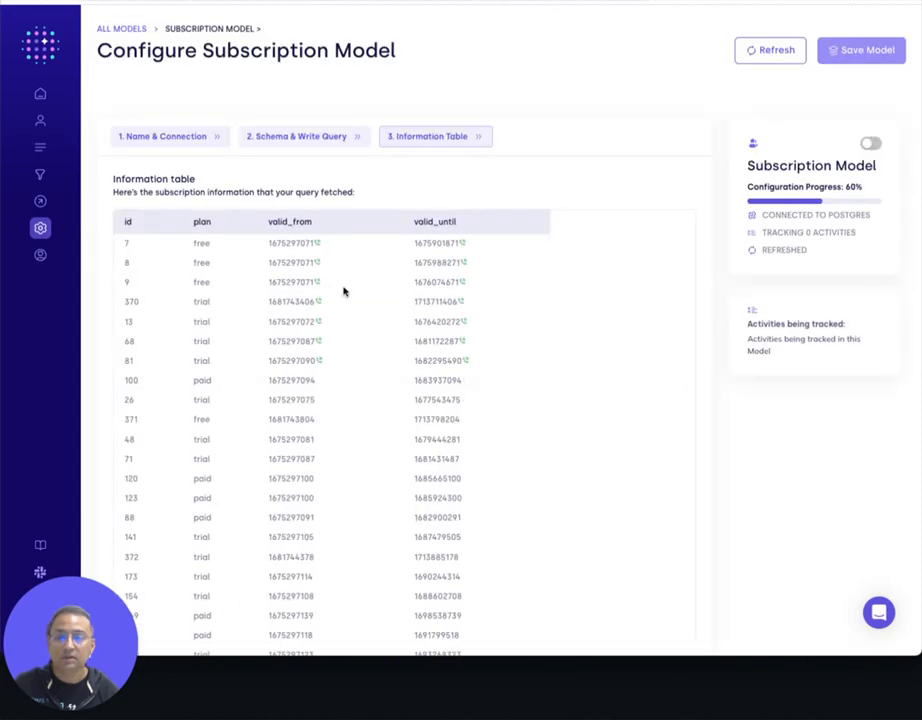
scroll(214, 598, down, 2)
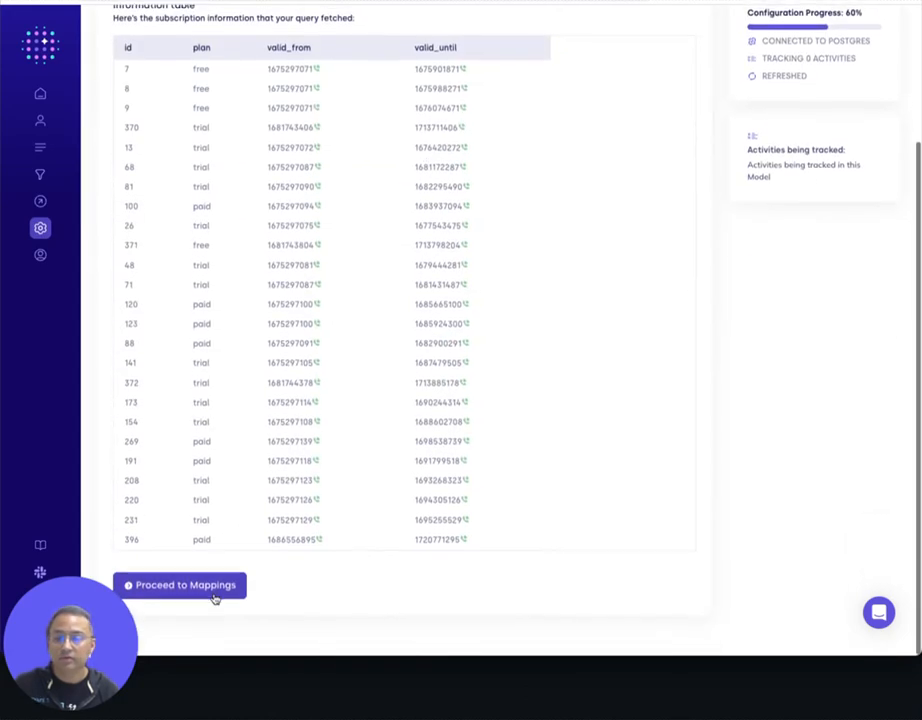
Map account_id→id, subscription_type→plan, valid_from→valid_from and valid_until→valid_until.
click(207, 599)
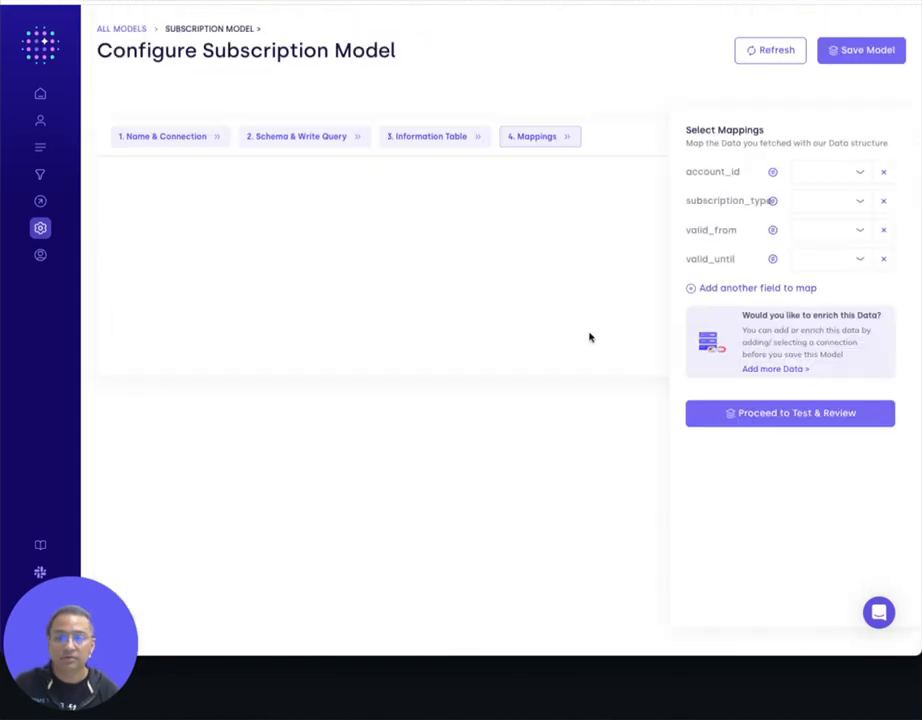
click(813, 171)
click(820, 200)
click(820, 204)
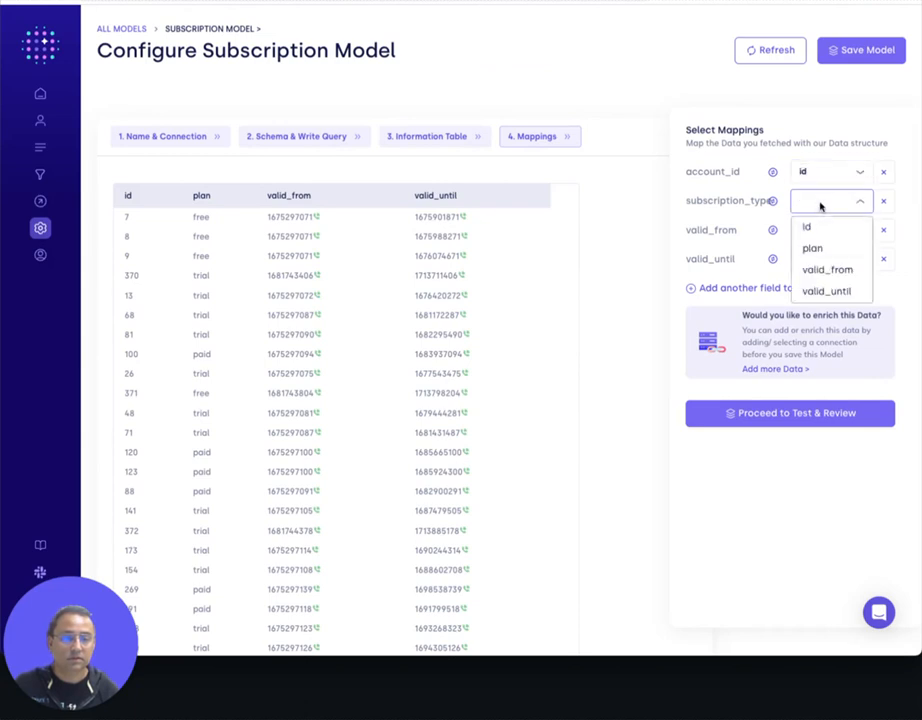
click(815, 248)
click(819, 231)
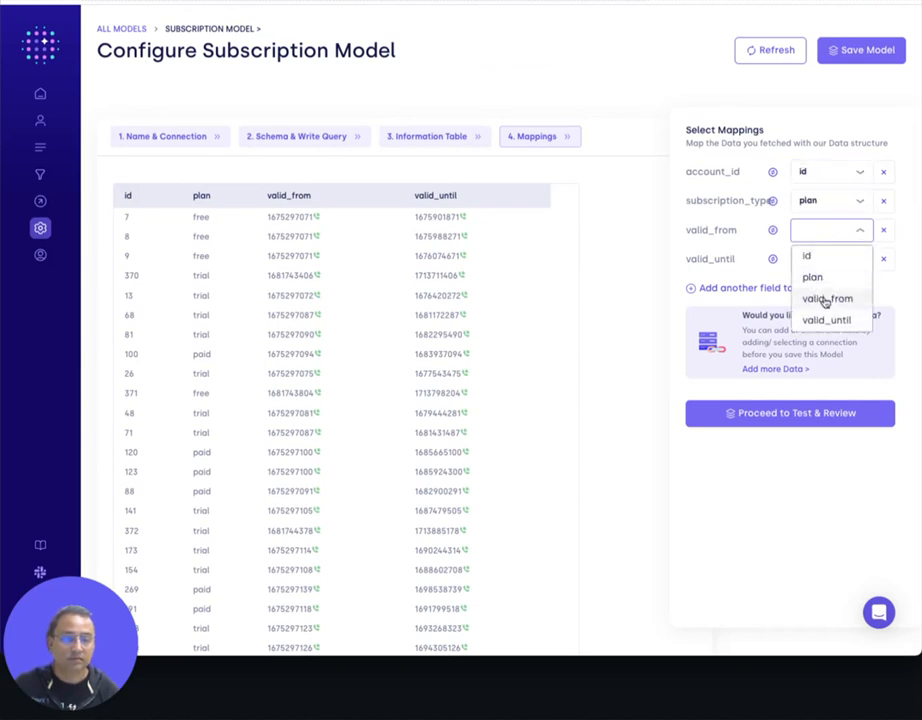
click(826, 299)
click(819, 262)
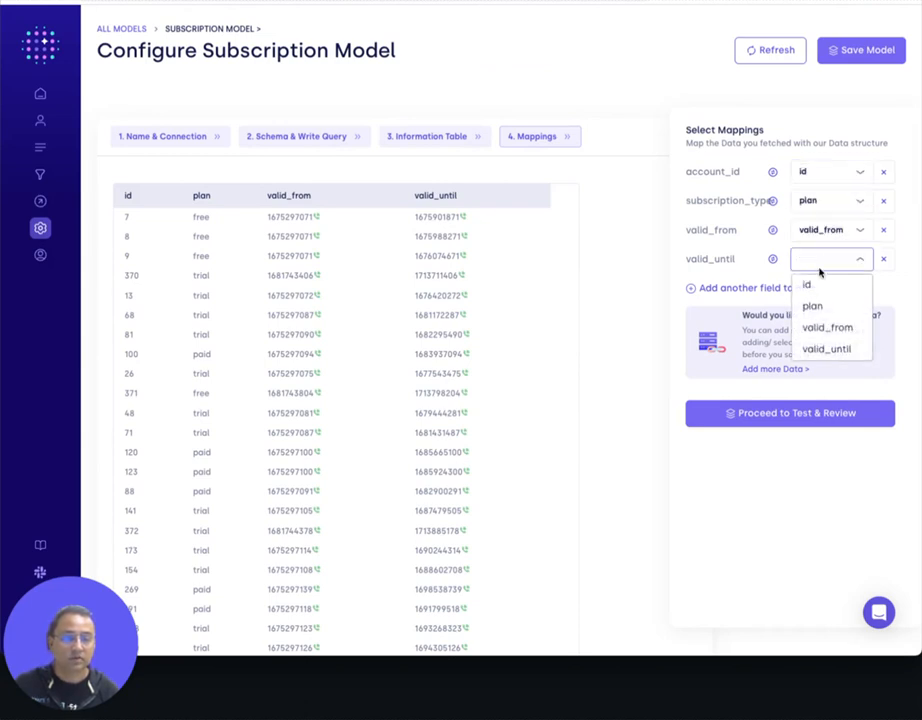
click(823, 349)
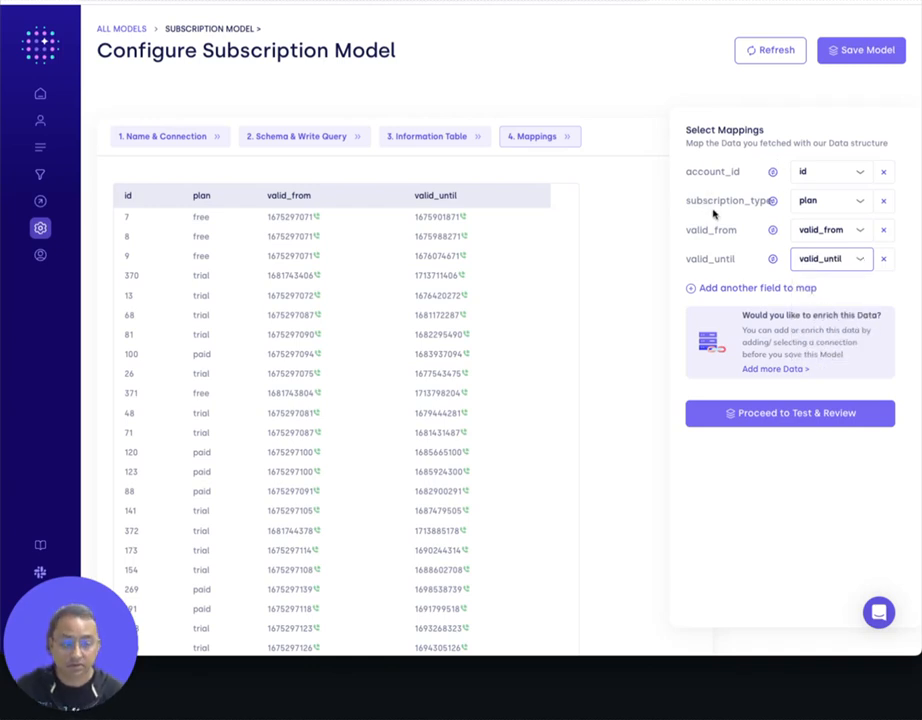
Run a quick test of the Subscription model's configuration.
click(772, 413)
click(198, 250)
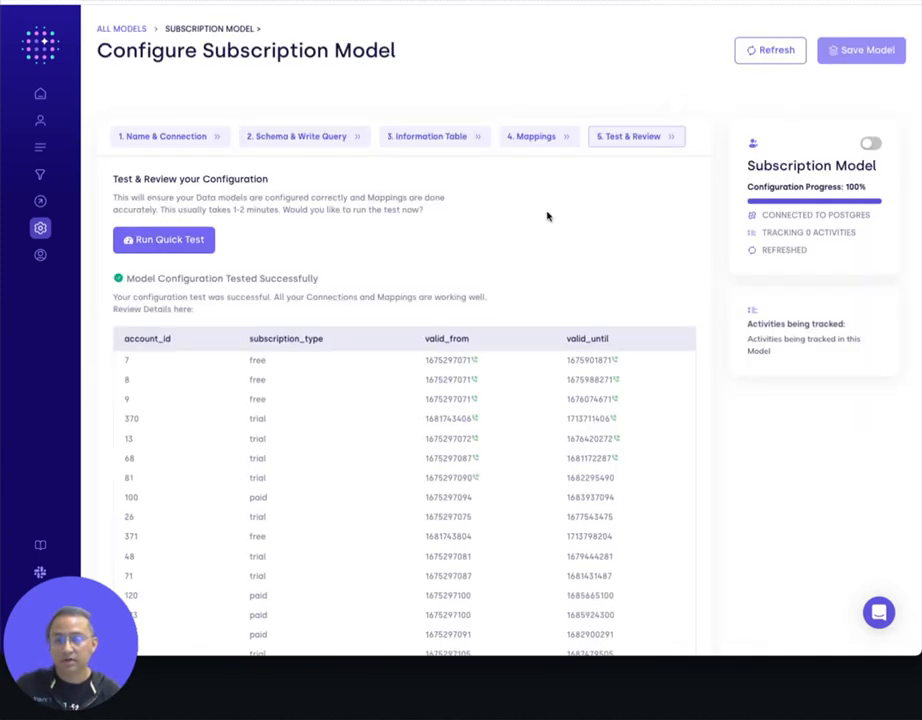
scroll(632, 259, down, 3)
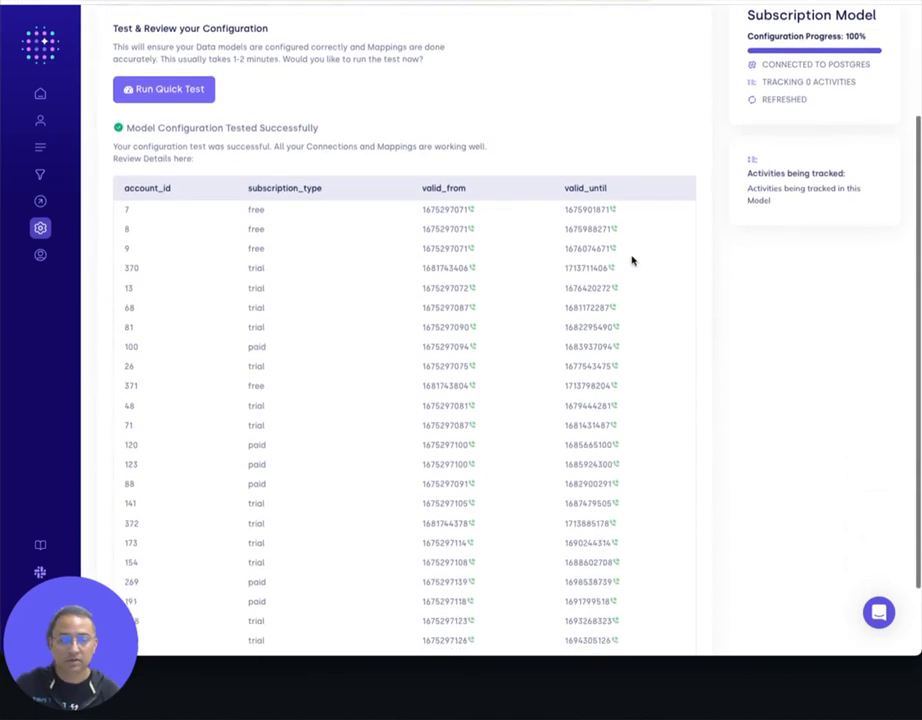
scroll(632, 259, up, 3)
Switch the Subscription model on, refresh it, and return to the Data Models list.
click(871, 144)
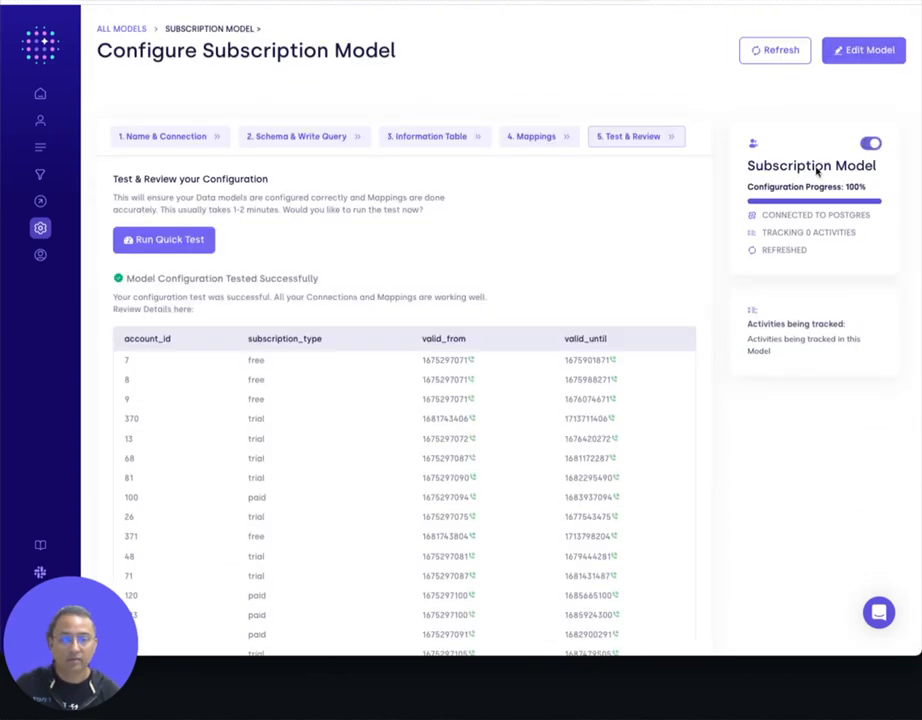
click(772, 56)
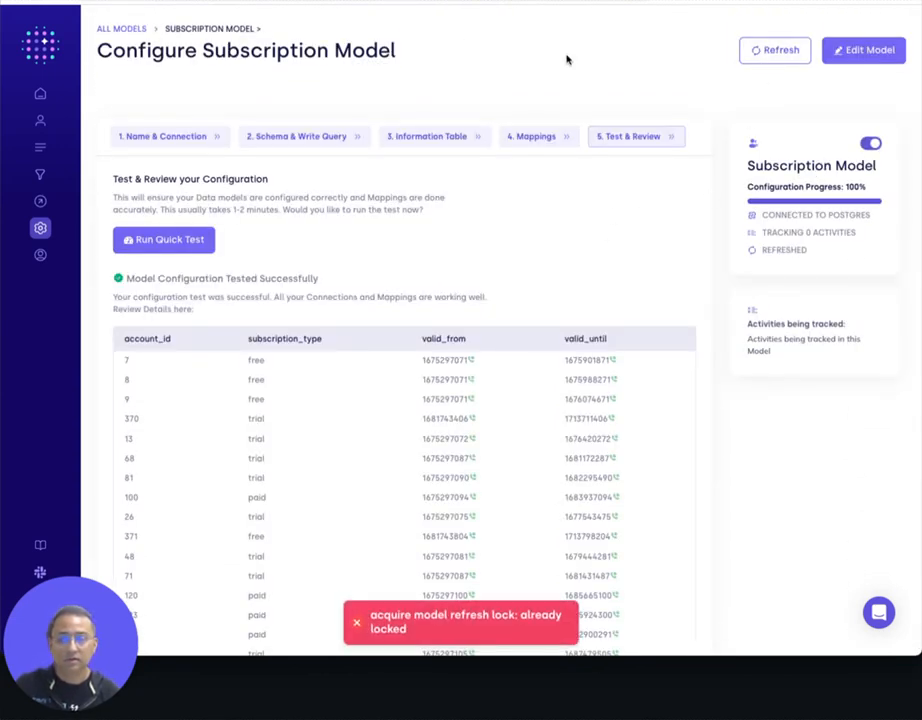
click(48, 252)
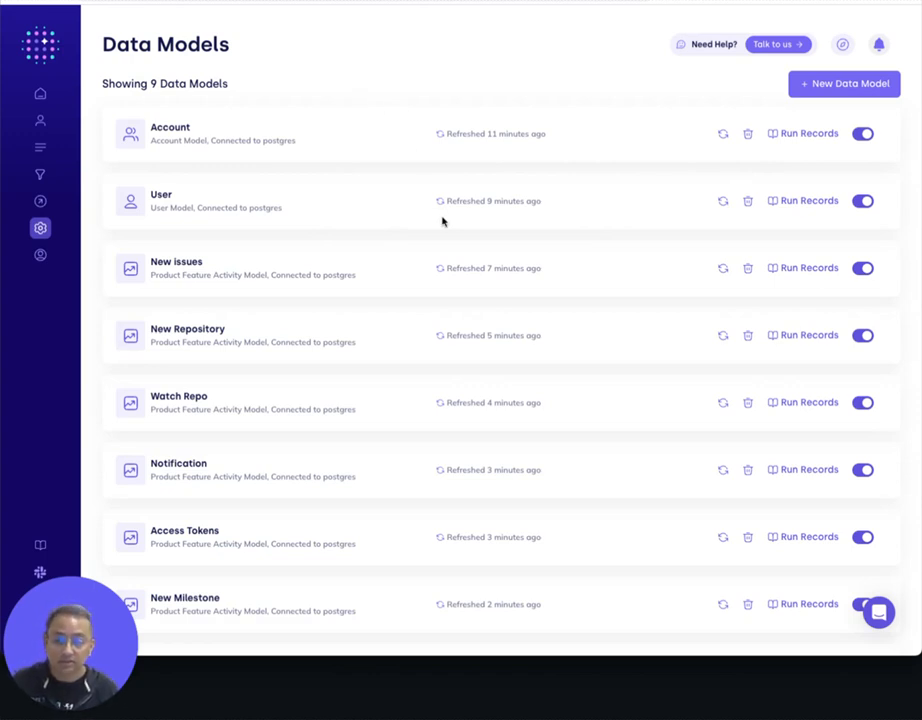
Open Configuration > Connections to see the single postgres connection.
mouse_move(40, 215)
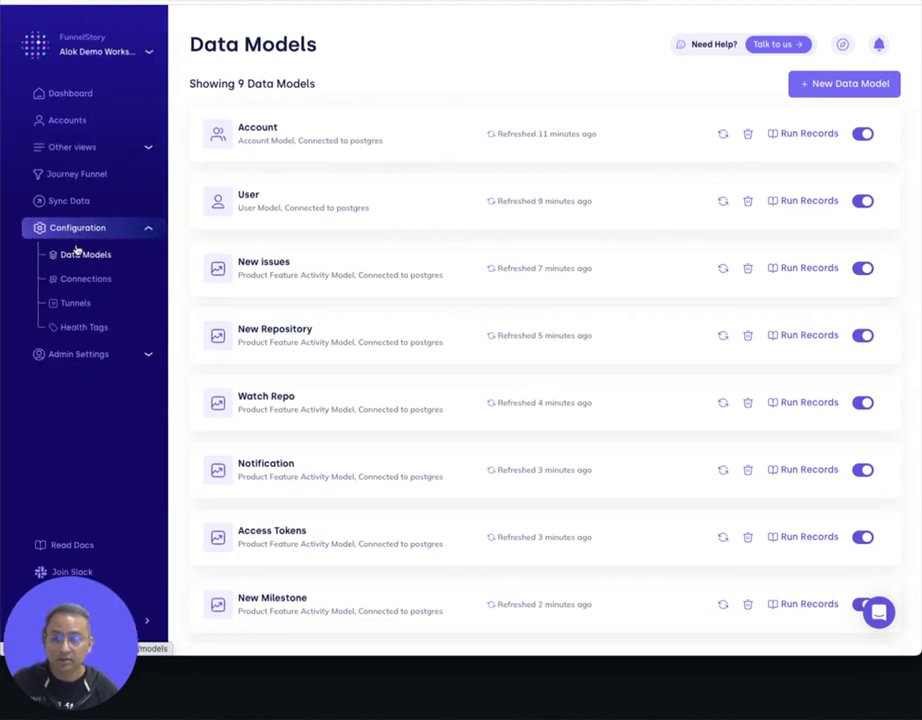
click(72, 279)
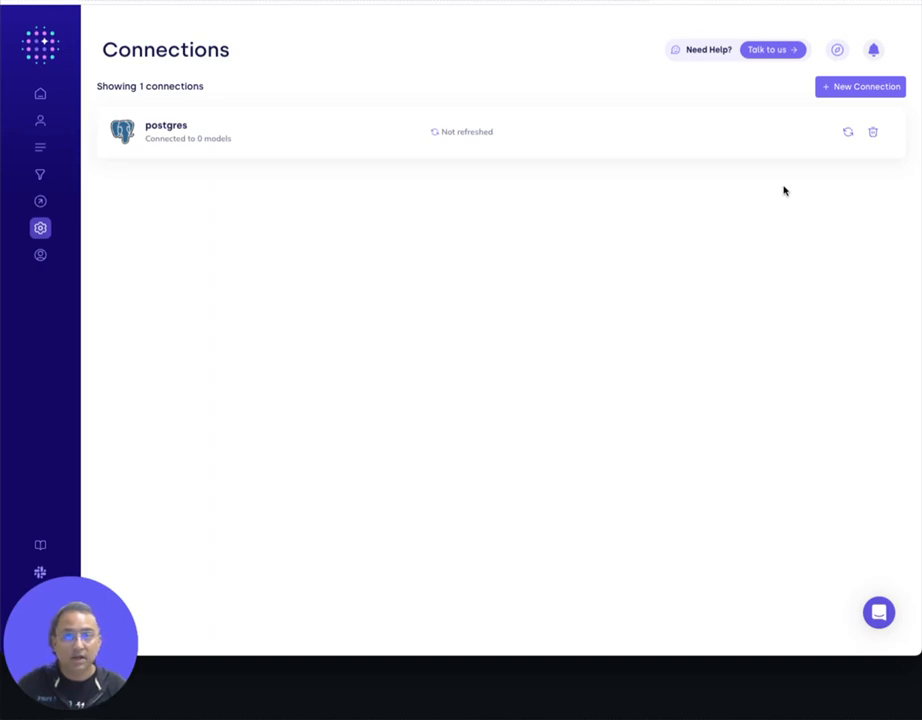
Add a new Intercom connection and start authorizing it.
click(856, 87)
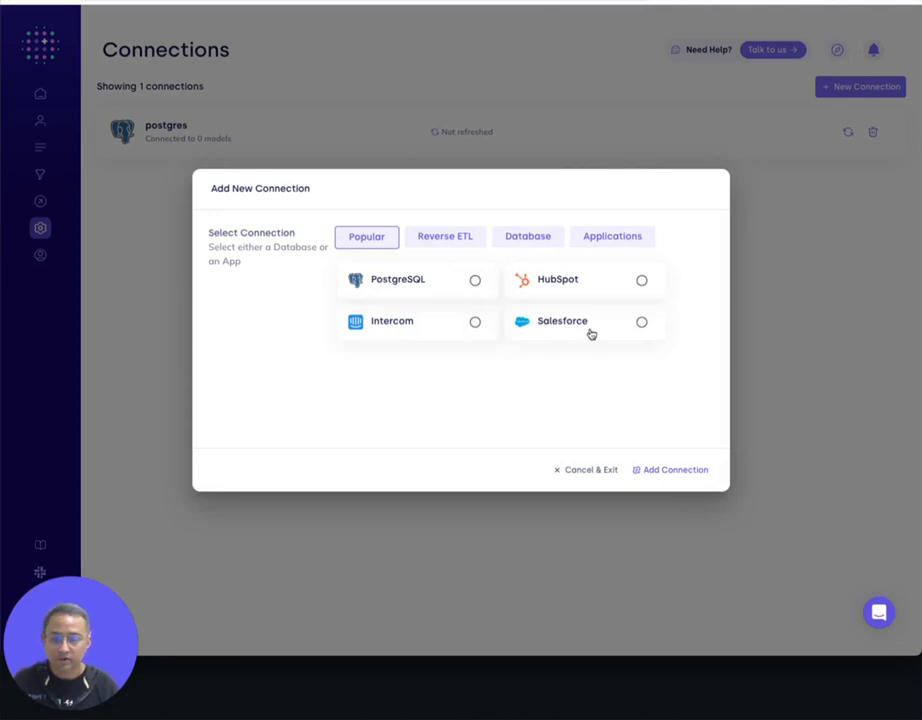
click(475, 323)
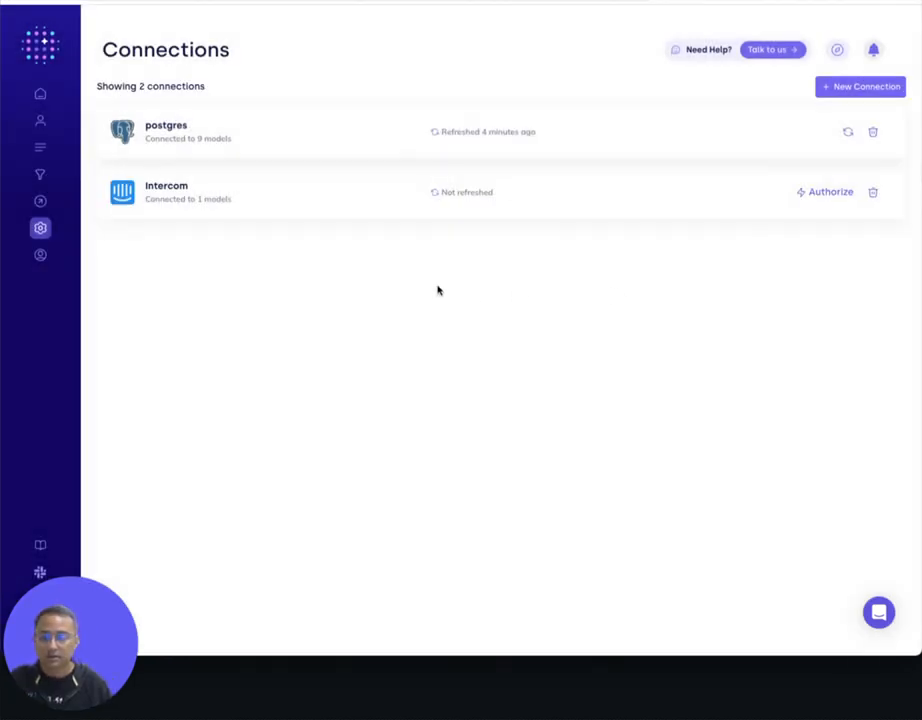
click(826, 194)
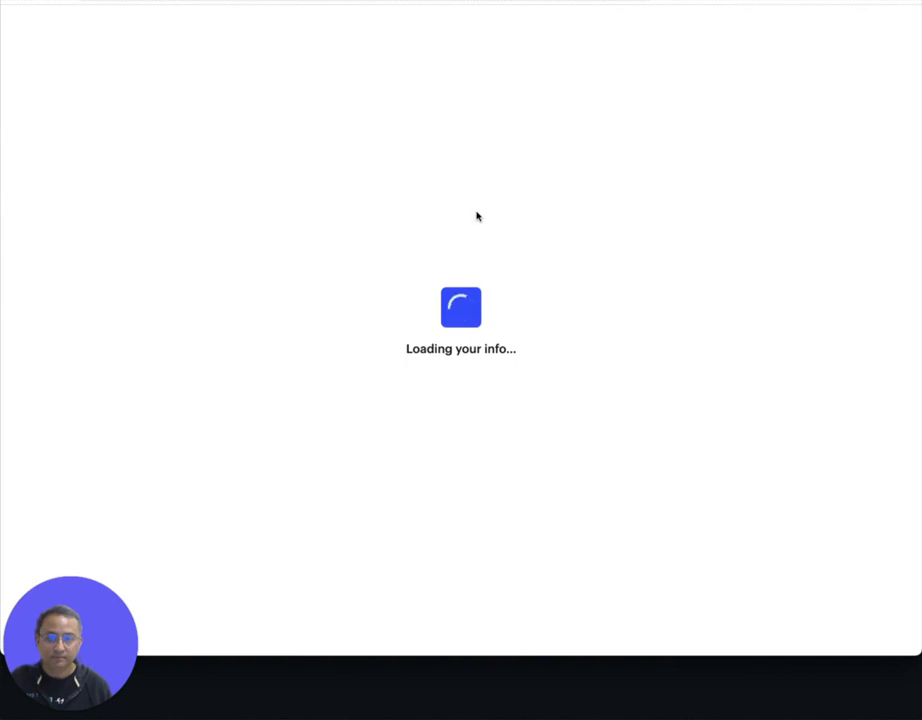
Authorize FunnelStory's access on the Intercom permissions page.
scroll(437, 319, down, 3)
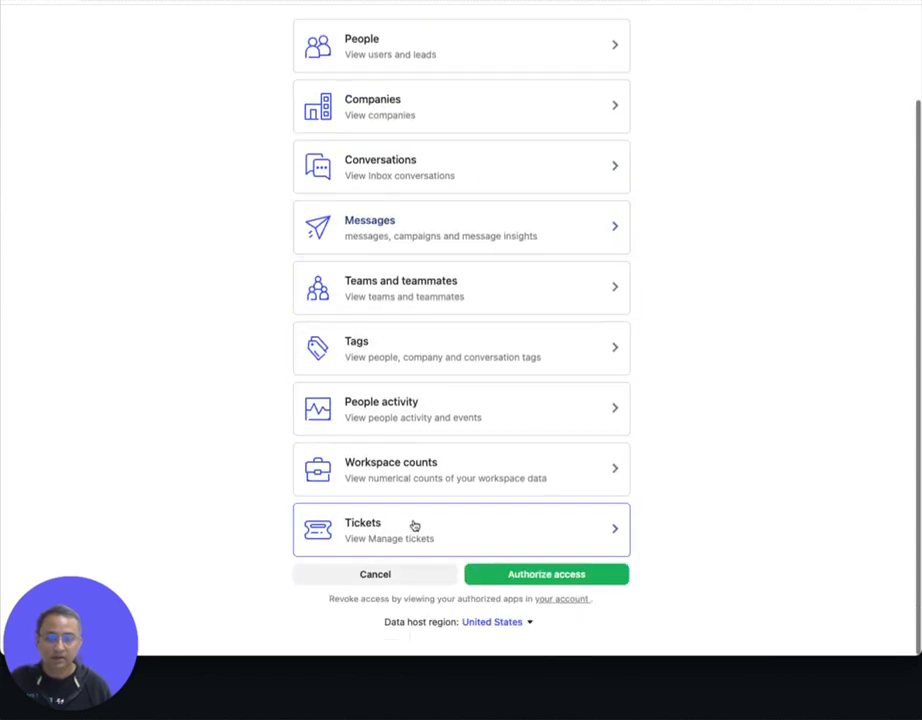
click(525, 578)
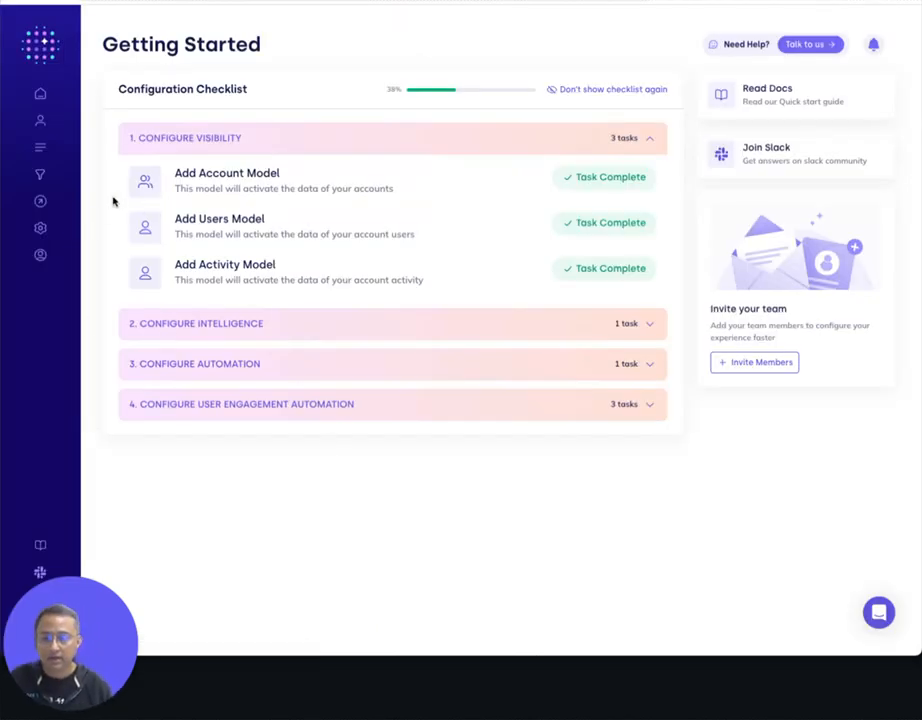
Go to Configuration > Data Models and scroll down the list.
click(70, 229)
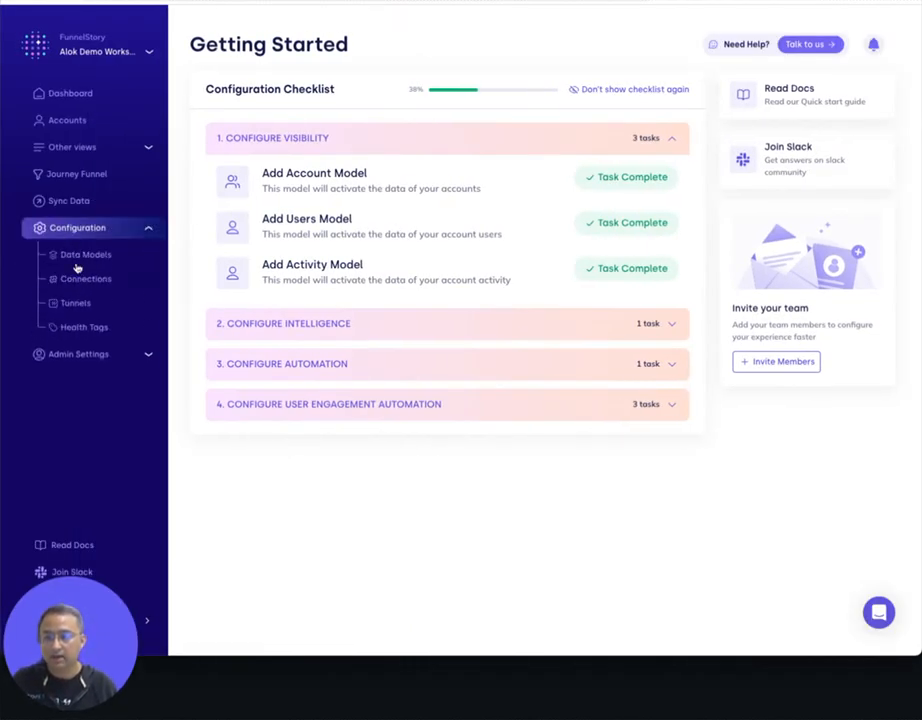
click(76, 258)
scroll(190, 362, down, 1)
scroll(218, 415, down, 2)
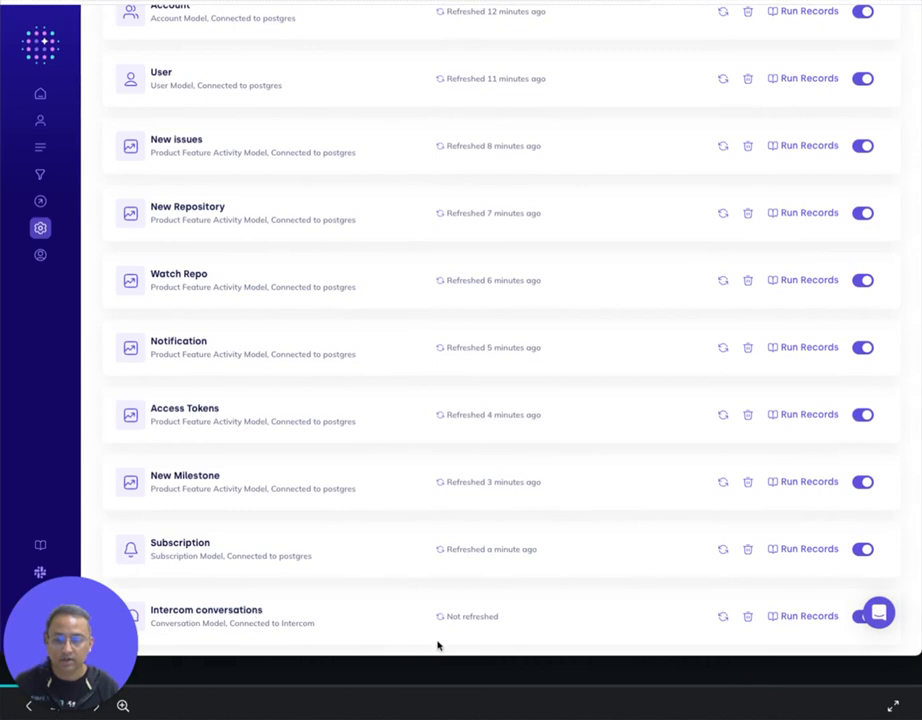
Refresh the Intercom conversations model and review all 10 models in the list.
click(722, 617)
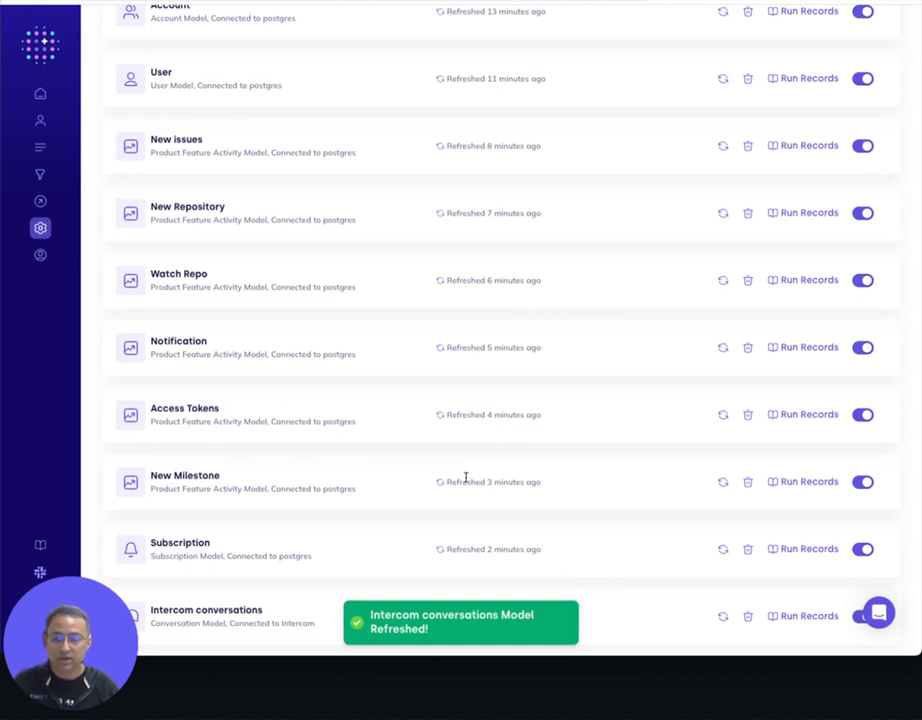
scroll(465, 477, up, 3)
scroll(465, 477, down, 2)
scroll(465, 480, up, 2)
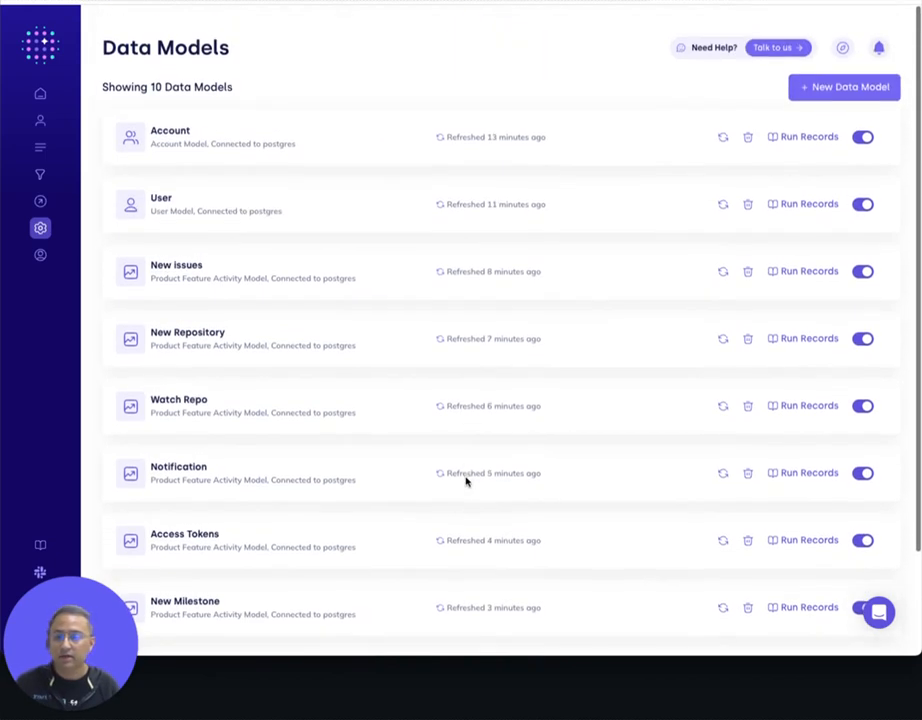
scroll(465, 481, down, 3)
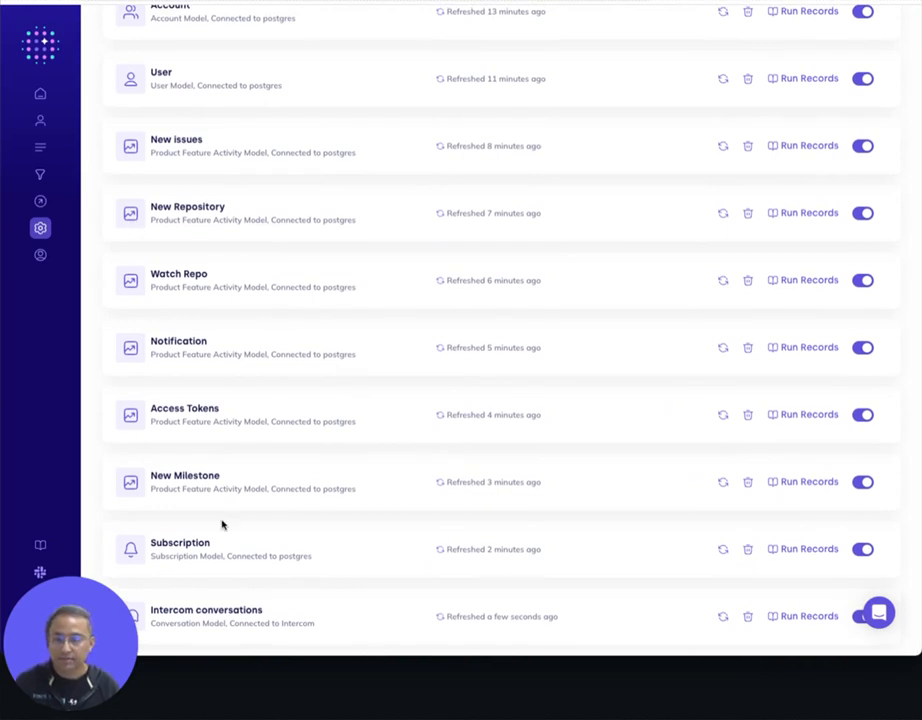
scroll(222, 524, up, 3)
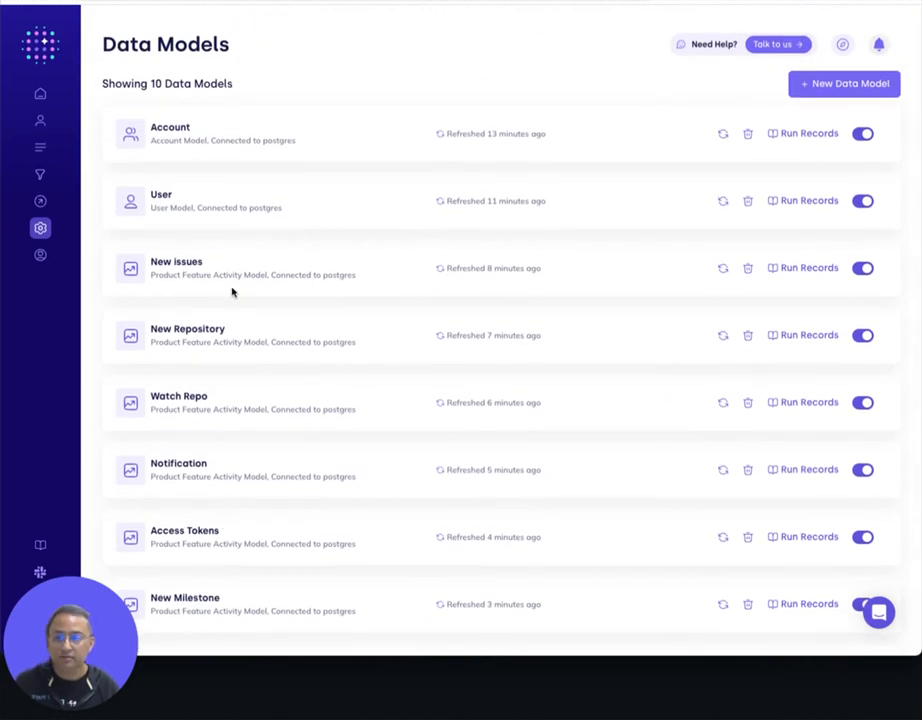
scroll(232, 292, down, 3)
scroll(232, 290, up, 3)
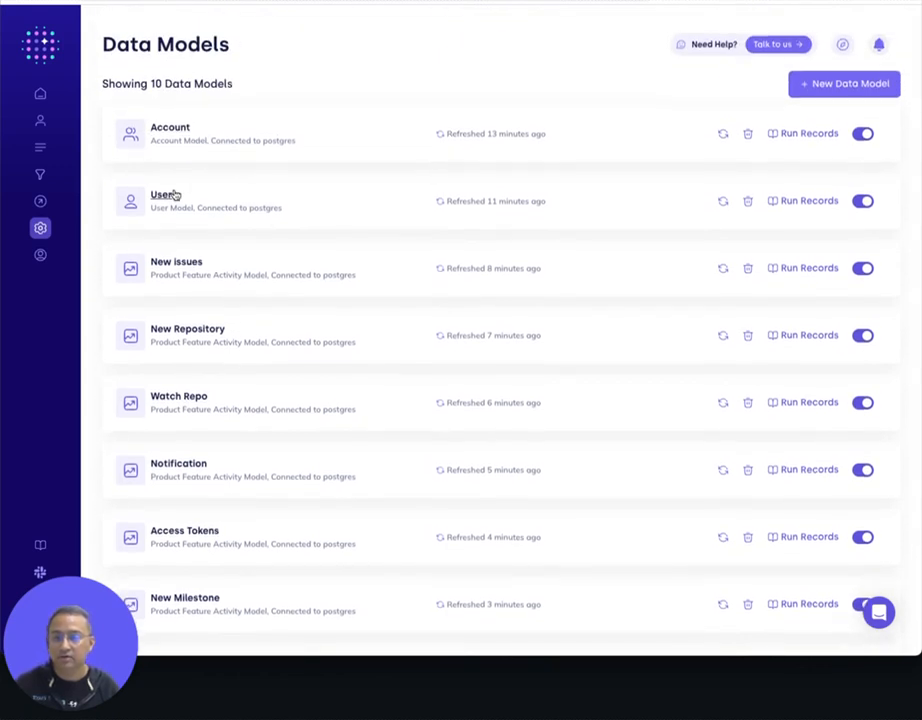
scroll(174, 195, down, 2)
scroll(202, 414, down, 1)
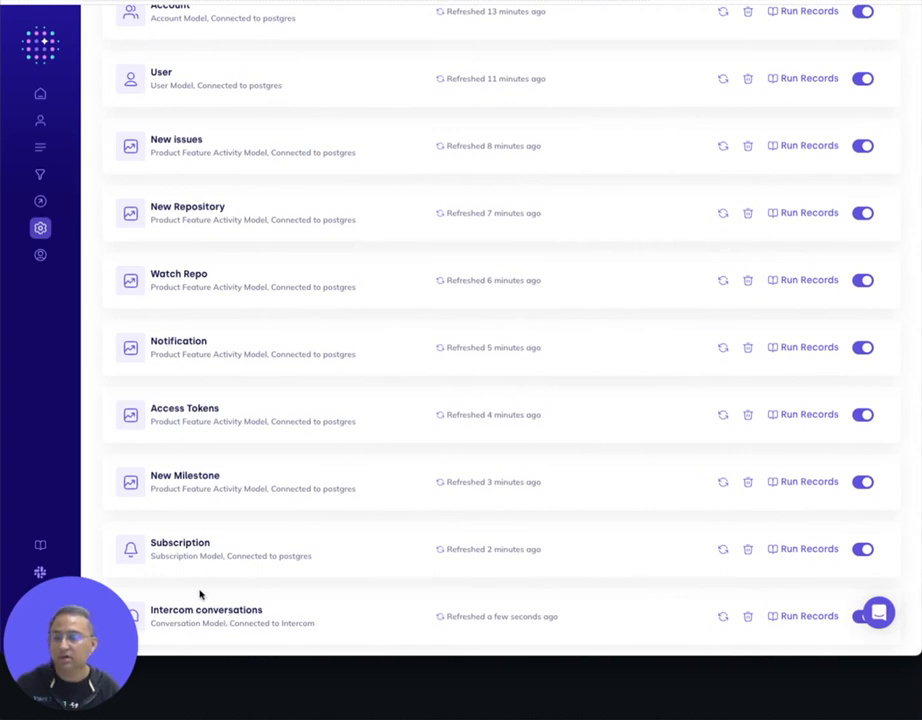
Open Accounts and sort by Activity Score descending, putting Last_fm (22) on top.
mouse_move(72, 144)
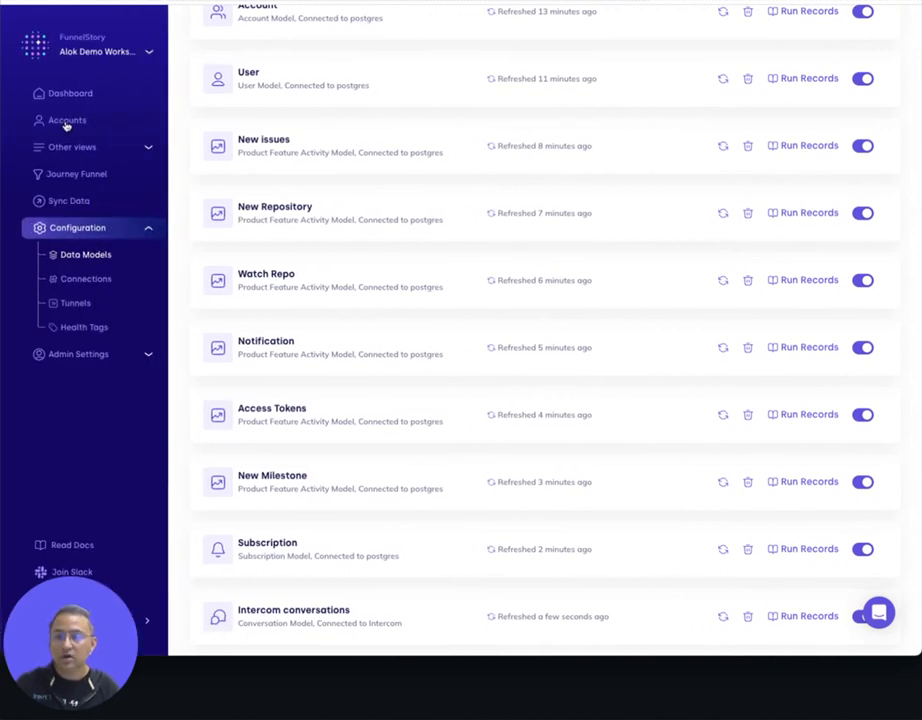
click(66, 122)
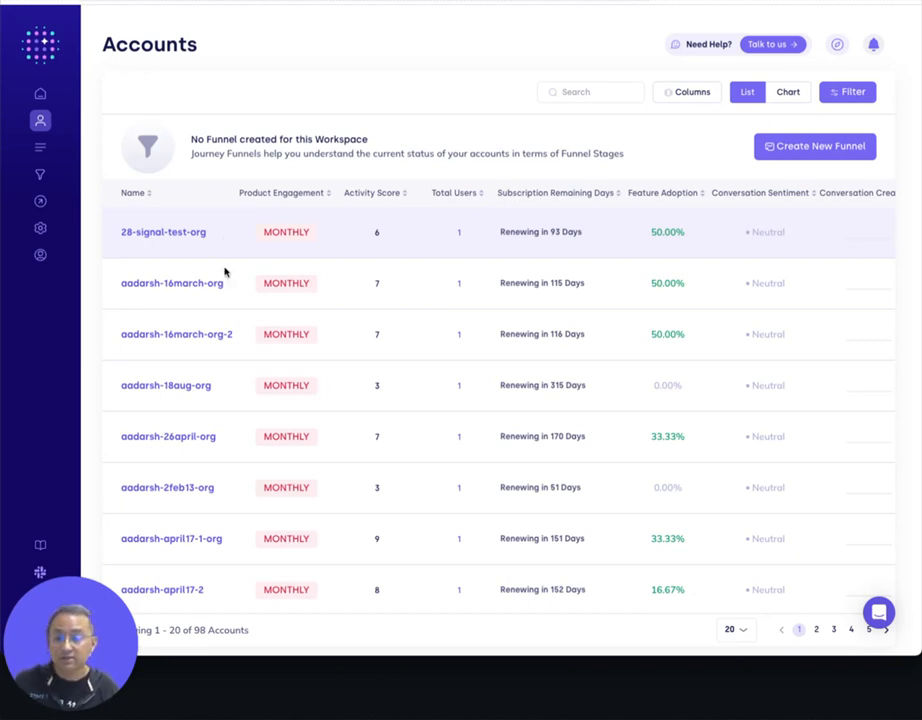
click(377, 194)
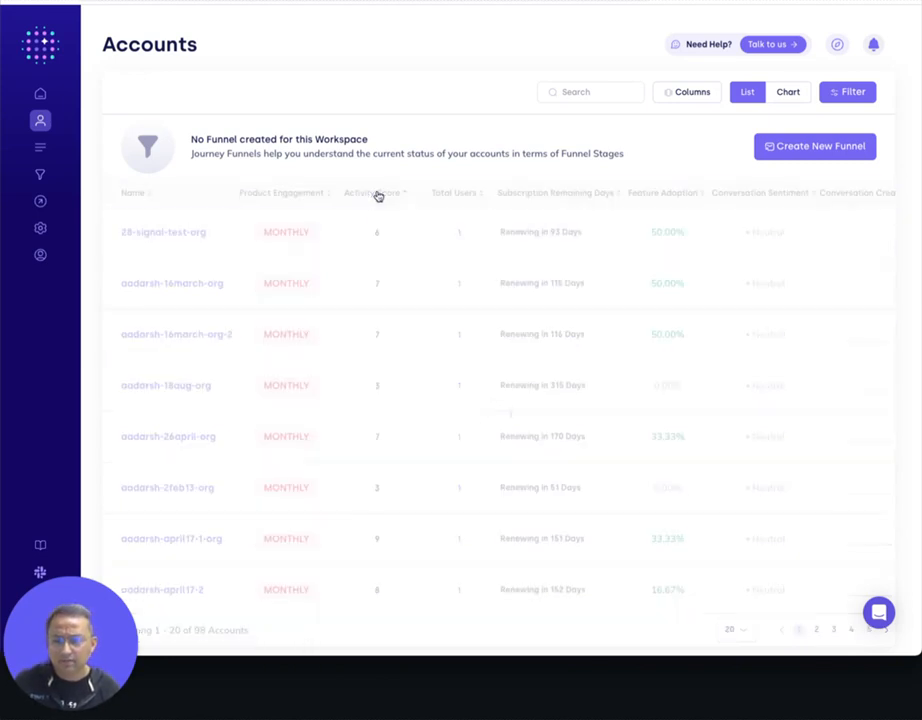
scroll(376, 410, down, 10)
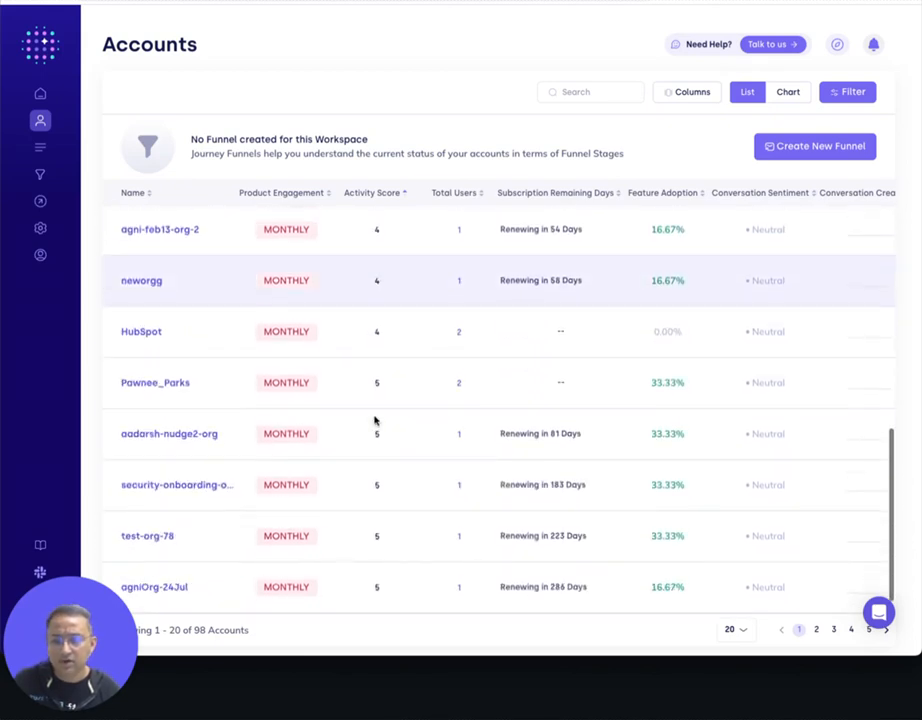
scroll(376, 330, up, 10)
click(367, 194)
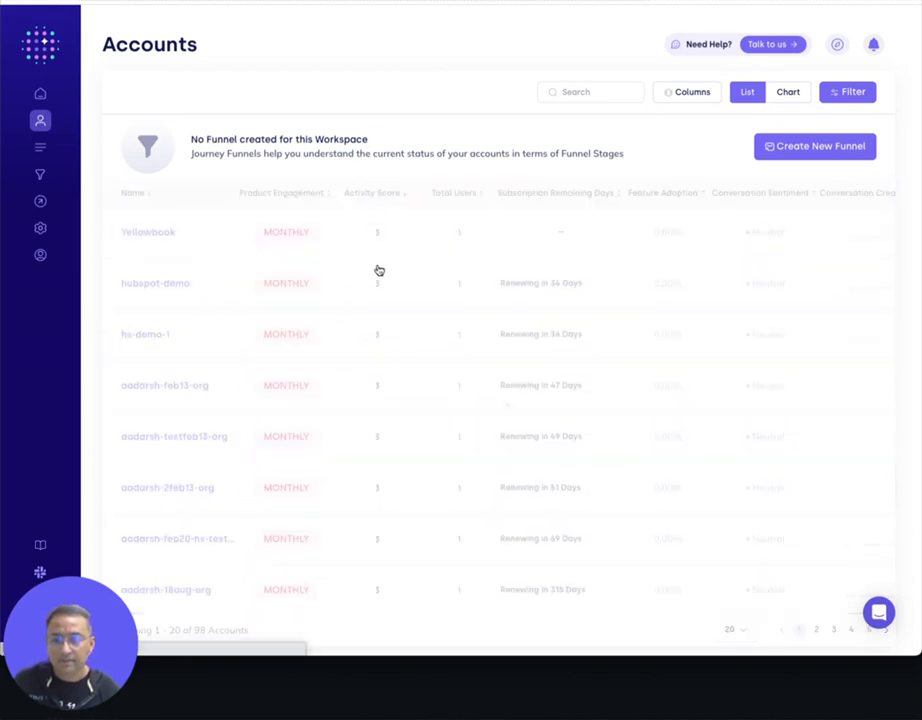
scroll(350, 288, down, 1)
scroll(346, 288, up, 1)
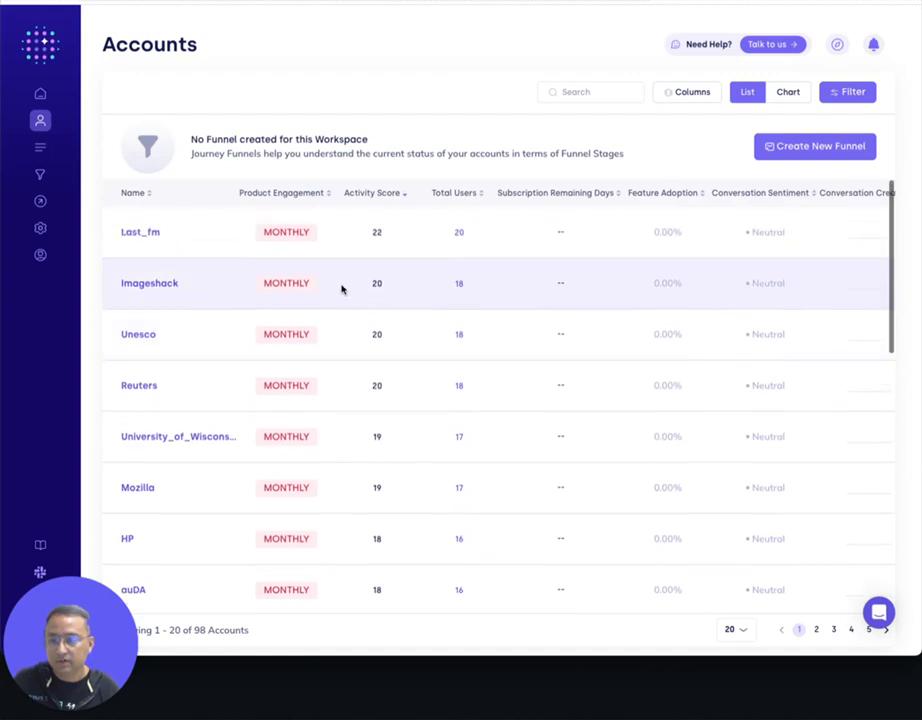
Open the Last_fm account and scroll through its Overview event timeline.
click(143, 235)
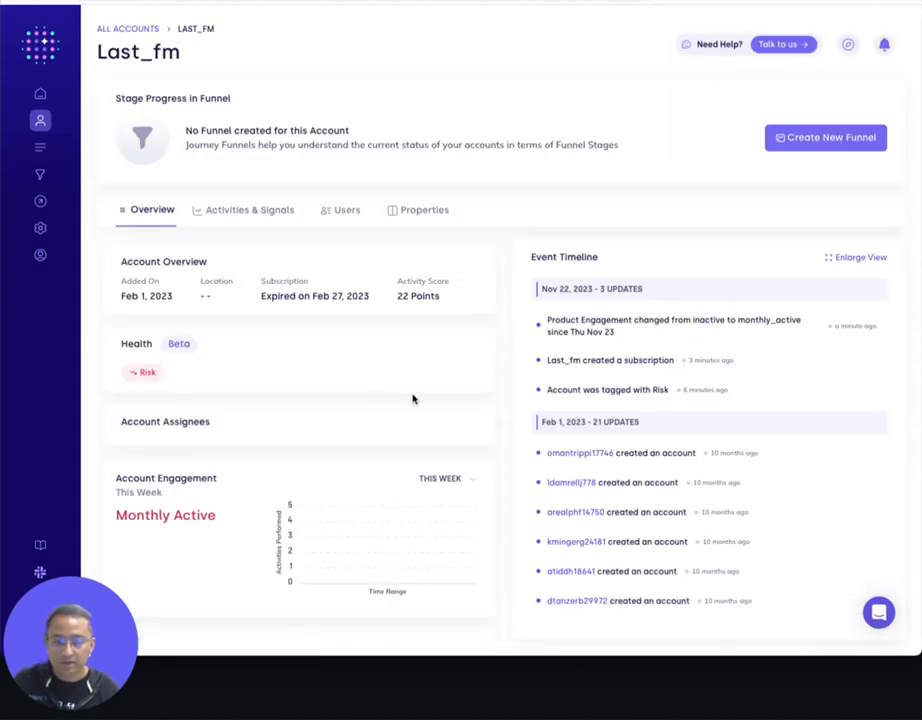
scroll(639, 457, down, 2)
scroll(639, 457, down, 8)
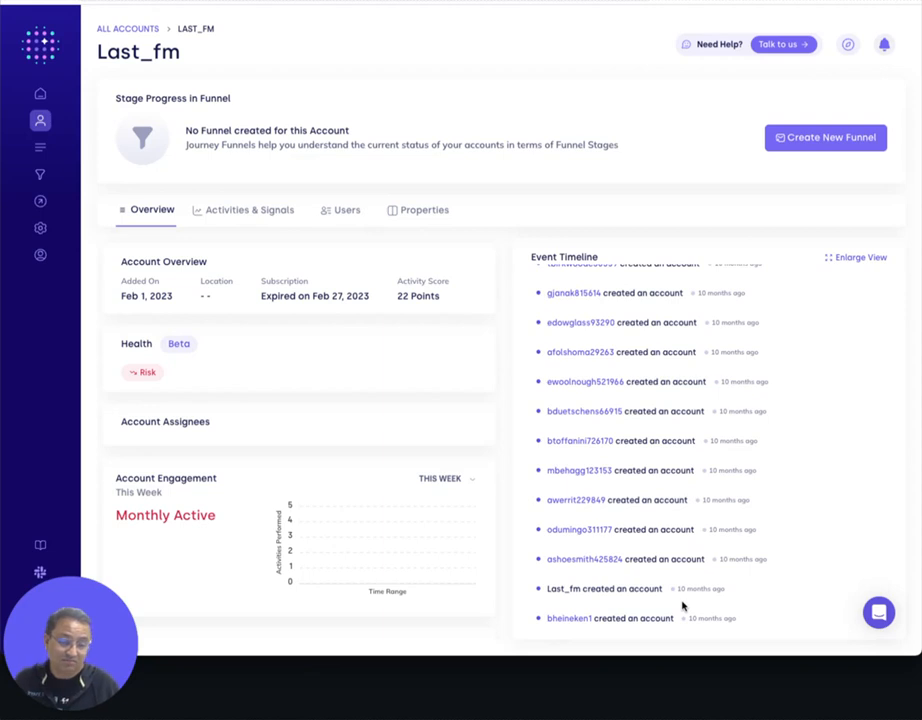
scroll(712, 469, up, 3)
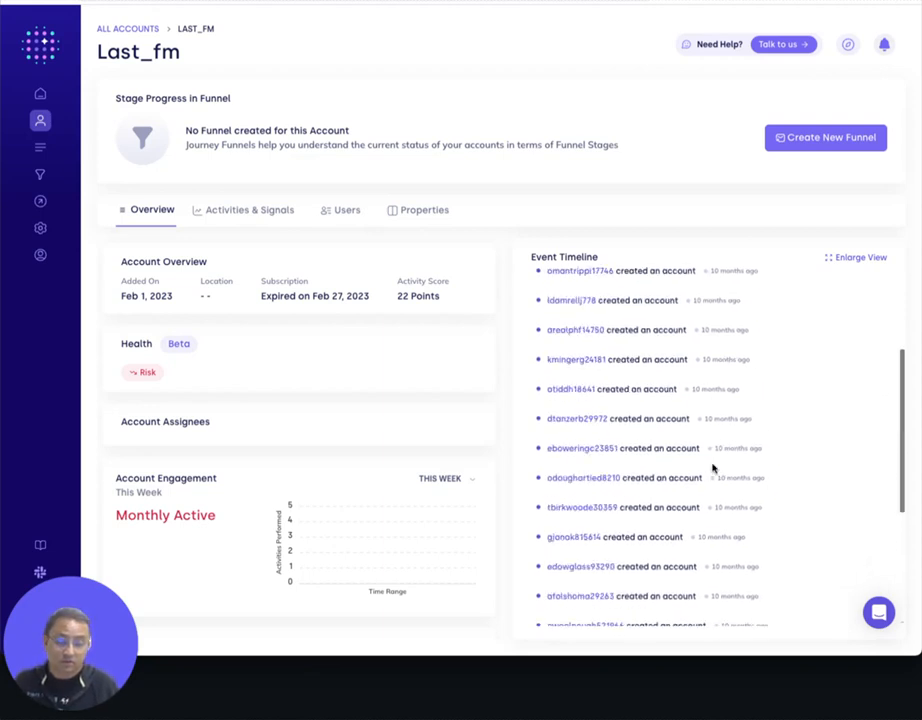
scroll(710, 530, down, 3)
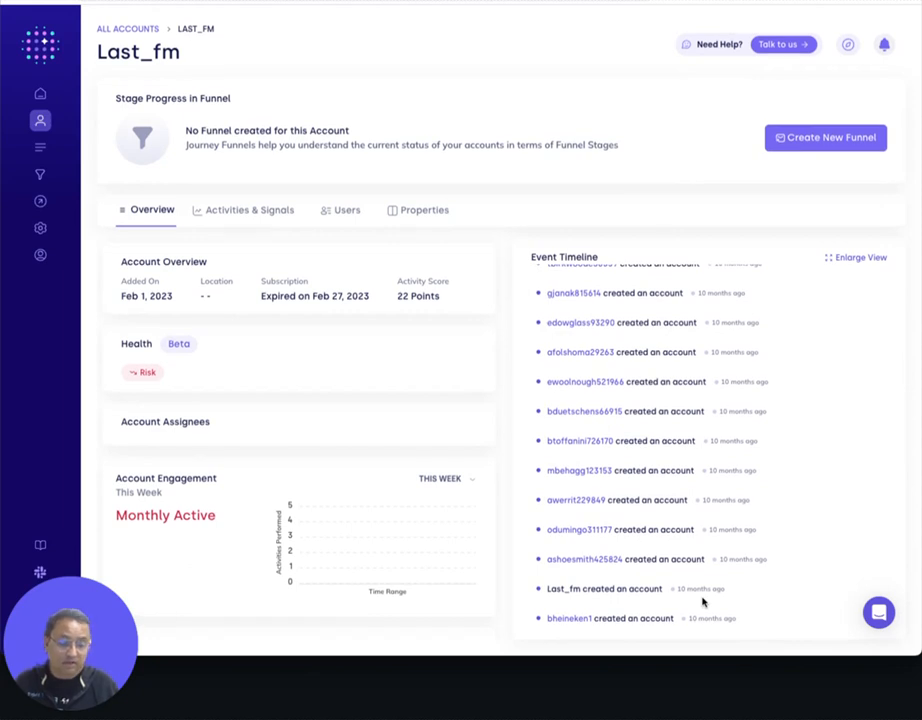
scroll(716, 570, up, 3)
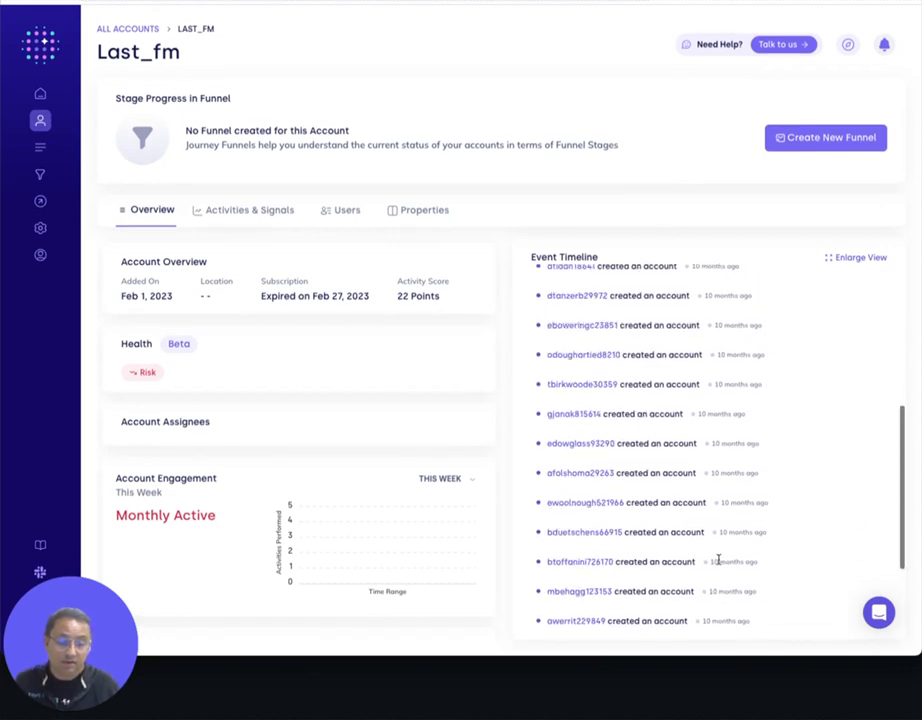
scroll(718, 563, up, 5)
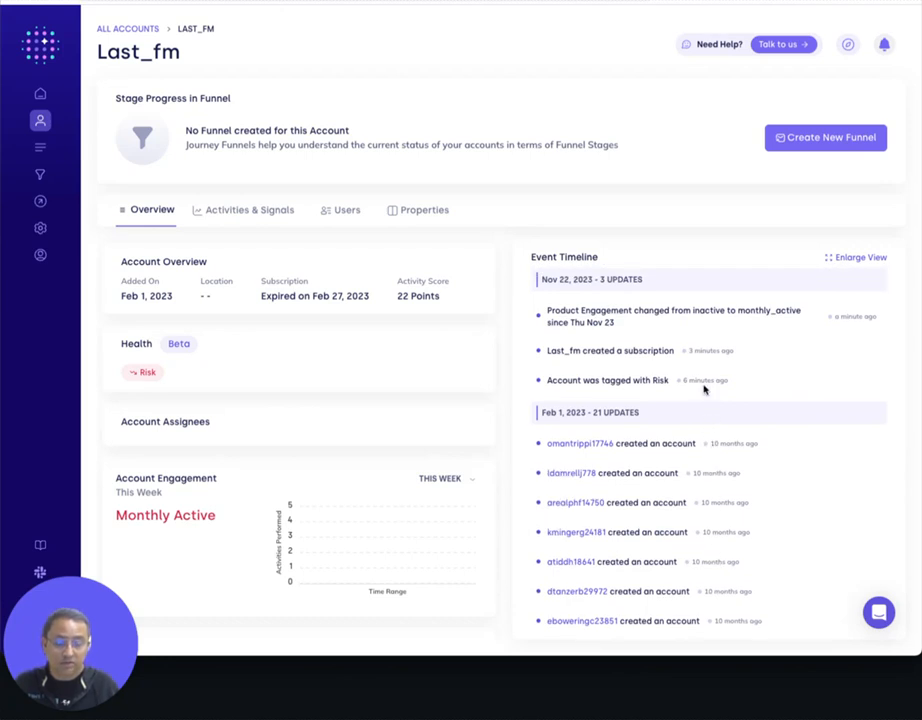
scroll(700, 390, up, 1)
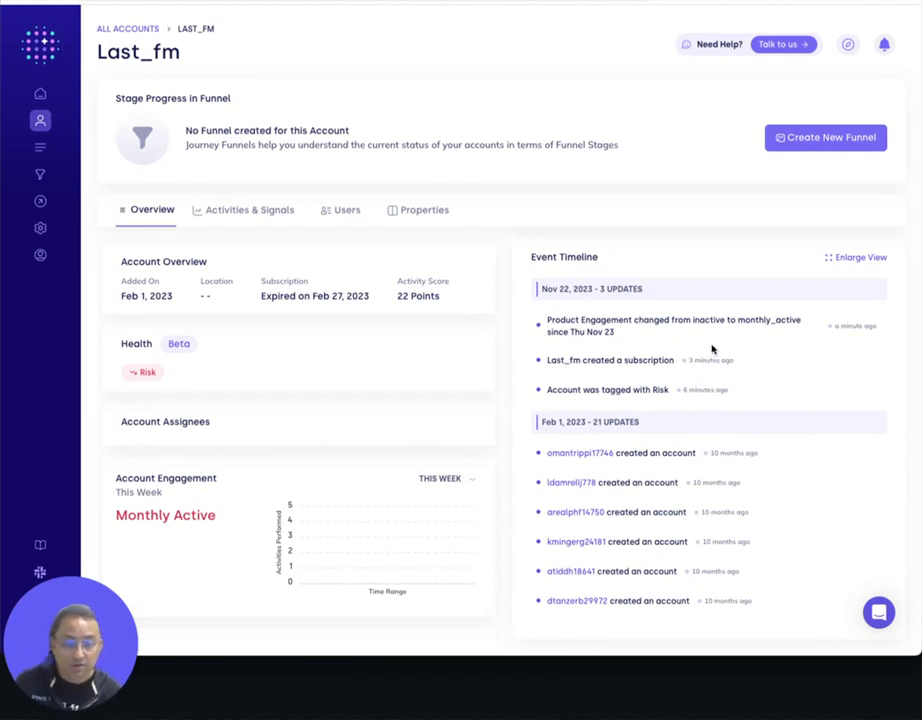
Set Account Engagement to This Month, then This Year, and show Last_fm's 20 users.
click(468, 481)
click(444, 540)
click(467, 482)
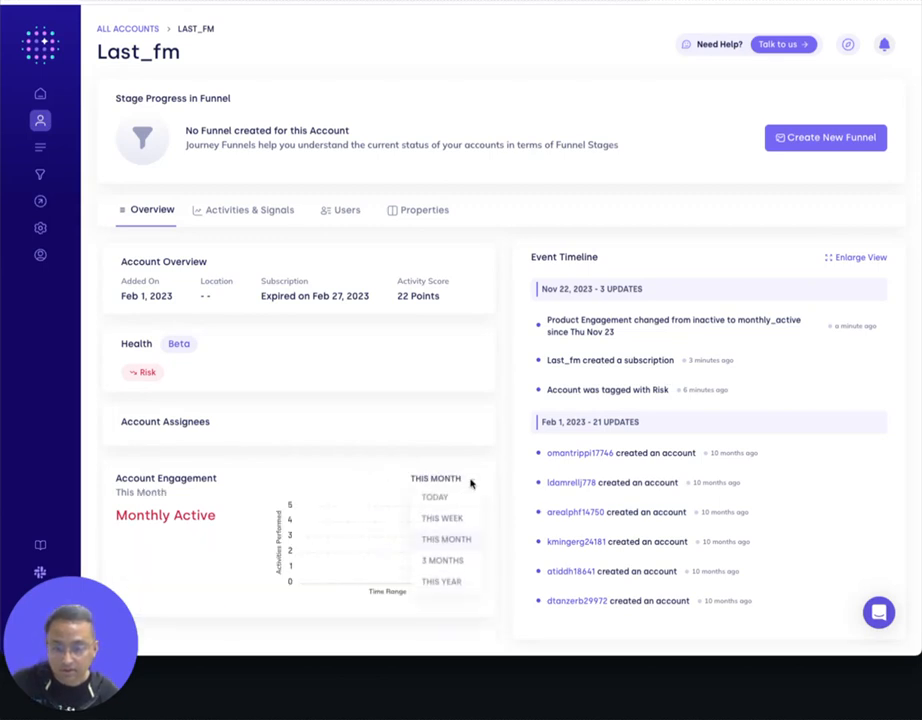
click(437, 584)
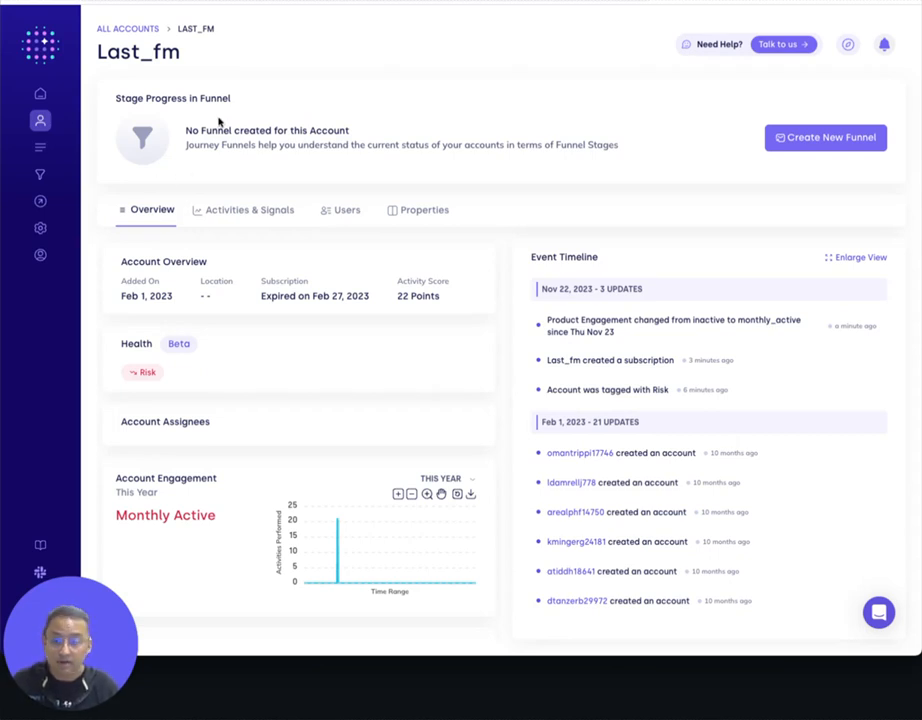
click(342, 216)
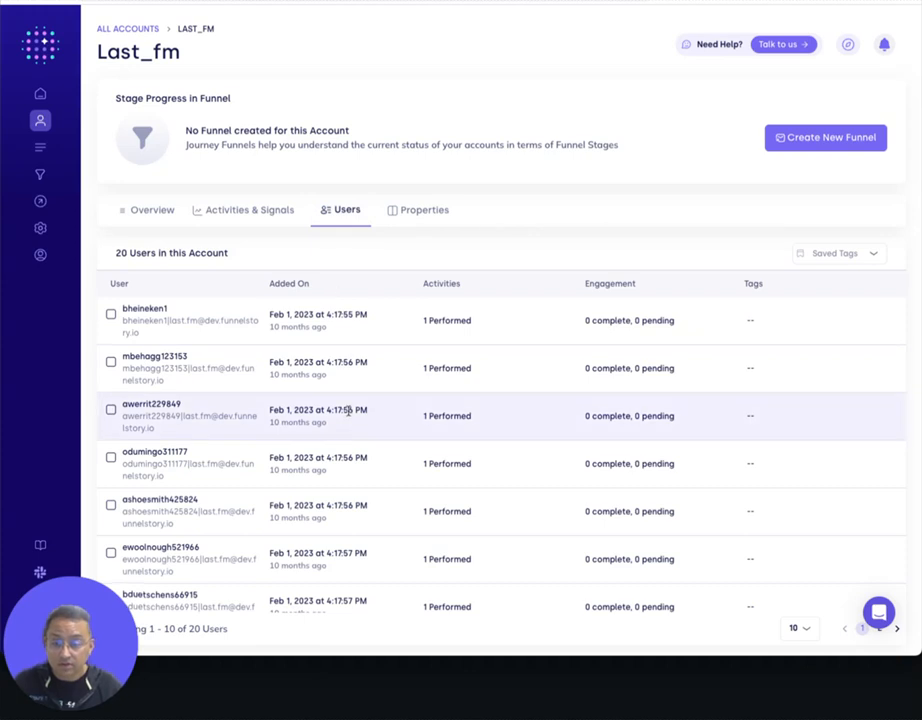
View one Last_fm user's detail page, then return to the account's user list.
scroll(302, 414, down, 1)
scroll(189, 383, up, 1)
click(153, 355)
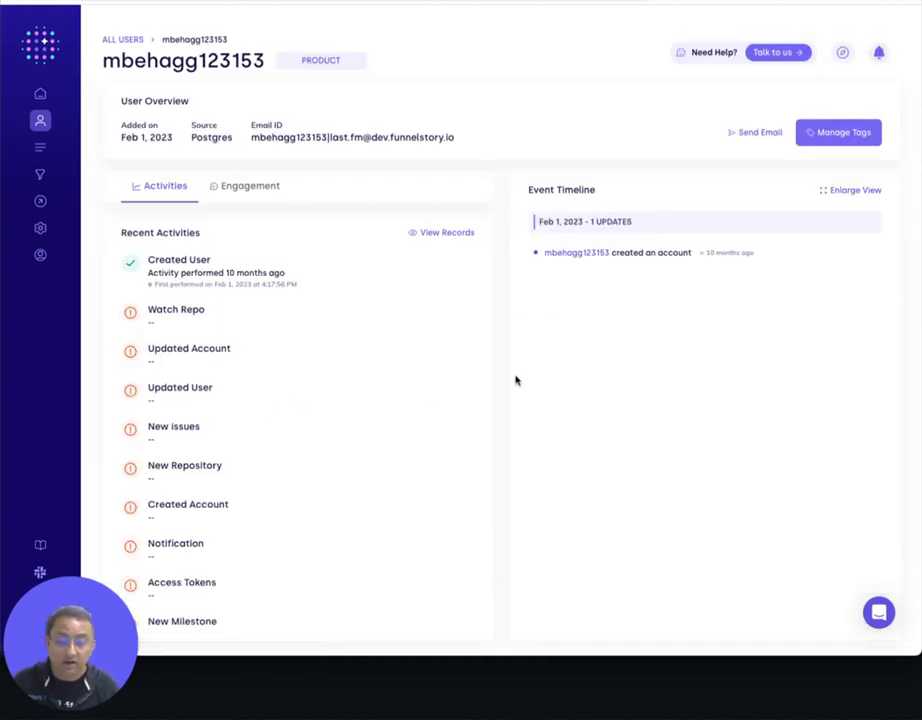
click(123, 39)
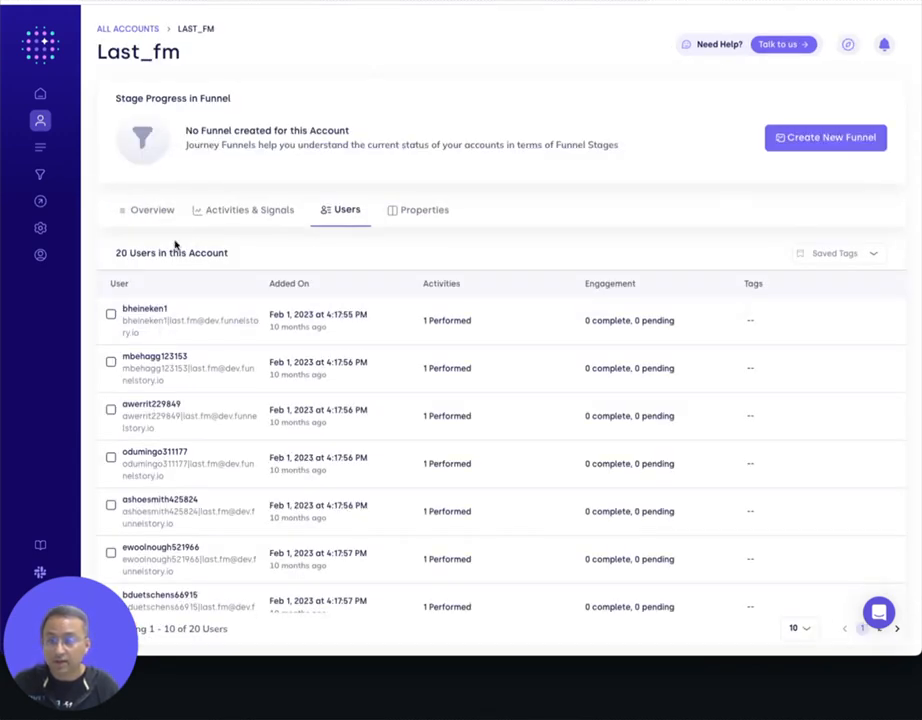
Look at Last_fm's Activities & Signals charts, then return to the 98-account list.
click(286, 214)
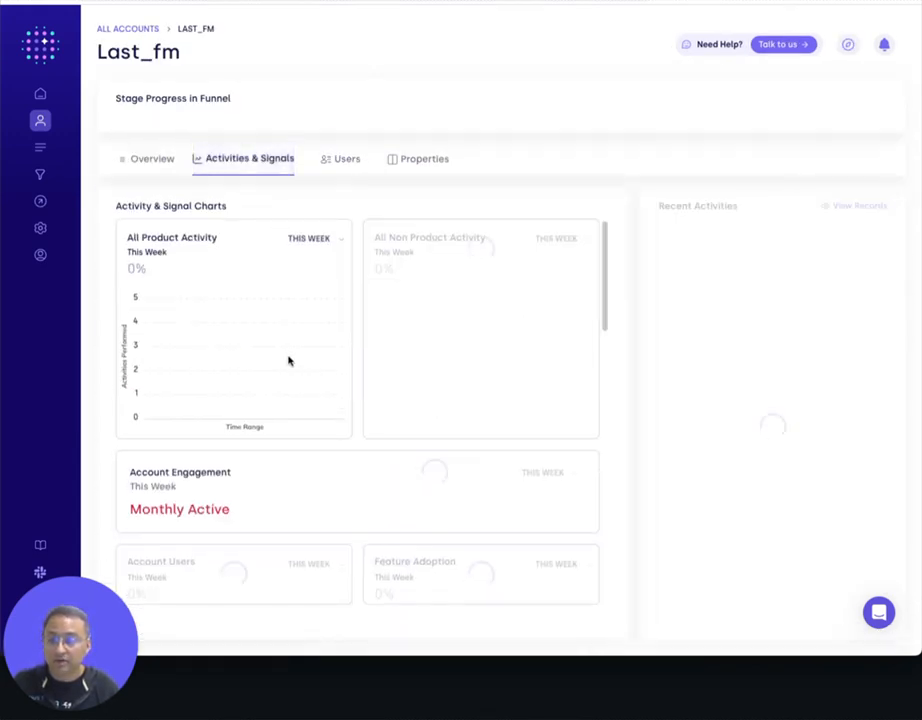
scroll(426, 446, down, 5)
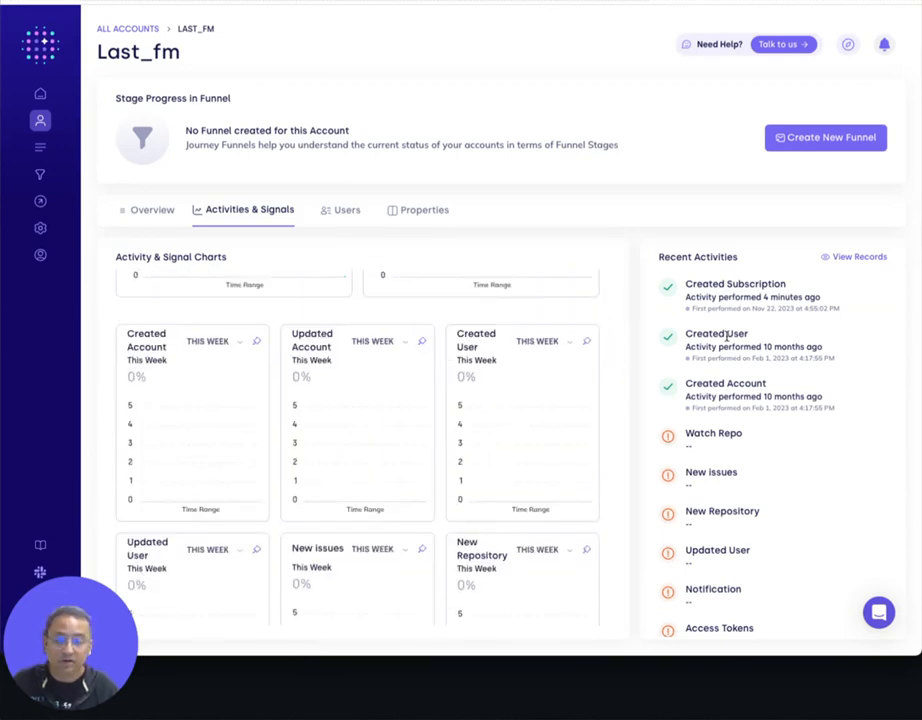
mouse_move(12, 99)
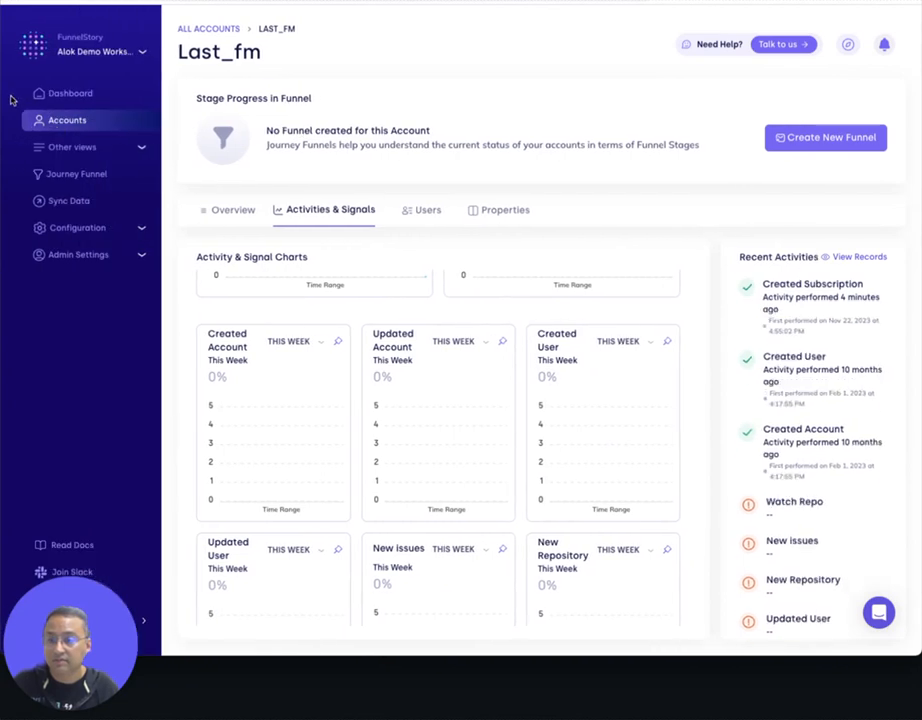
click(94, 123)
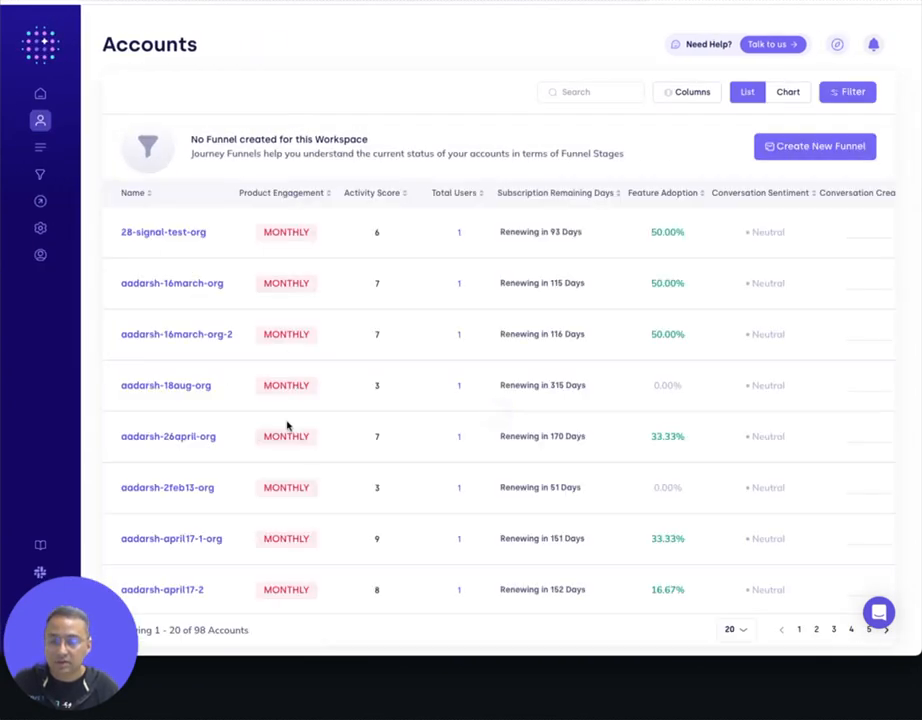
Open the aadarsh-26april-org account, which renews in 170 days.
scroll(287, 425, down, 2)
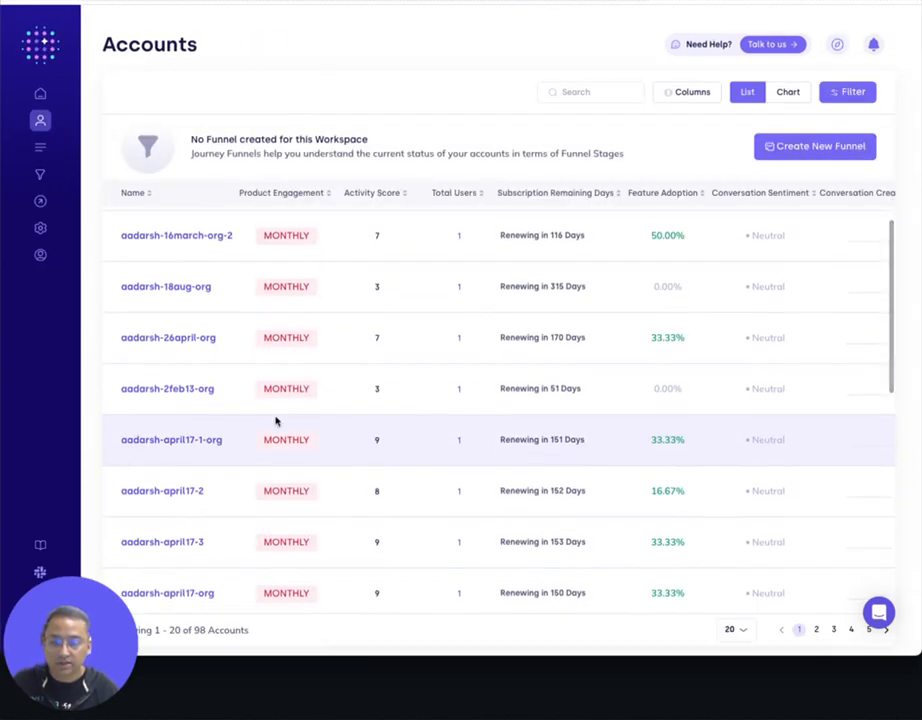
scroll(250, 416, up, 1)
click(155, 382)
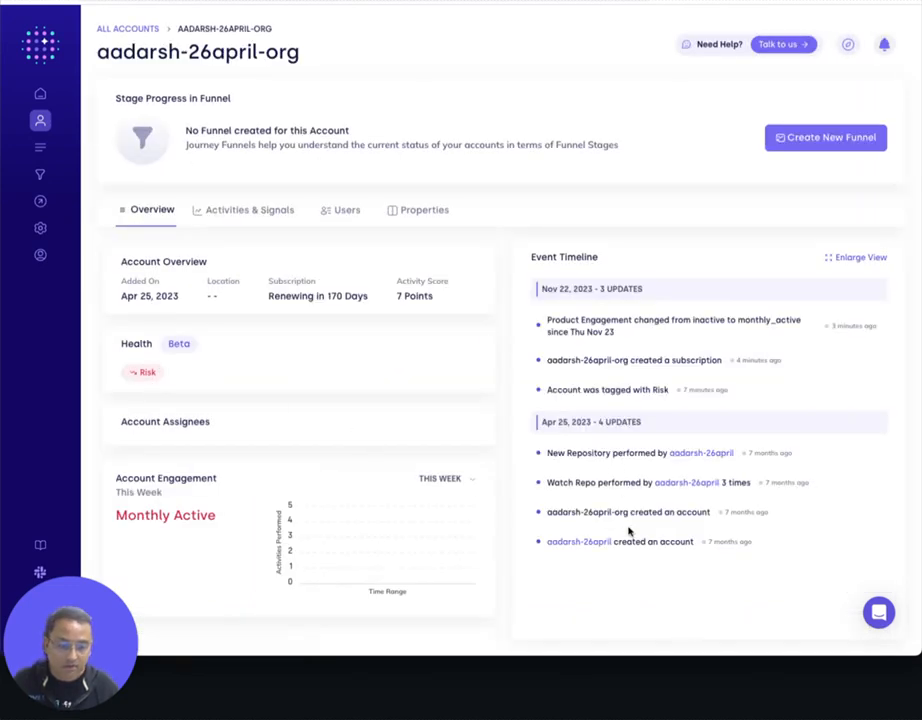
Highlight the words account, Repository and created in its Event Timeline.
double_click(672, 543)
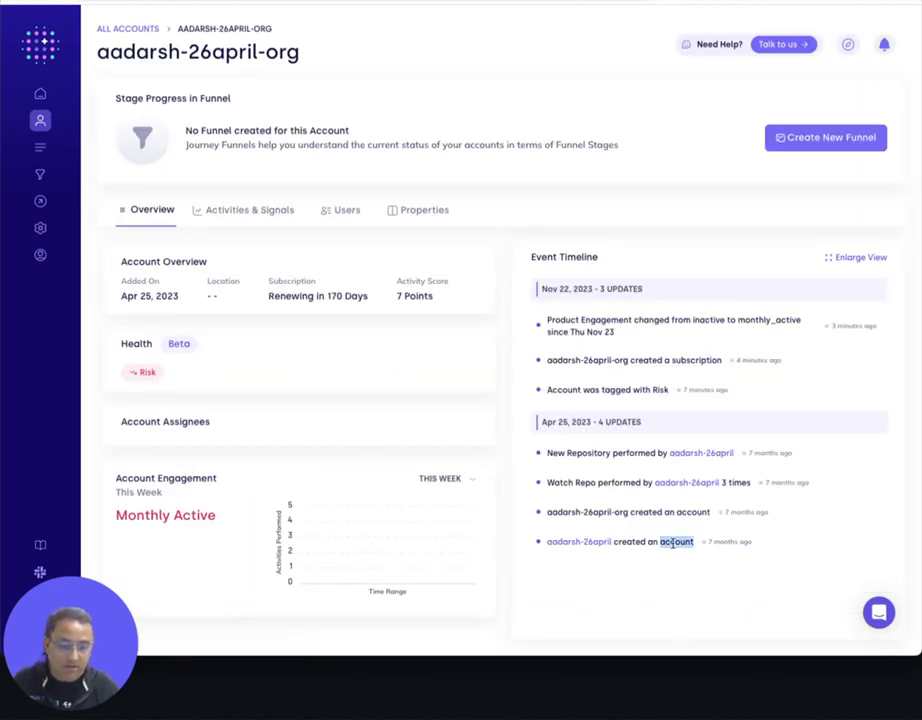
click(679, 513)
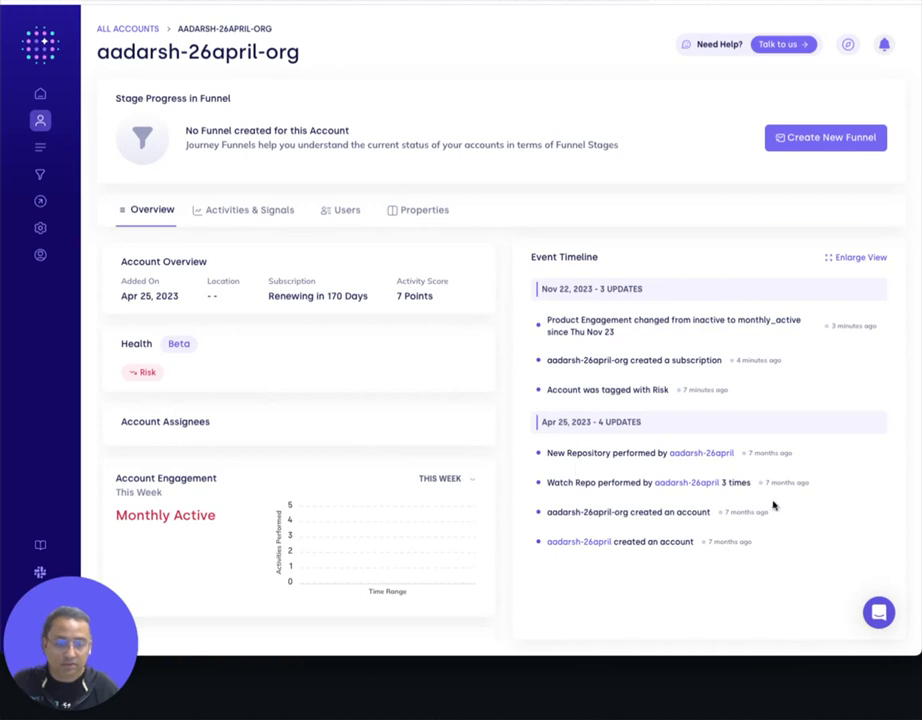
double_click(585, 452)
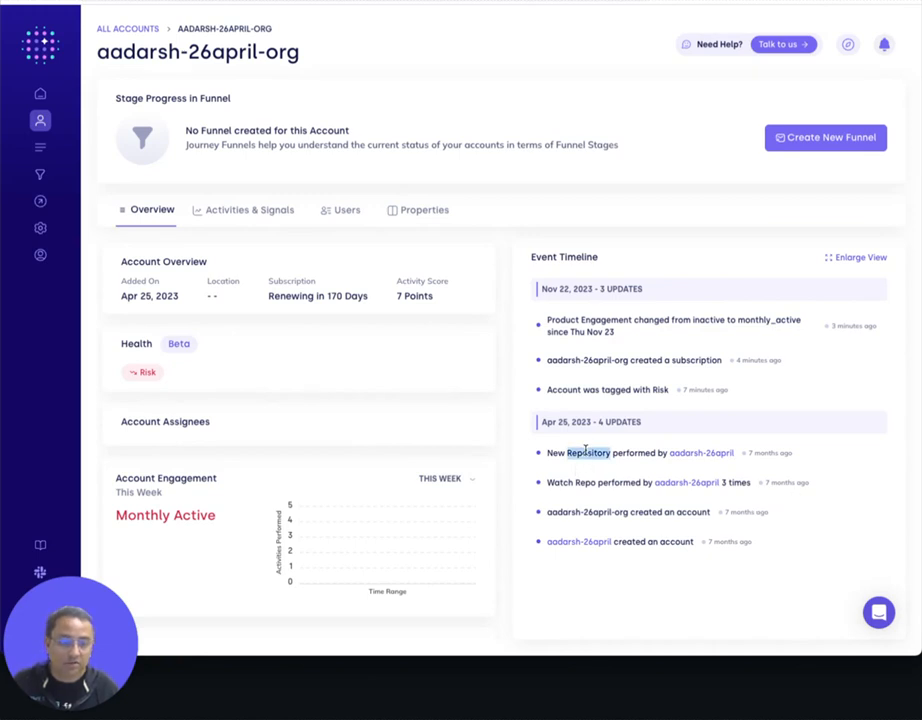
double_click(657, 360)
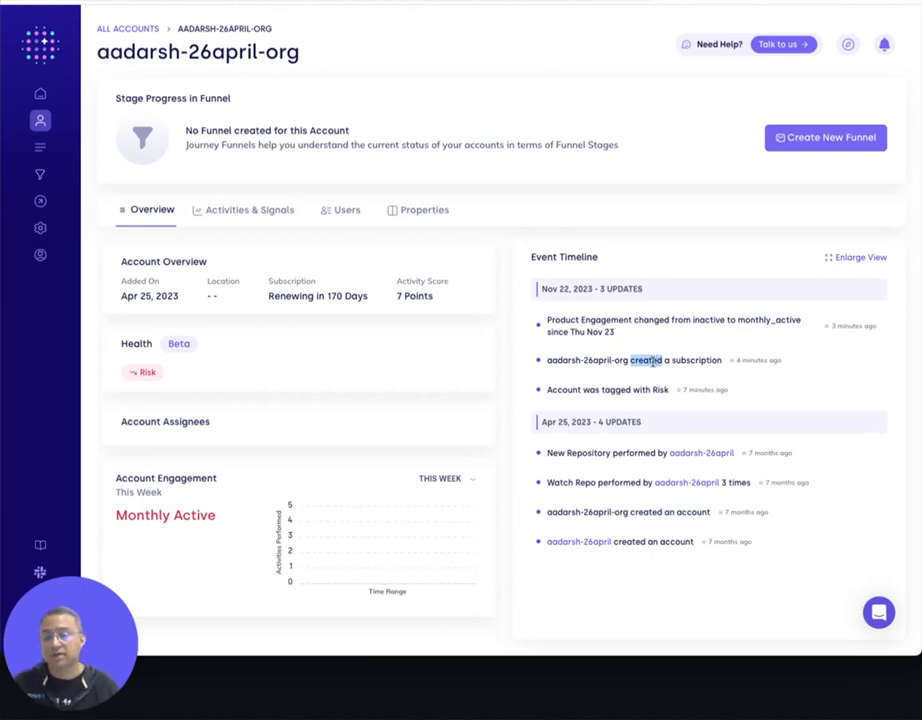